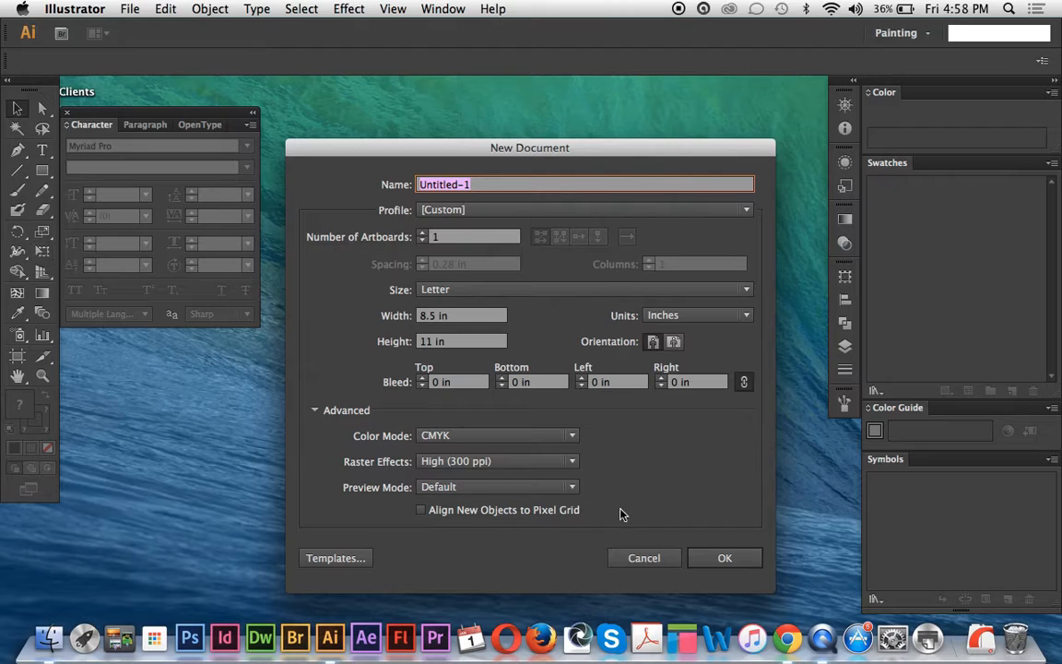
Close the Character panel and draw a tall, narrow white rectangle along the artboard's left edge, nearly its full height
left_click(67, 114)
left_click(42, 171)
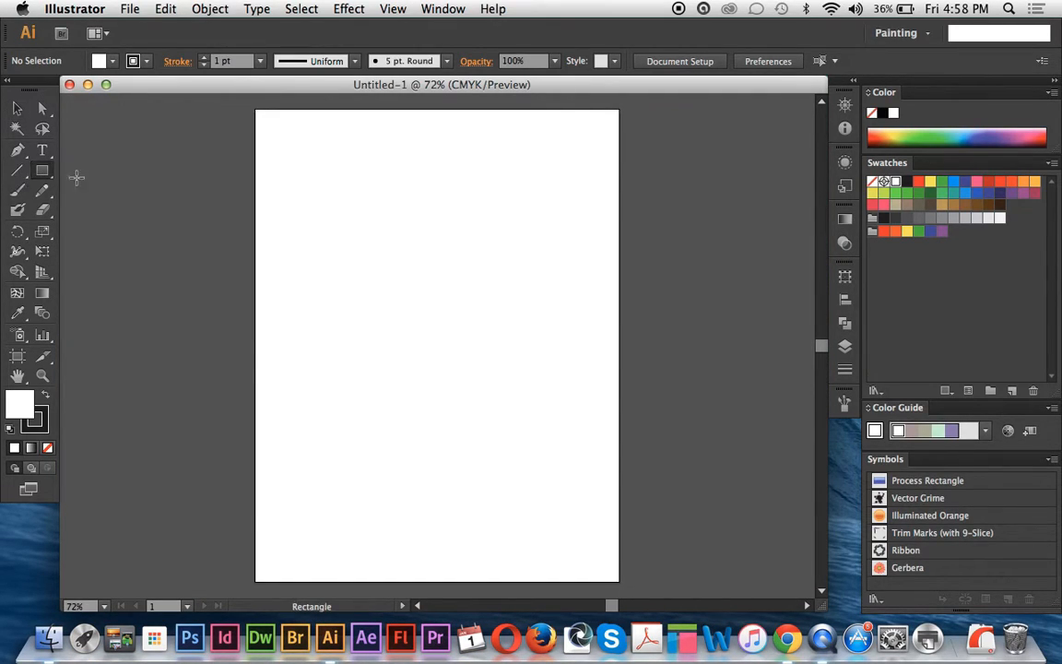
left_click_drag(260, 114, 322, 573)
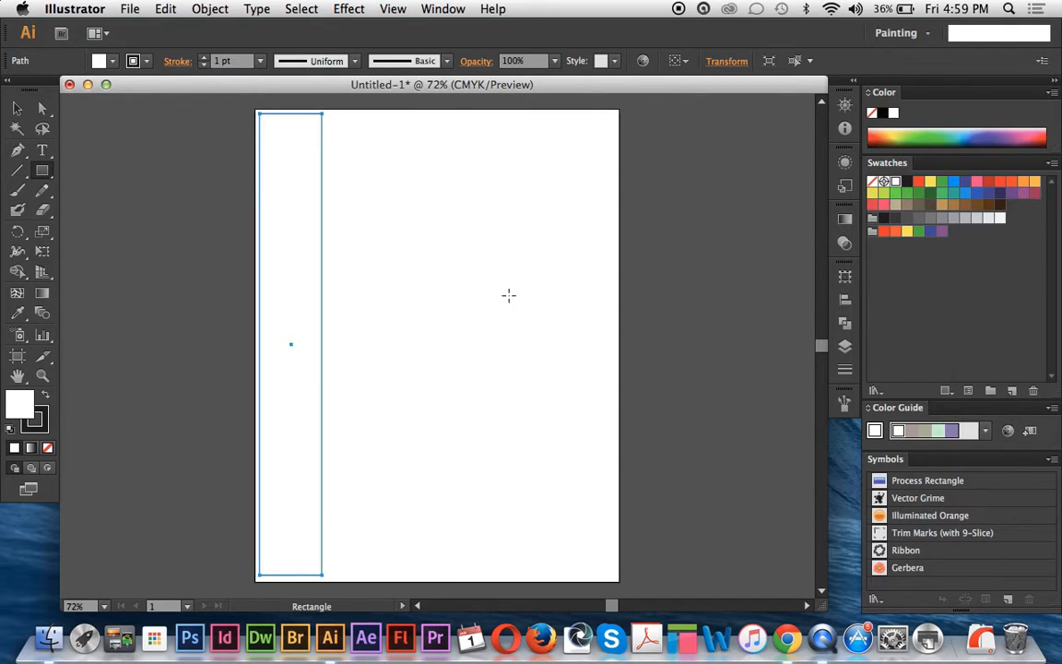
left_click(17, 109)
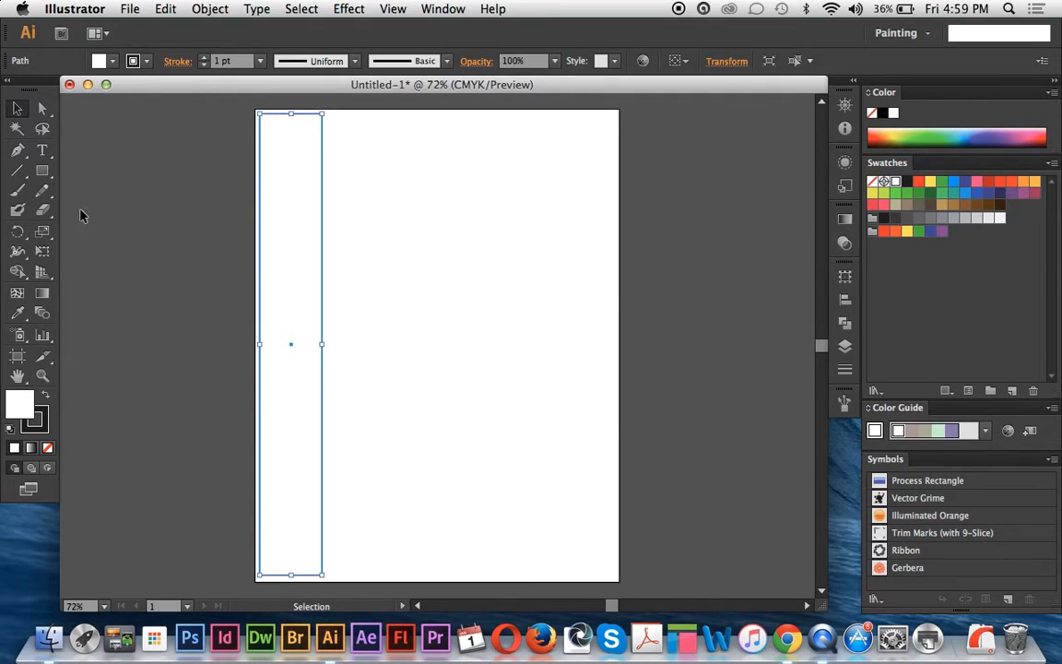
Rename the rectangle's layer "plank" and add a new layer above it named "wood texture"
left_click(841, 343)
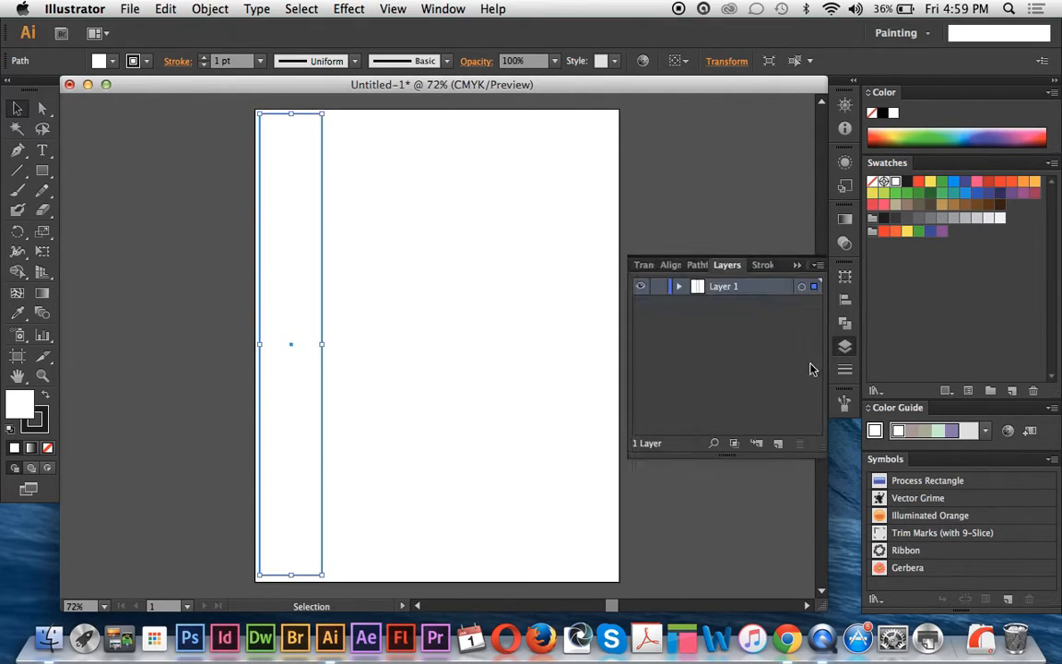
double_click(724, 287)
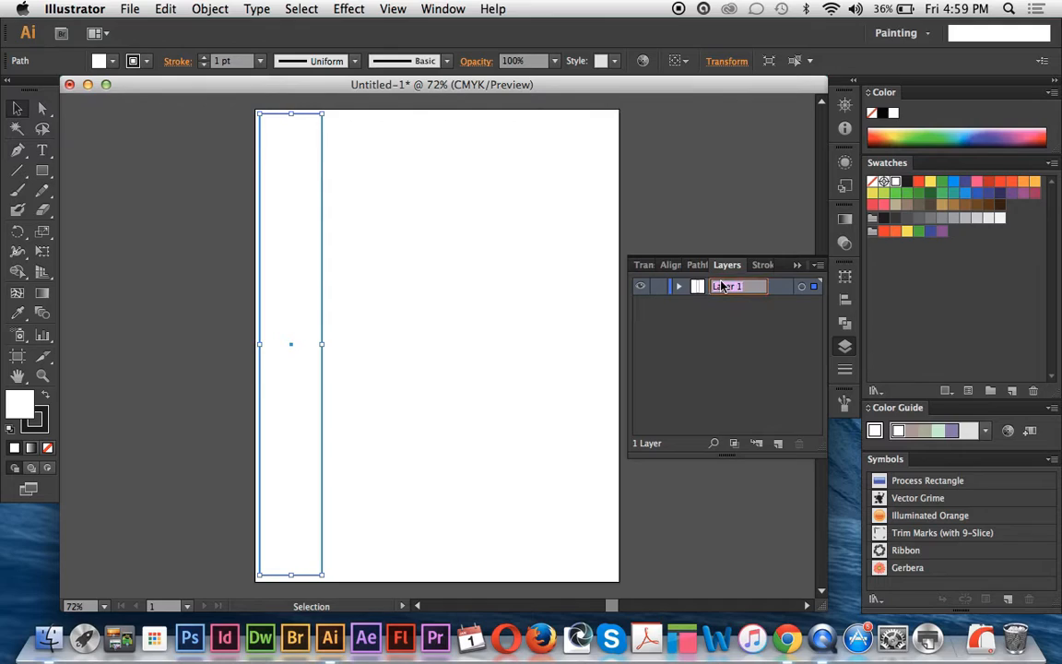
type("plank")
left_click(776, 444)
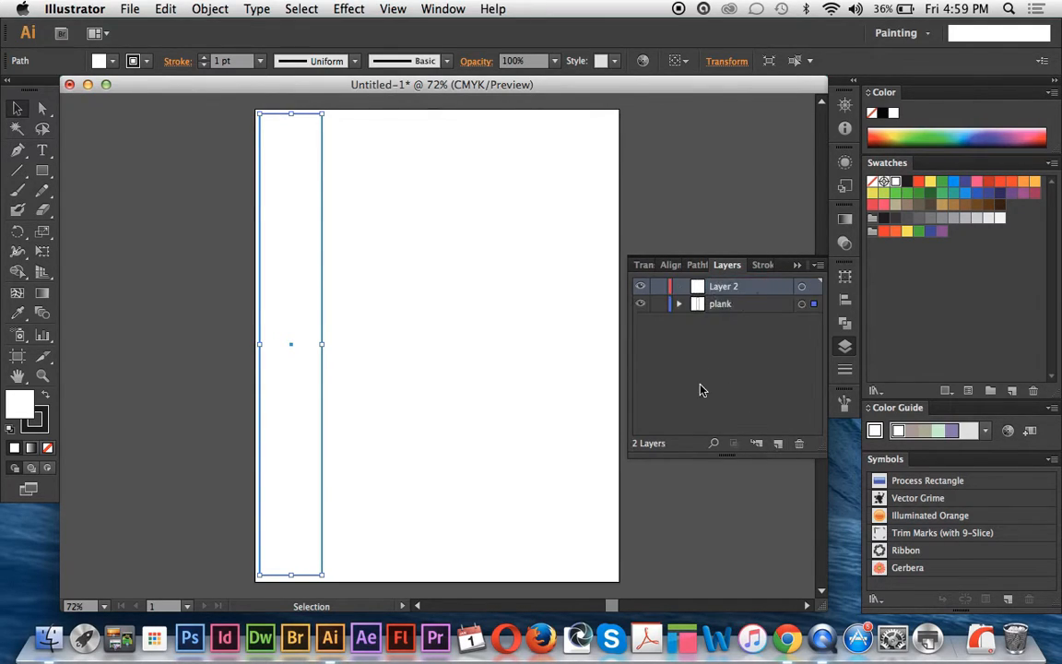
double_click(724, 287)
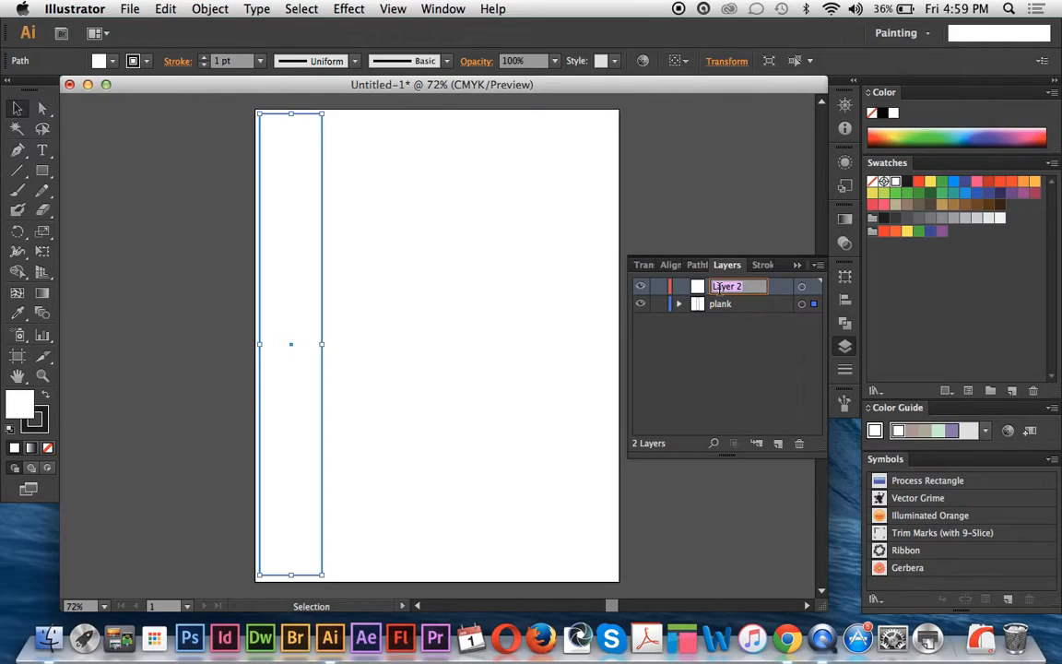
type("wood texture")
left_click(16, 110)
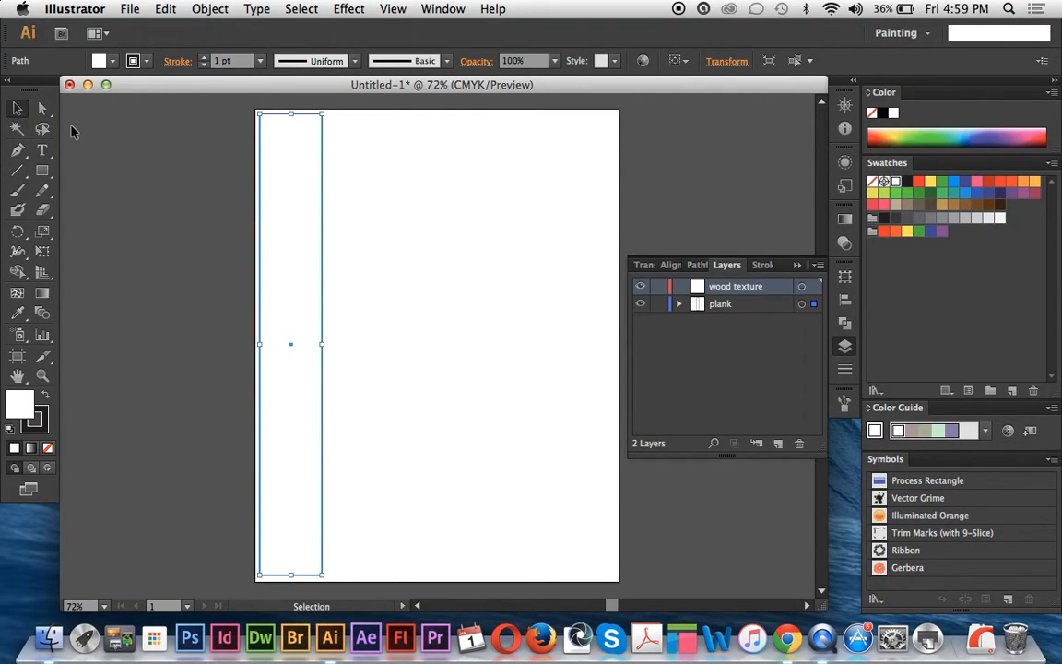
On the plank layer, swap the rectangle's fill and stroke and set its fill to a light tan wood color
left_click(687, 303)
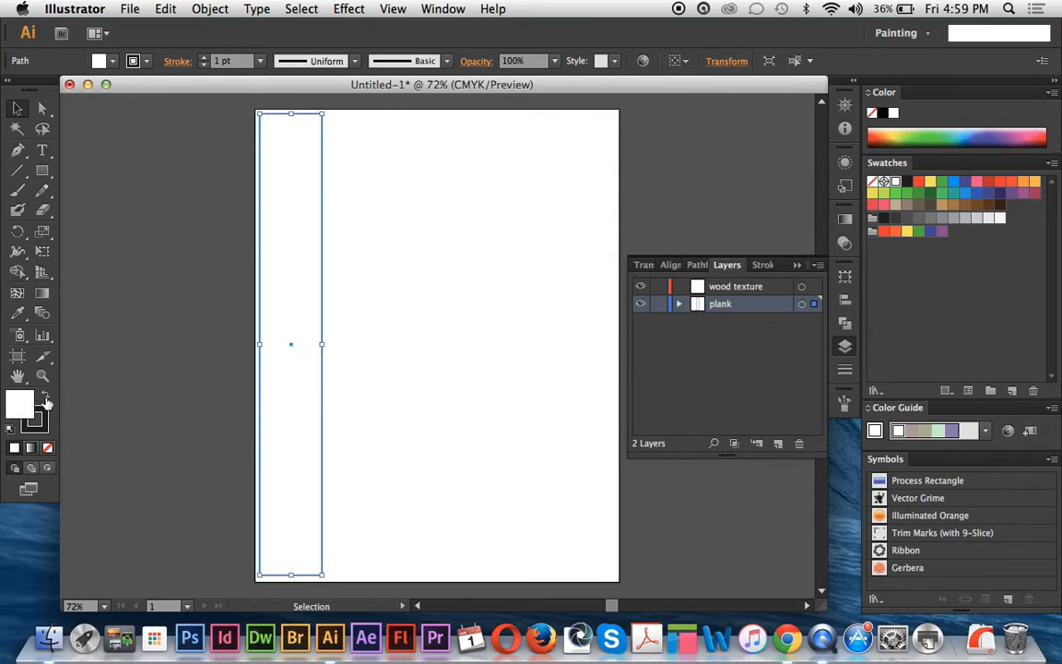
left_click(44, 395)
double_click(21, 403)
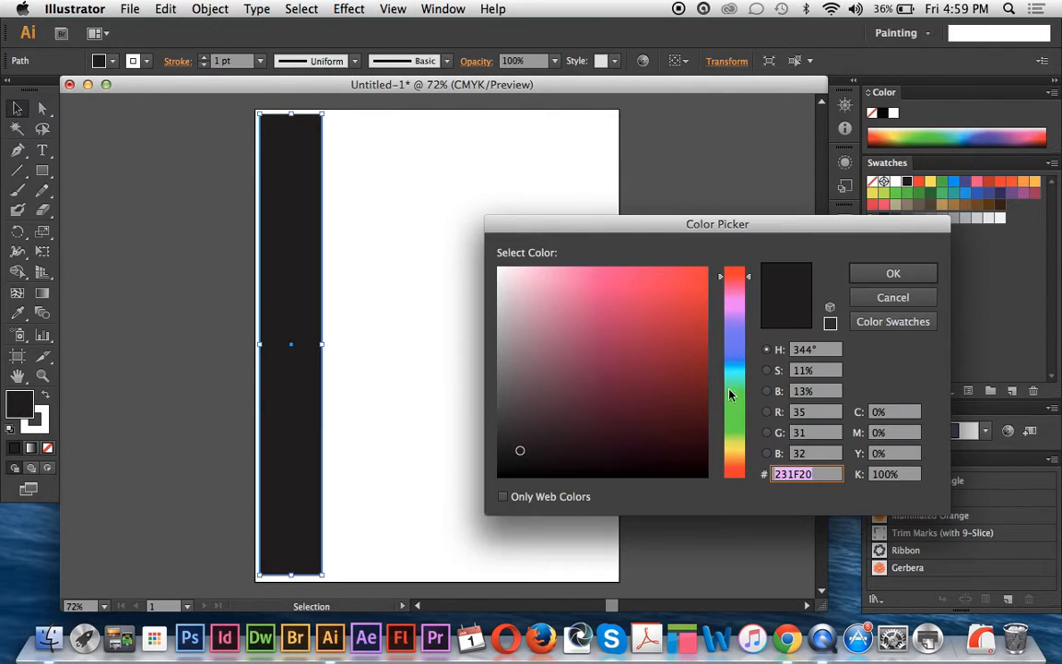
left_click(734, 463)
left_click(591, 277)
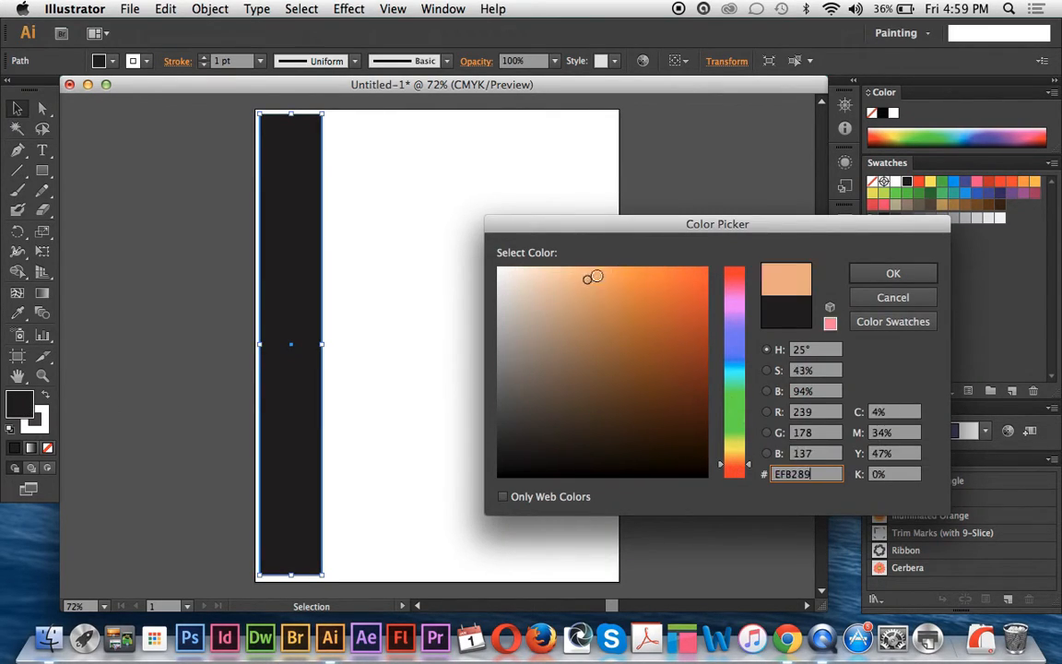
left_click_drag(727, 461, 728, 452)
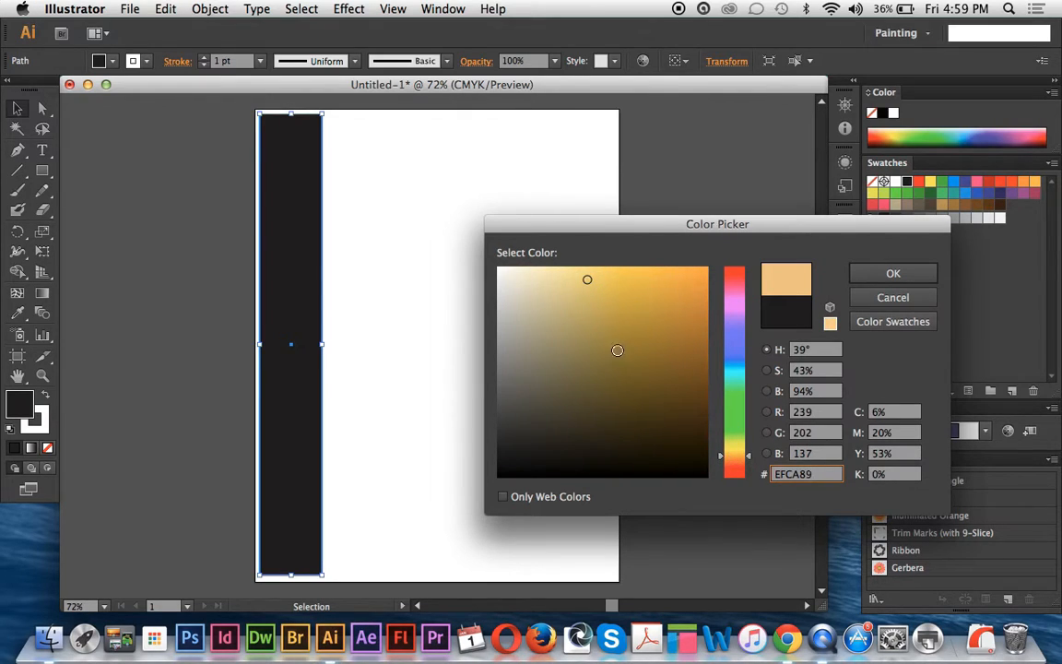
left_click(596, 317)
left_click(871, 275)
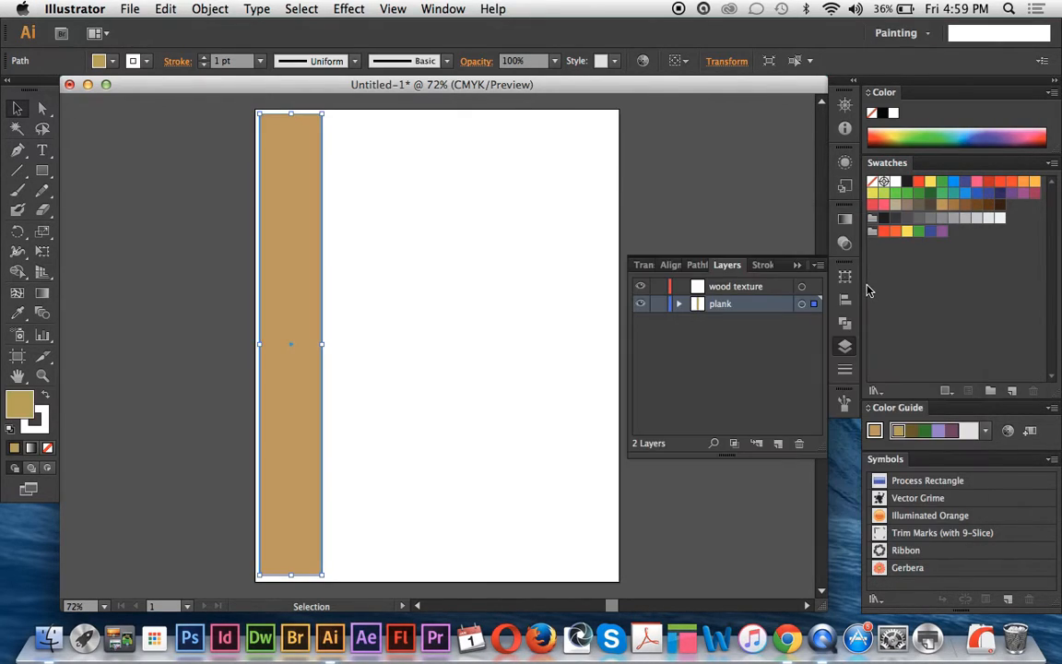
Paste a copy of the rectangle onto the wood texture layer, swap its fill and stroke, and fill it dark brown
left_click(698, 288)
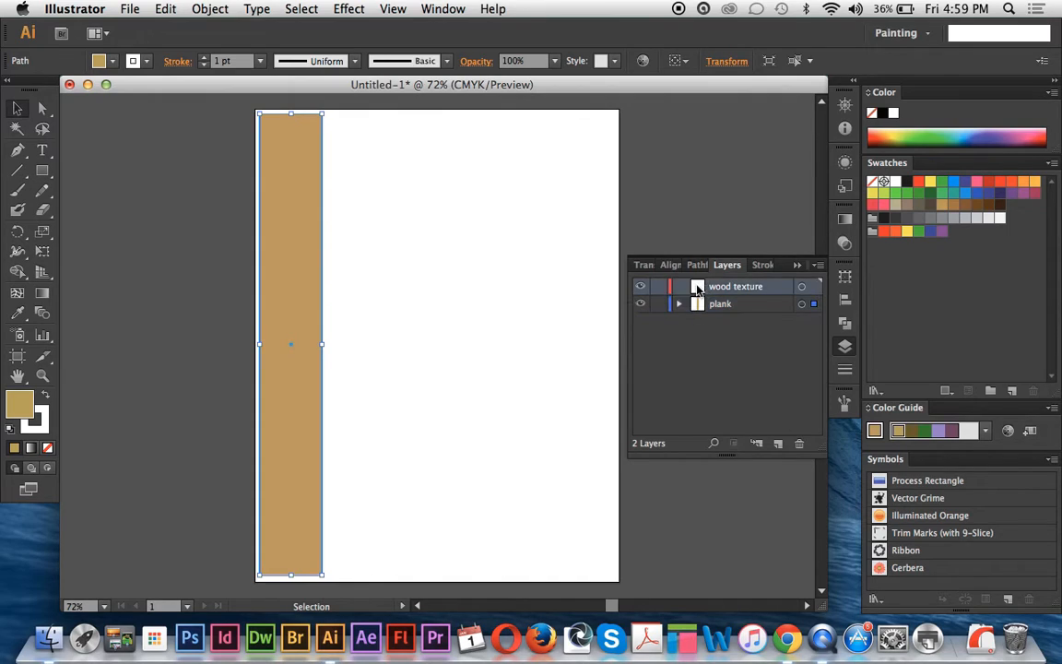
key("super+v")
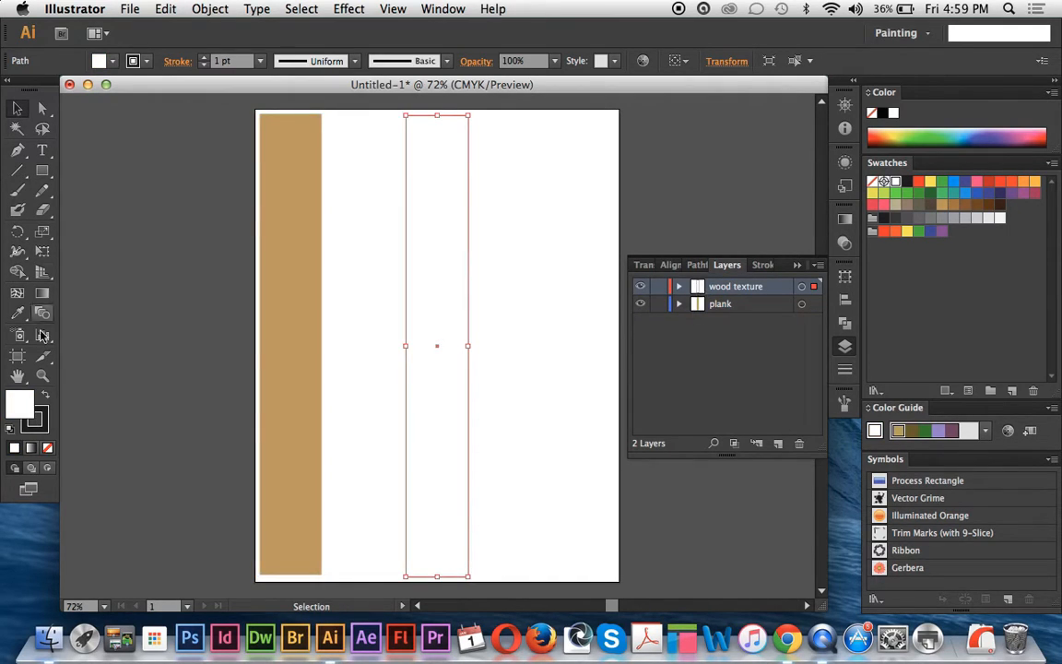
left_click(45, 396)
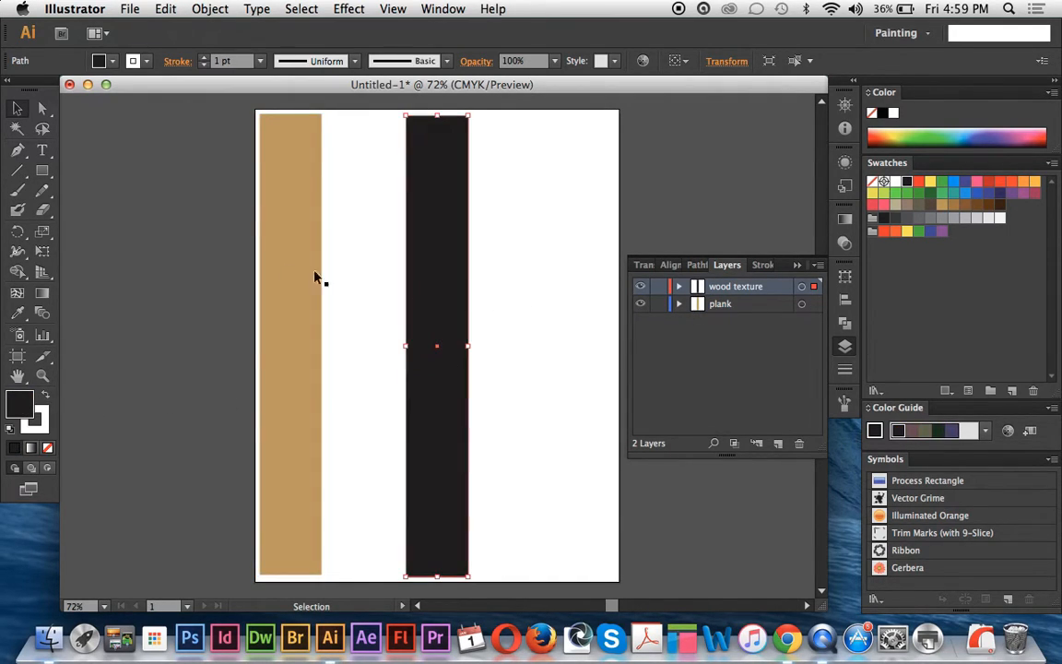
double_click(20, 406)
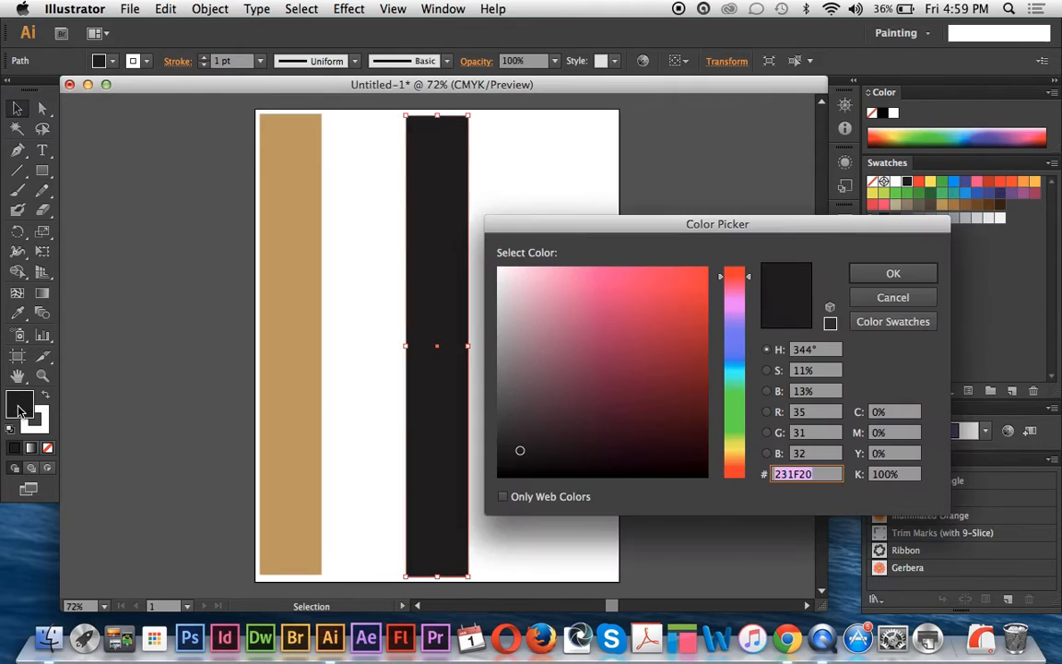
left_click(734, 468)
left_click(605, 279)
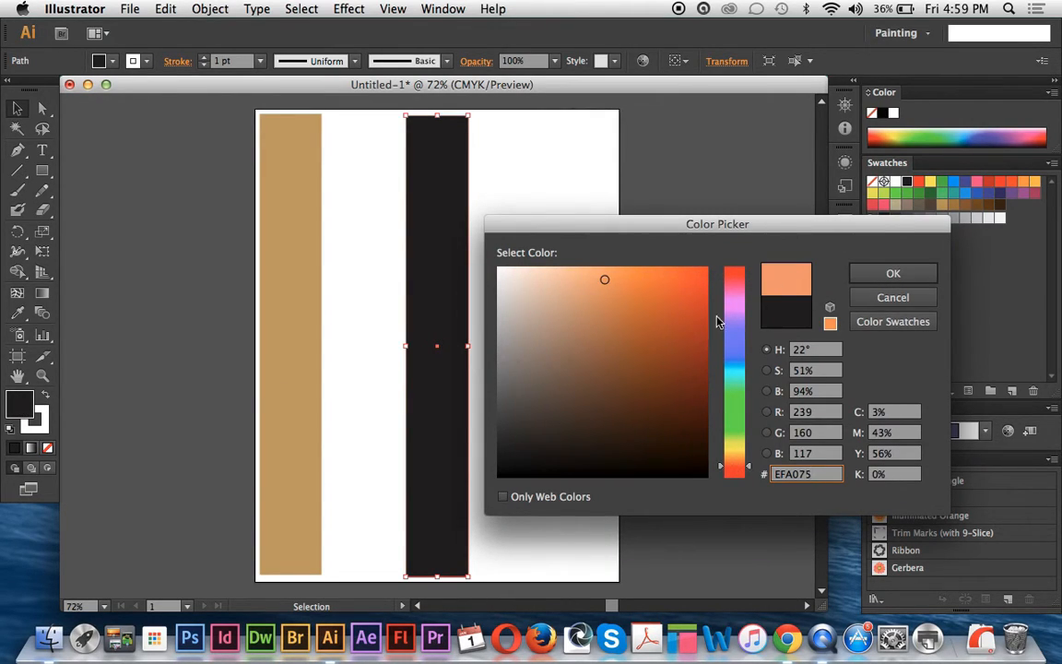
left_click(635, 360)
left_click(862, 274)
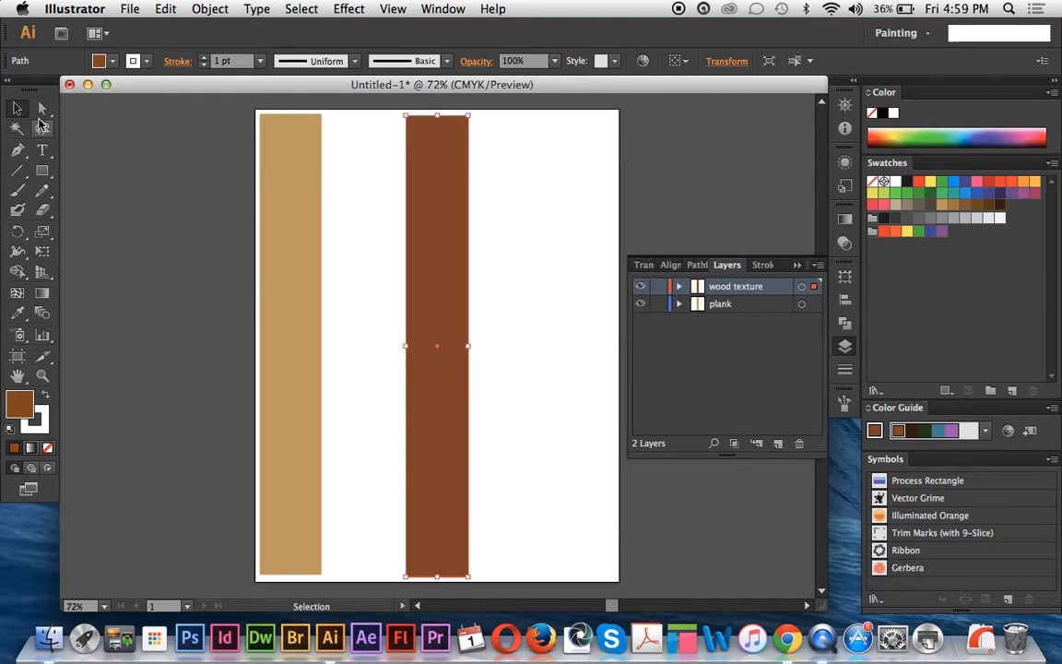
Try to narrow the dark brown rectangle by moving only its right-hand edge leftward
left_click(41, 109)
left_click(373, 244)
left_click(468, 348)
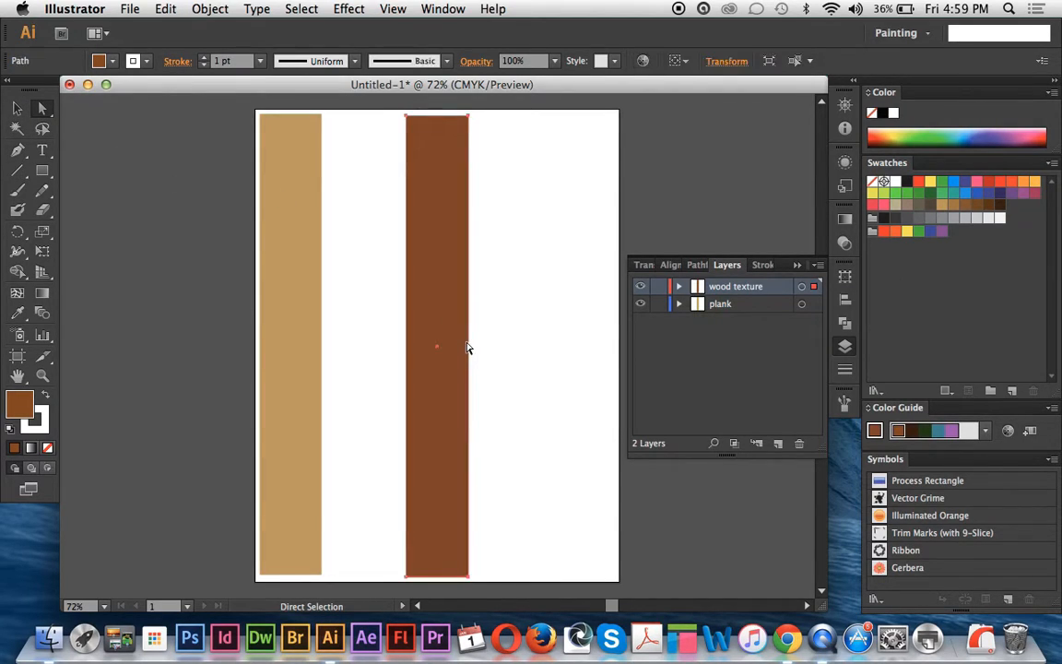
left_click_drag(424, 97, 476, 525)
left_click_drag(464, 435, 438, 430)
Narrow the dark brown rectangle into a thin vertical strip by moving its two right-hand anchor points close to its left edge
scroll(424, 138, "up", 2)
left_click(424, 107)
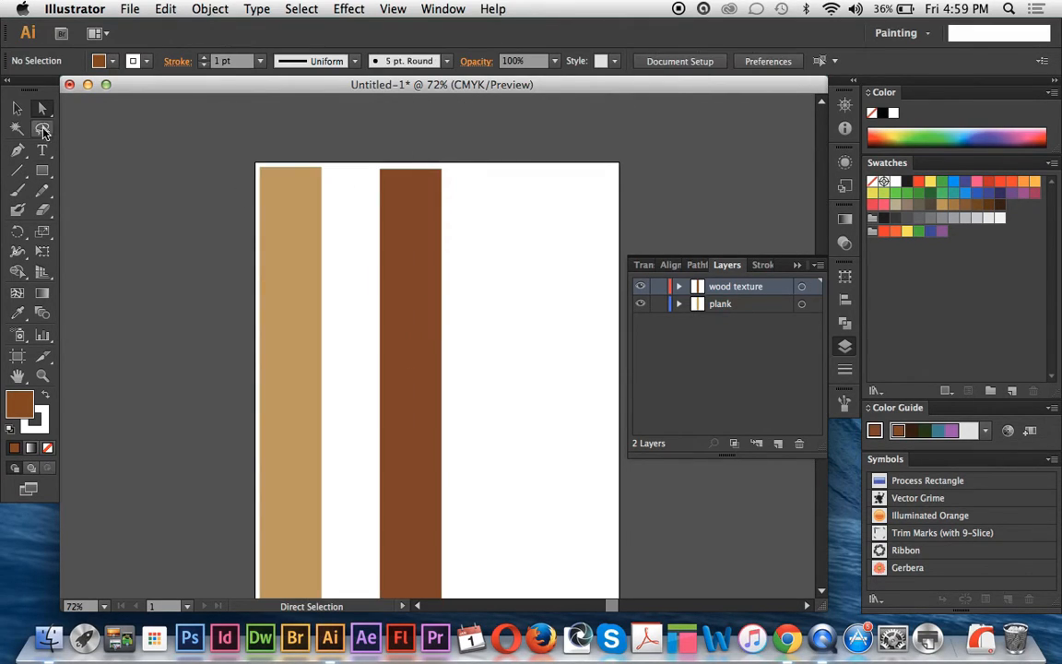
scroll(366, 194, "up", 1)
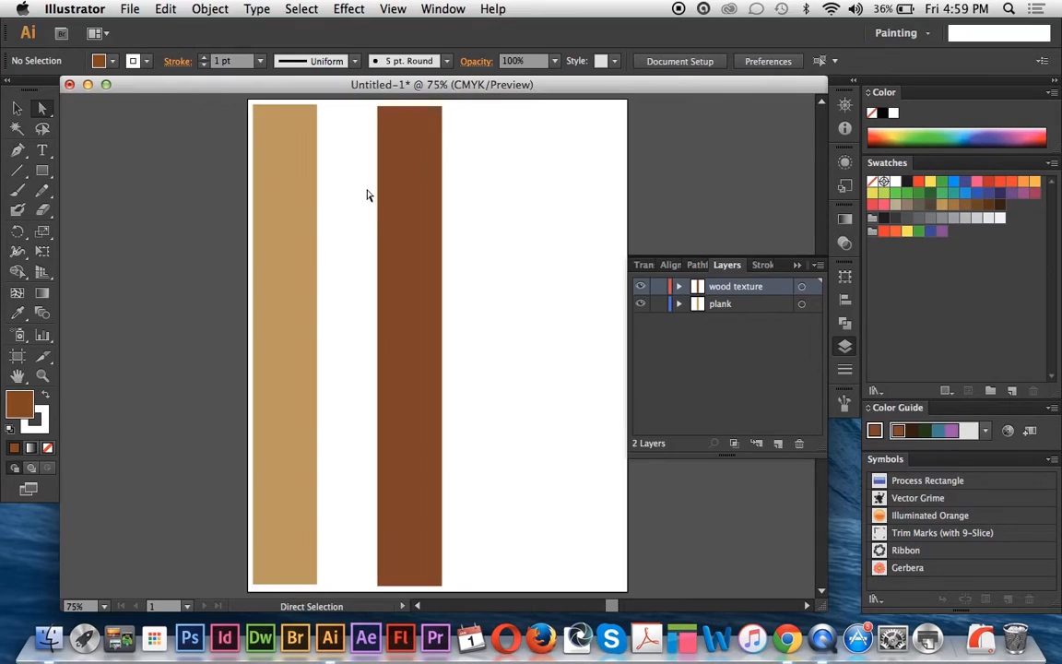
left_click_drag(437, 113, 455, 587)
left_click_drag(443, 499, 384, 490)
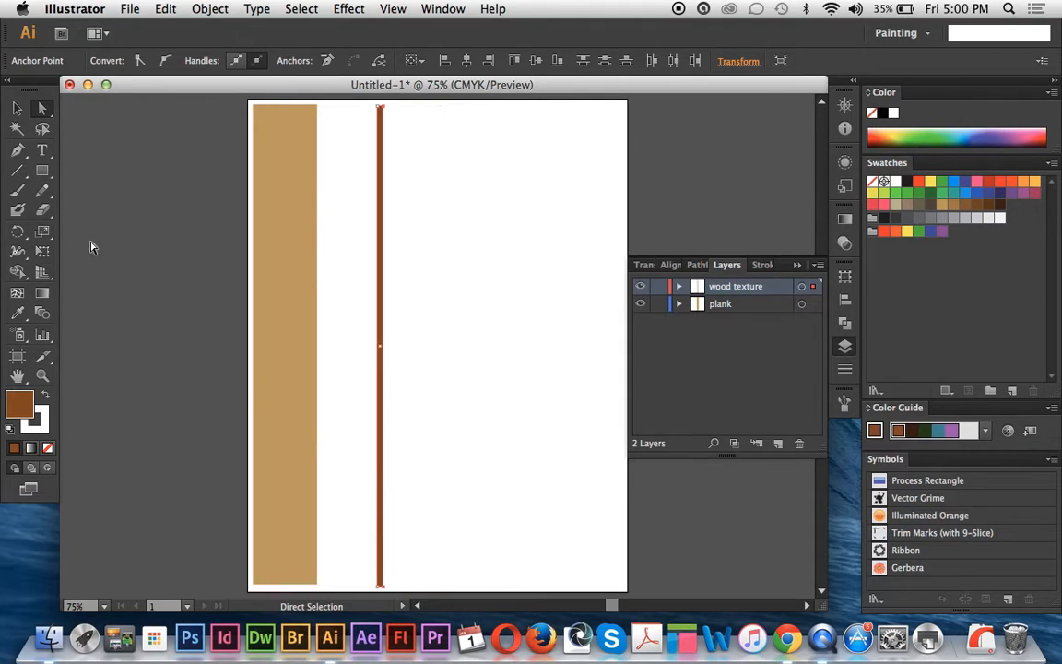
Make the brown strip slightly thinner and place it over the plank's left edge, aligned with the plank's height
left_click(17, 109)
left_click(144, 196)
left_click_drag(378, 288, 362, 311)
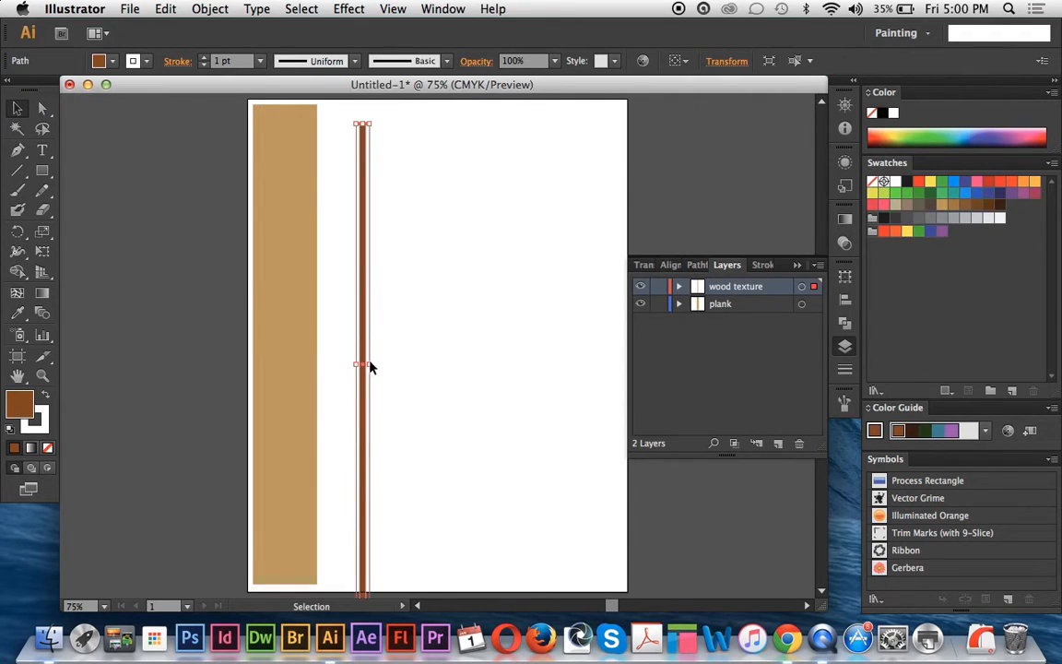
mouse_move(370, 364)
left_mouse_down()
mouse_move(282, 322)
mouse_move(256, 341)
left_mouse_up()
left_click(335, 289)
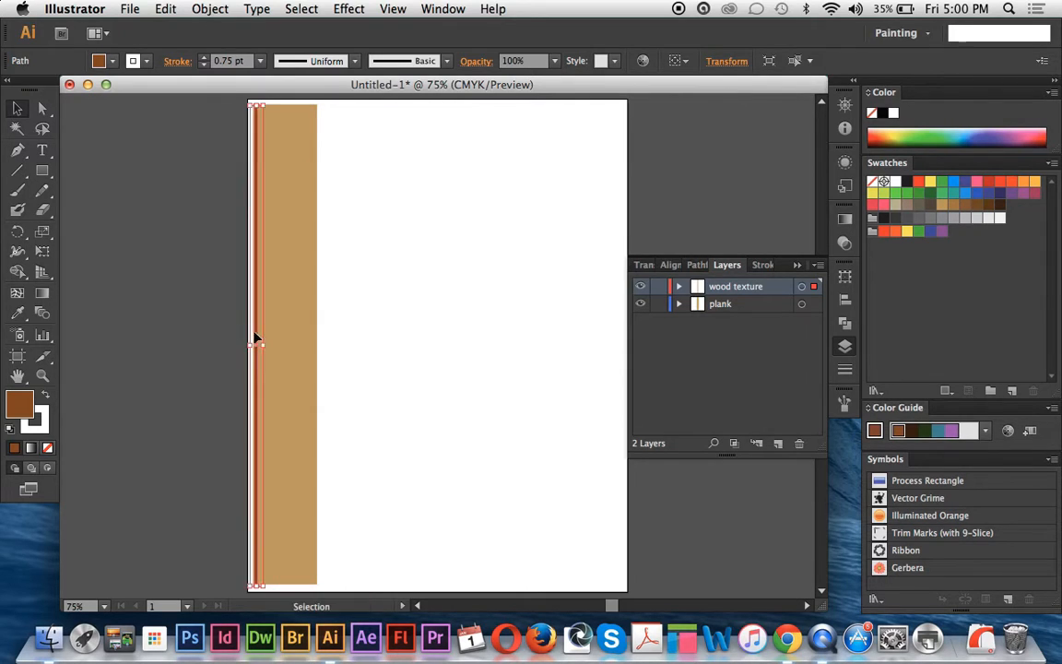
Remove the white stroke from both the brown strip and the tan plank
left_click(40, 380)
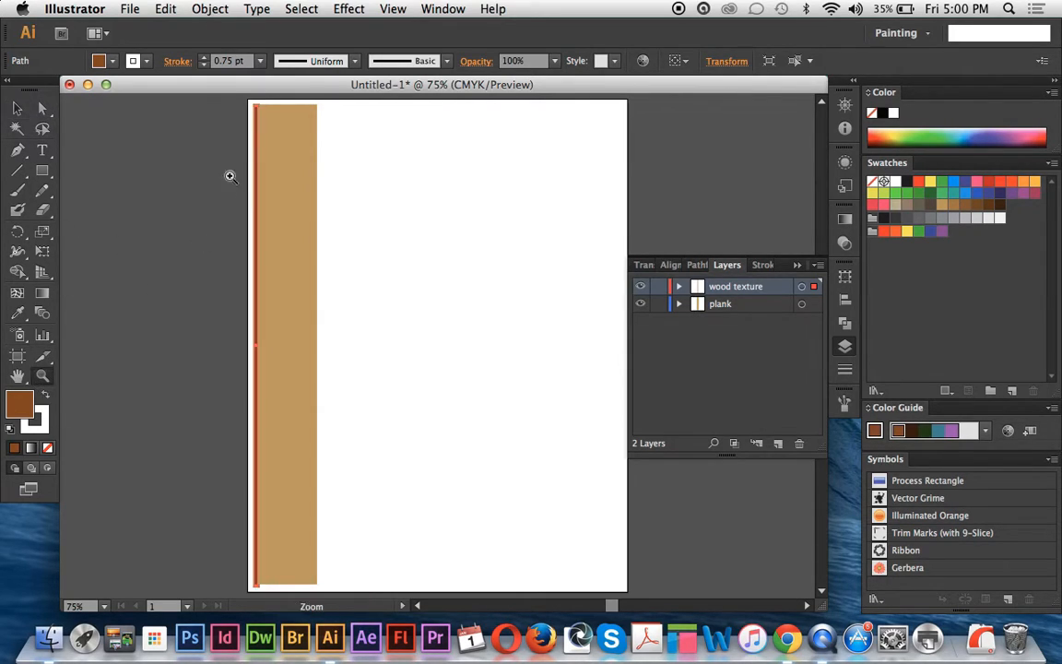
left_click_drag(246, 98, 408, 215)
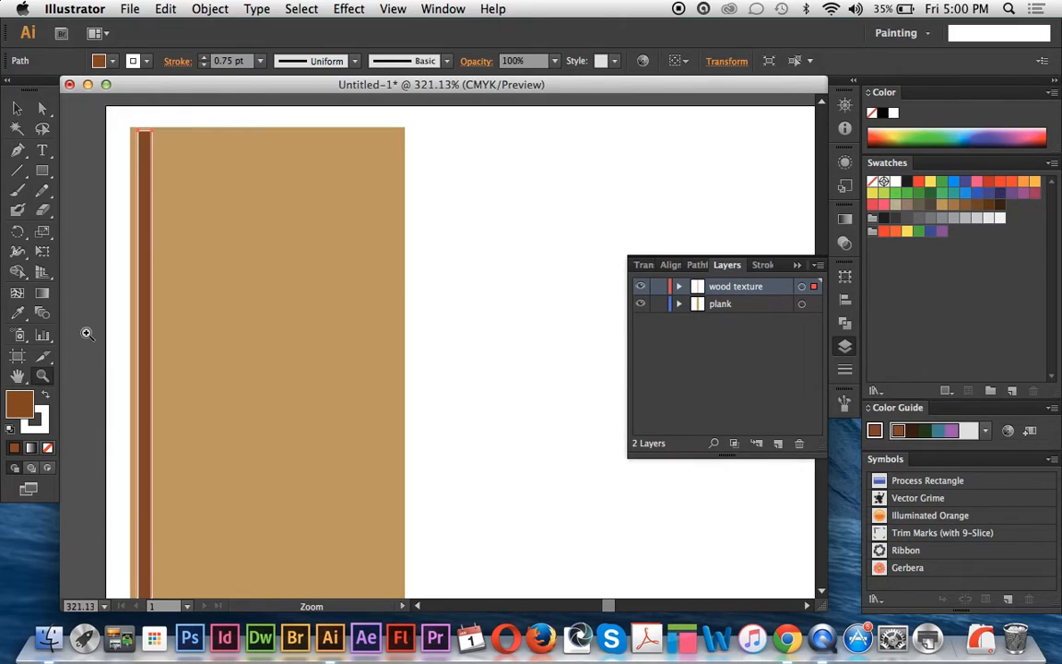
left_click(14, 109)
left_click(43, 424)
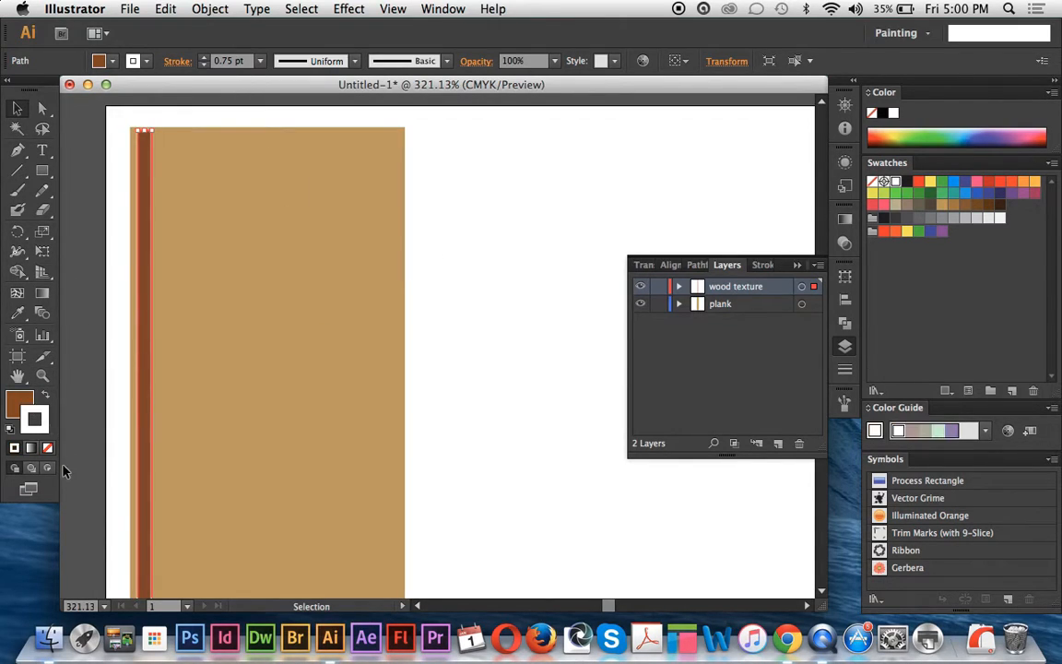
left_click(193, 355)
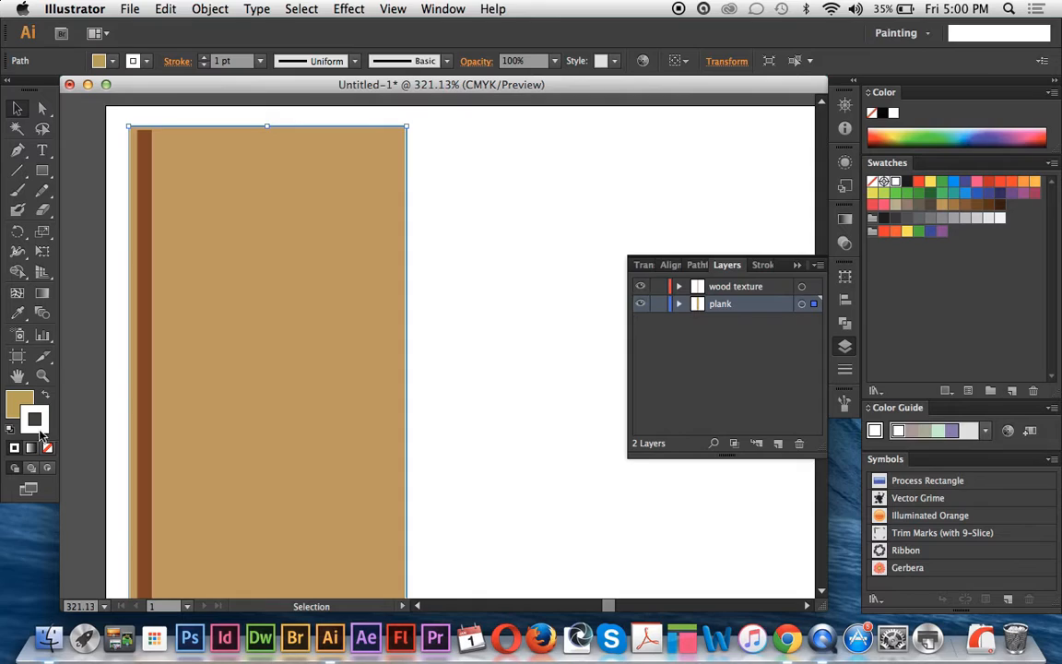
left_click(50, 449)
Shift the brown strip slightly left so it sits just inside the plank's left edge, and deselect it
left_click(41, 109)
left_click(139, 147)
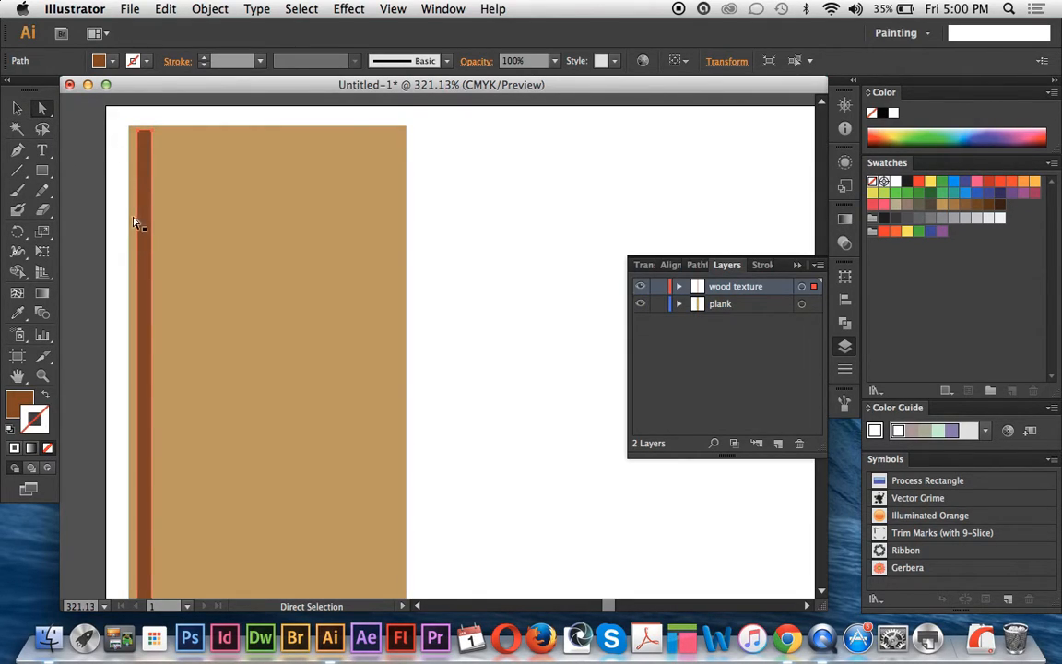
left_click(92, 296)
left_click(134, 351)
key("v")
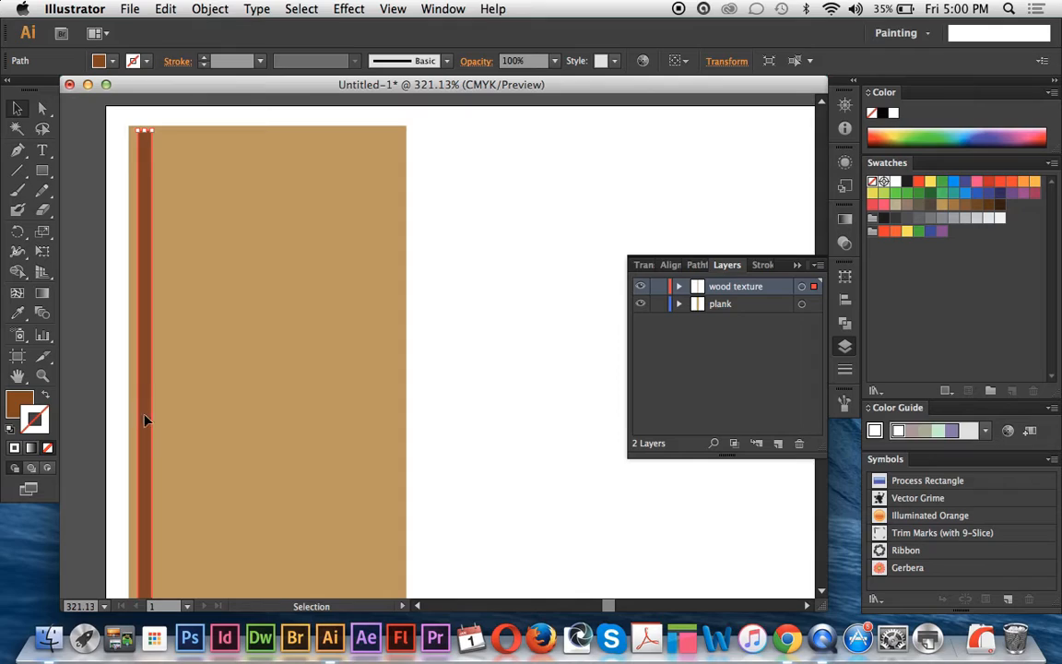
left_click_drag(155, 430, 149, 429)
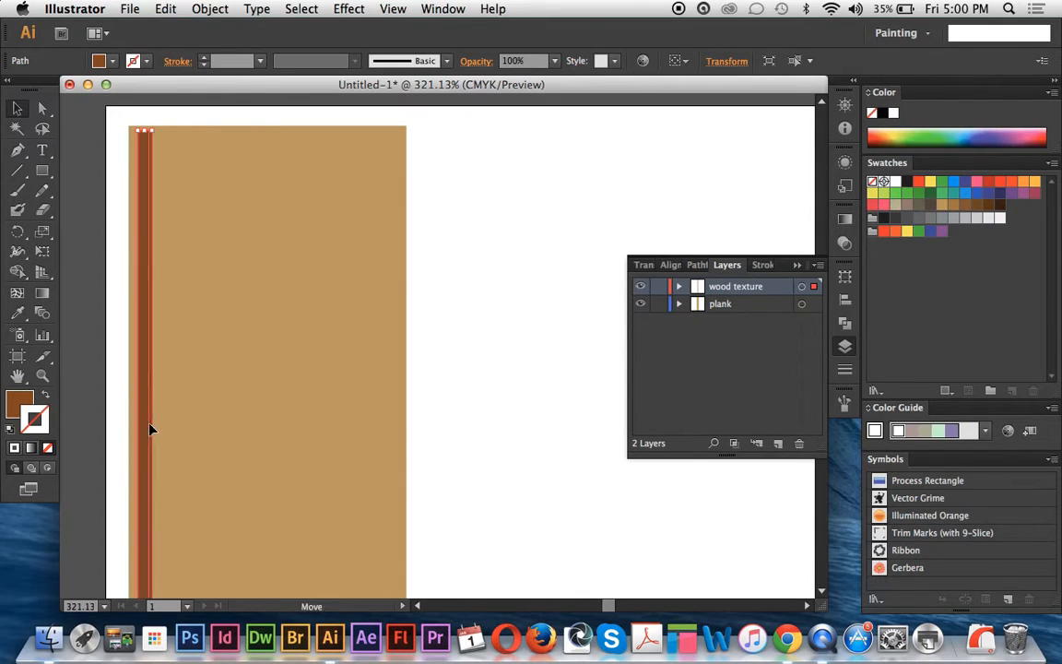
left_click(116, 407)
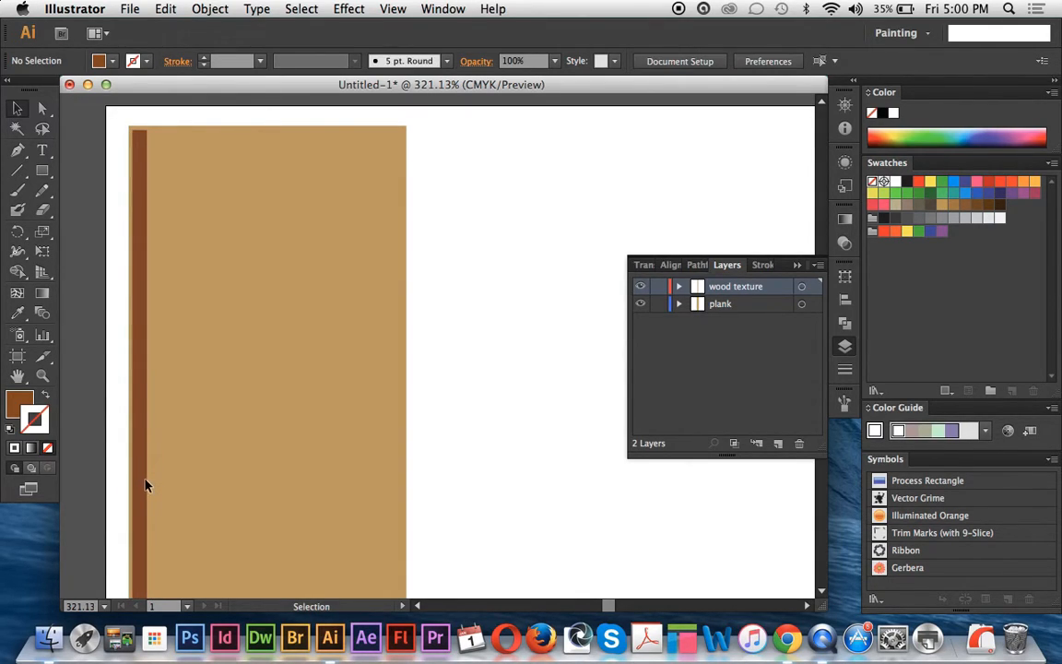
left_click(146, 485)
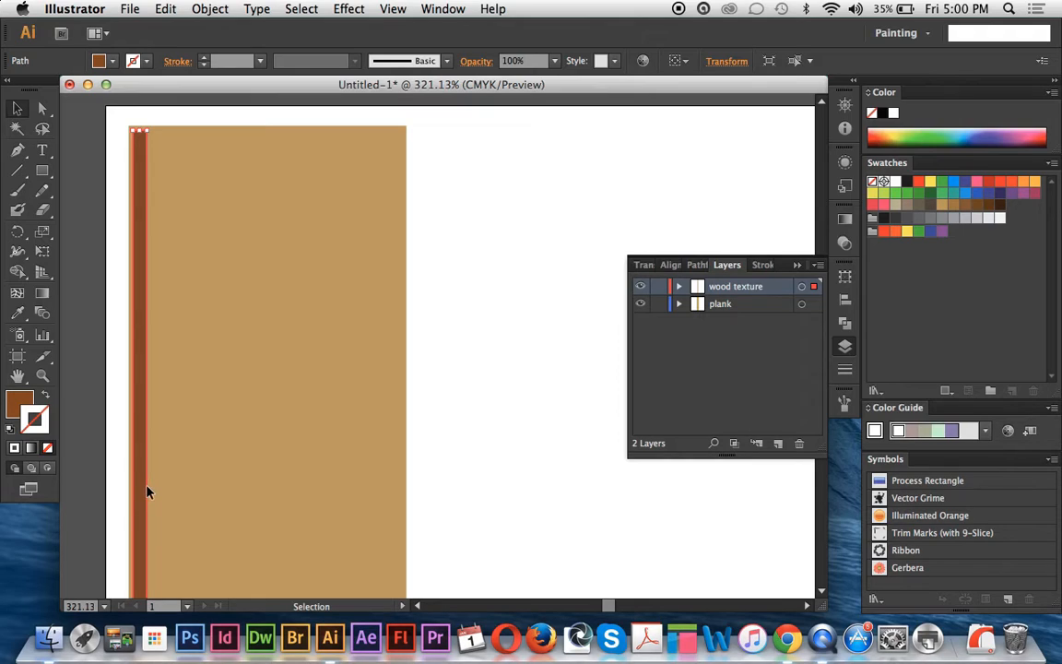
left_click(113, 206)
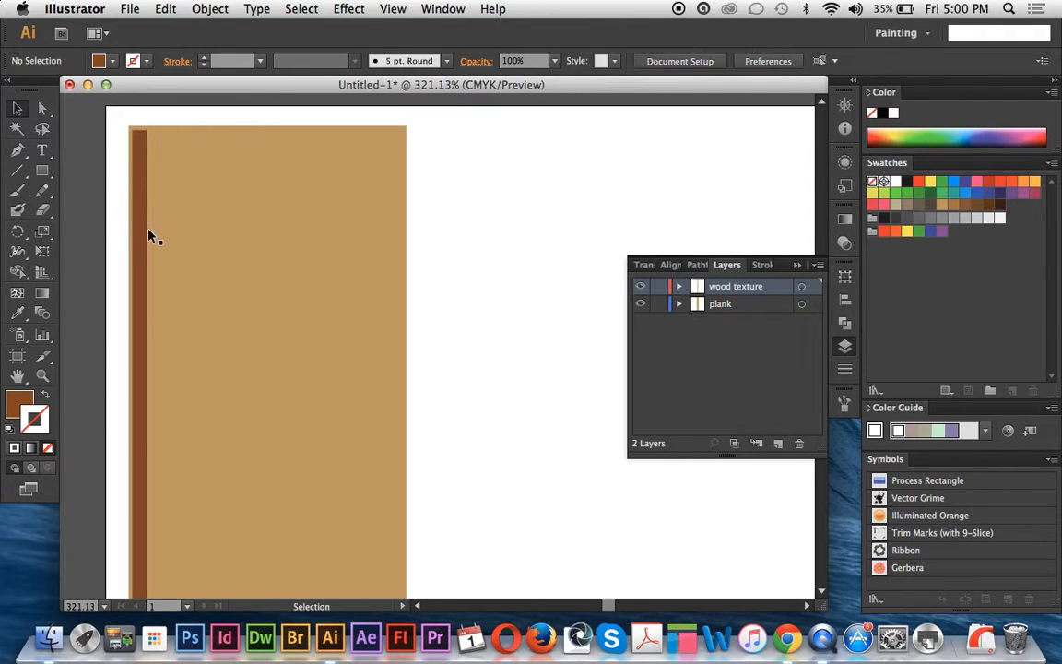
Move the brown strip flush with the plank's left edge and narrow it to about 0.038 in wide
left_click_drag(146, 229, 146, 229)
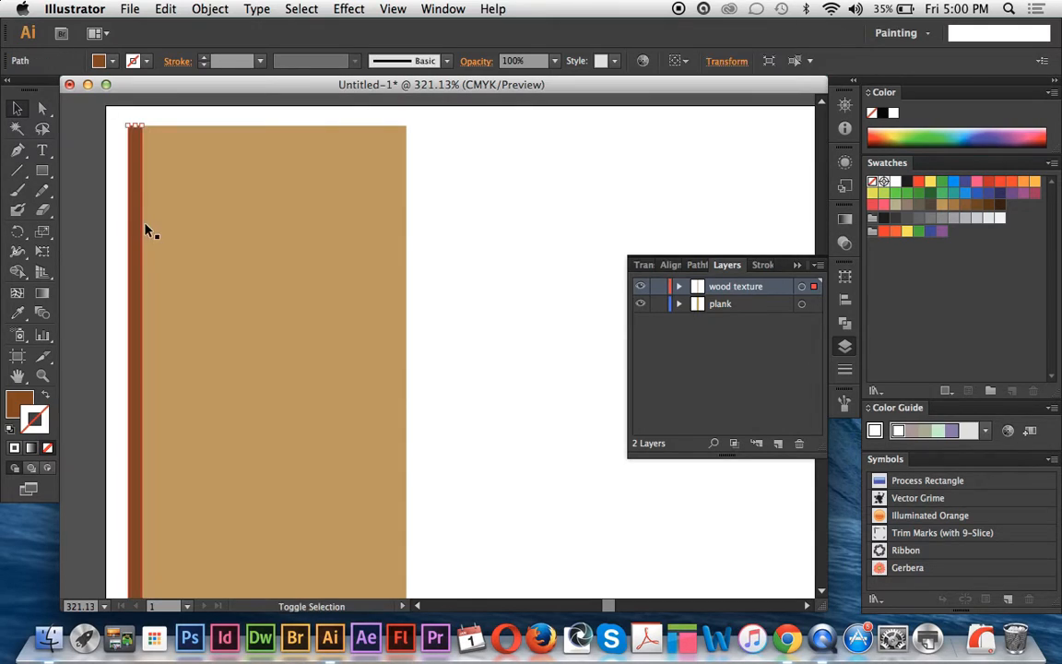
left_click_drag(142, 126, 465, 144)
Align the top anchor points of the brown strip and the plank by averaging them on the horizontal axis
left_click(104, 124)
key("a")
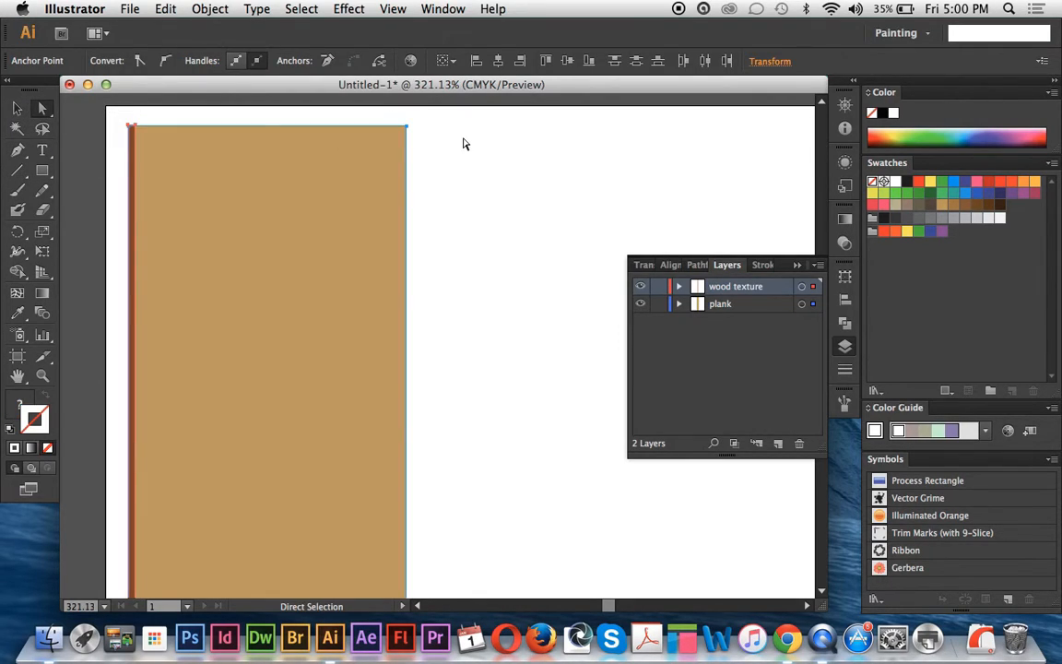
key("super+j")
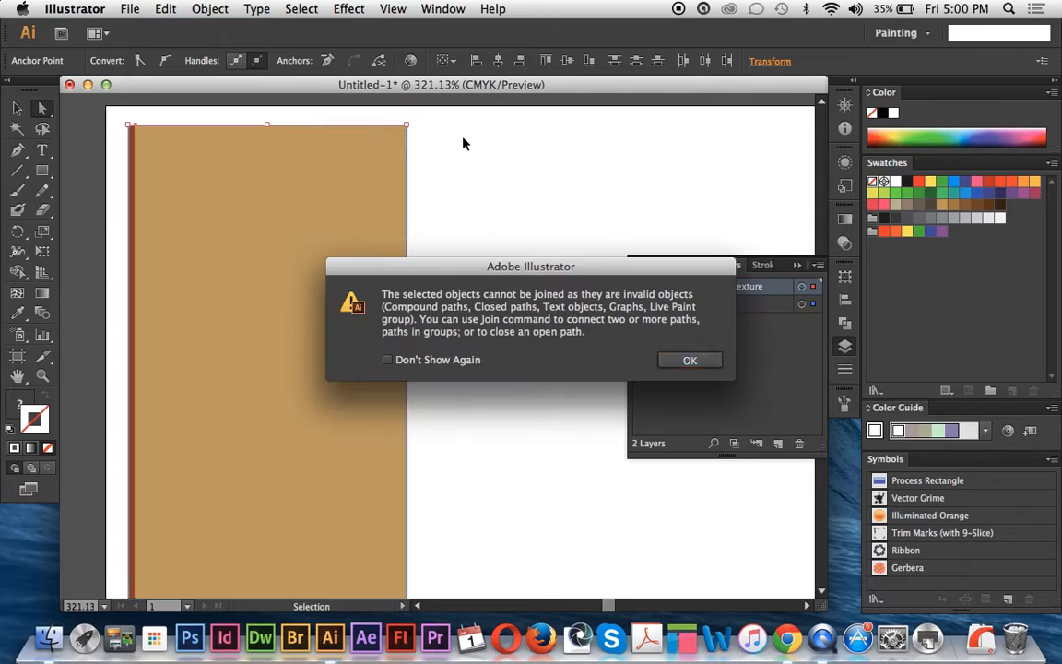
left_click(674, 362)
key("super+alt+j")
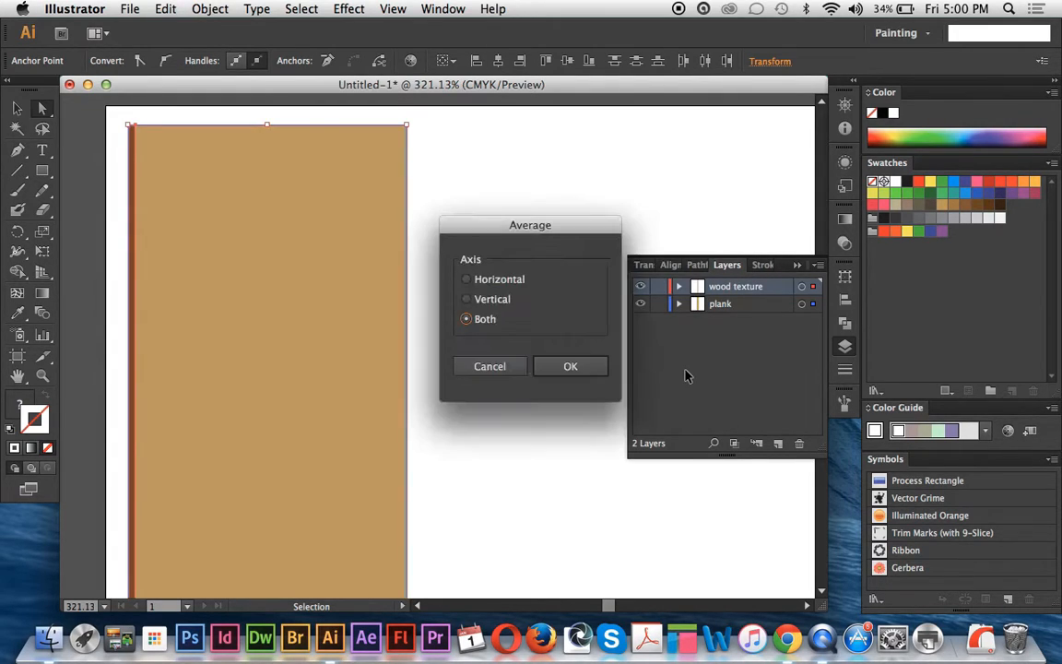
left_click(466, 281)
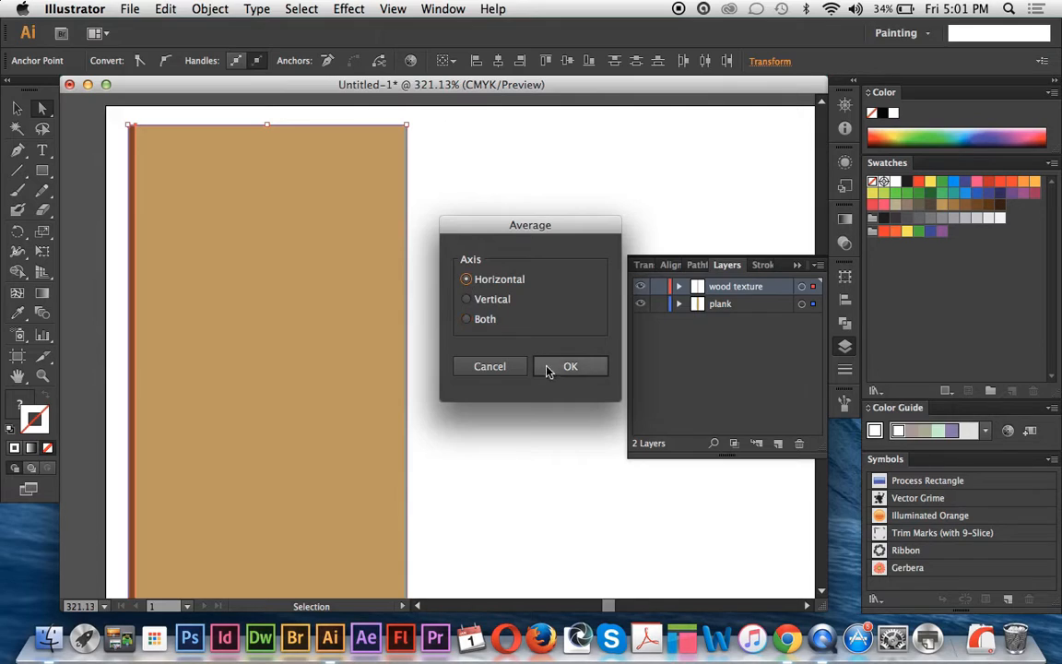
left_click(547, 366)
Average the bottom anchor points of the strip and plank on the horizontal axis
key("super+0")
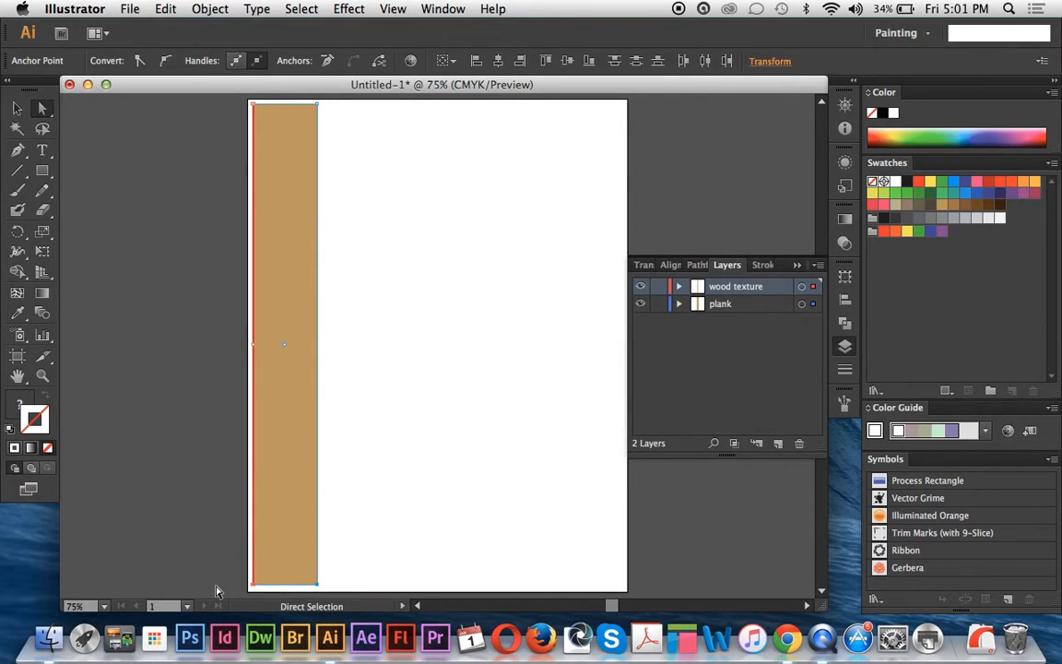
key("super+alt+j")
left_click(481, 278)
left_click(564, 366)
Lock the plank layer and make the wood texture layer active
left_click(41, 375)
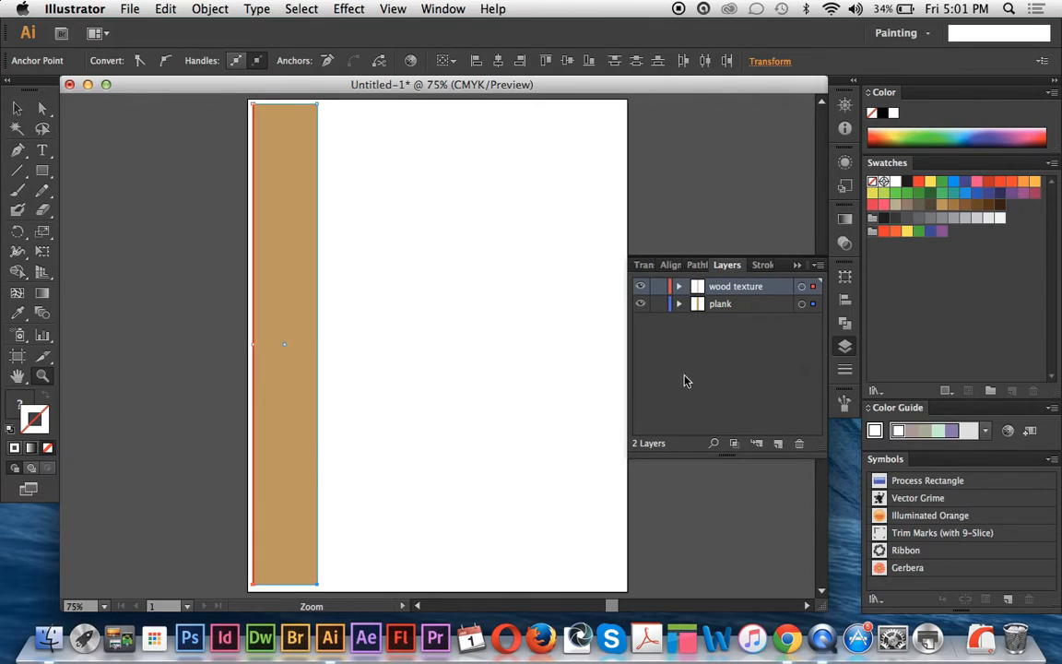
left_click(723, 305)
left_click(656, 304)
left_click(715, 285)
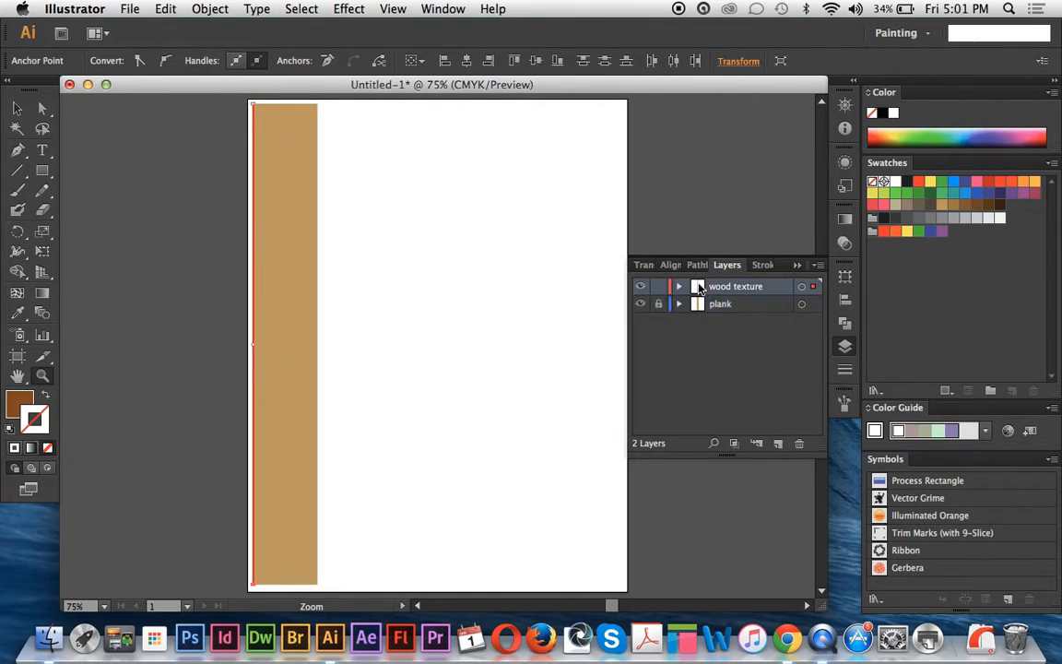
Duplicate the brown strip just to its right with a narrow tan gap between them, and deselect the copy
left_click_drag(221, 92, 326, 124)
left_click_drag(107, 242, 292, 338)
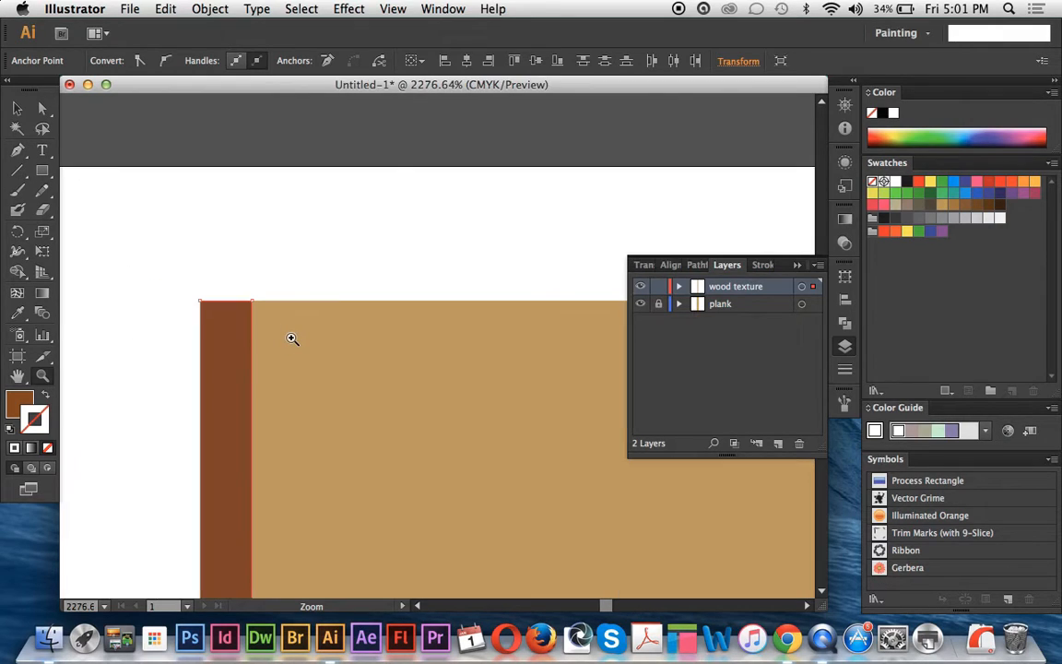
left_click(41, 108)
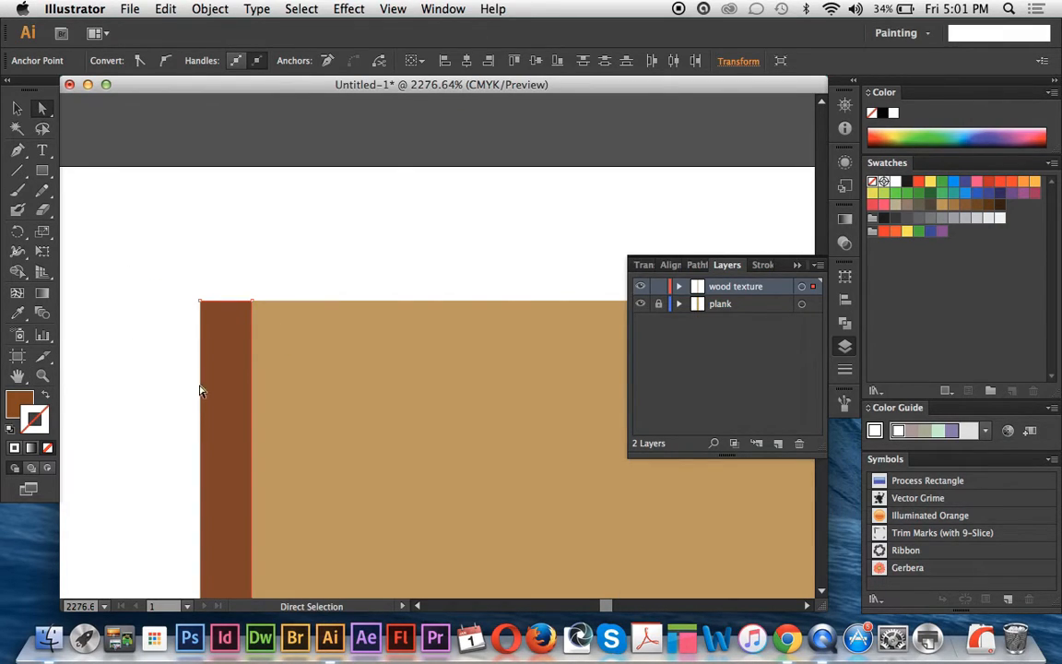
left_click_drag(229, 432, 288, 446)
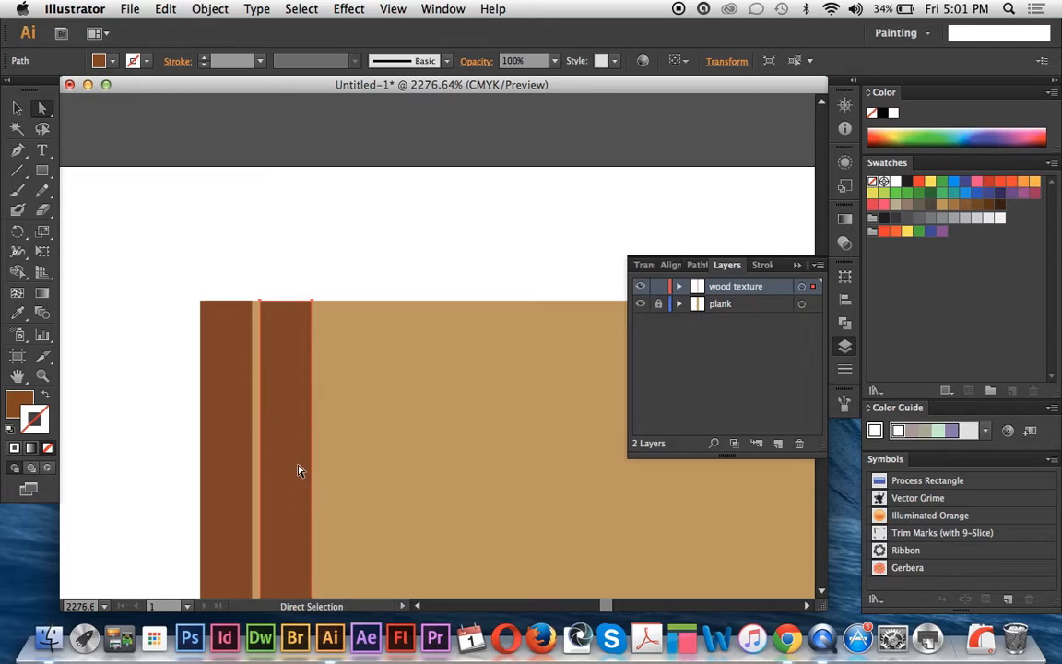
left_click(249, 426)
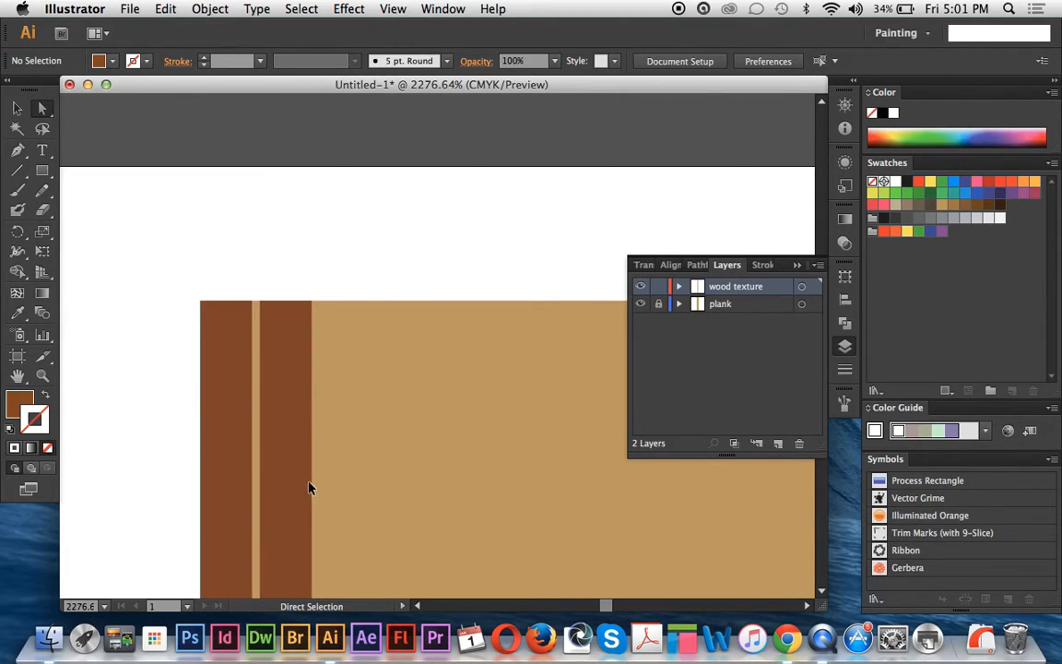
Narrow the copied brown strip to about 0.0179 in wide by moving its right edge inward
left_click_drag(301, 486, 308, 485)
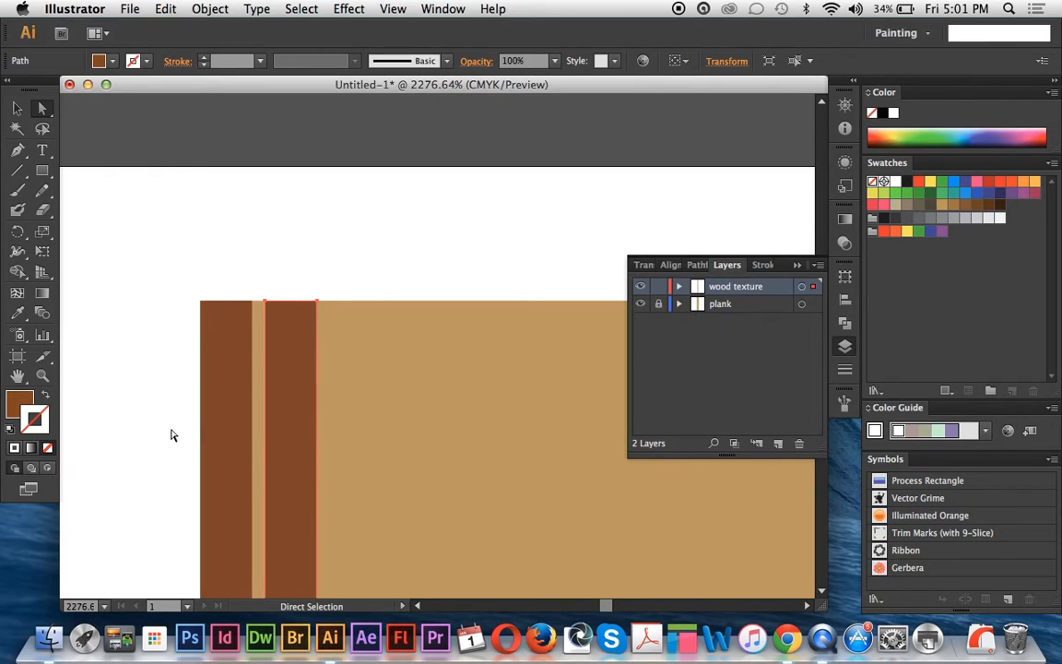
key("ctrl+z")
left_click(178, 424)
left_click(311, 500)
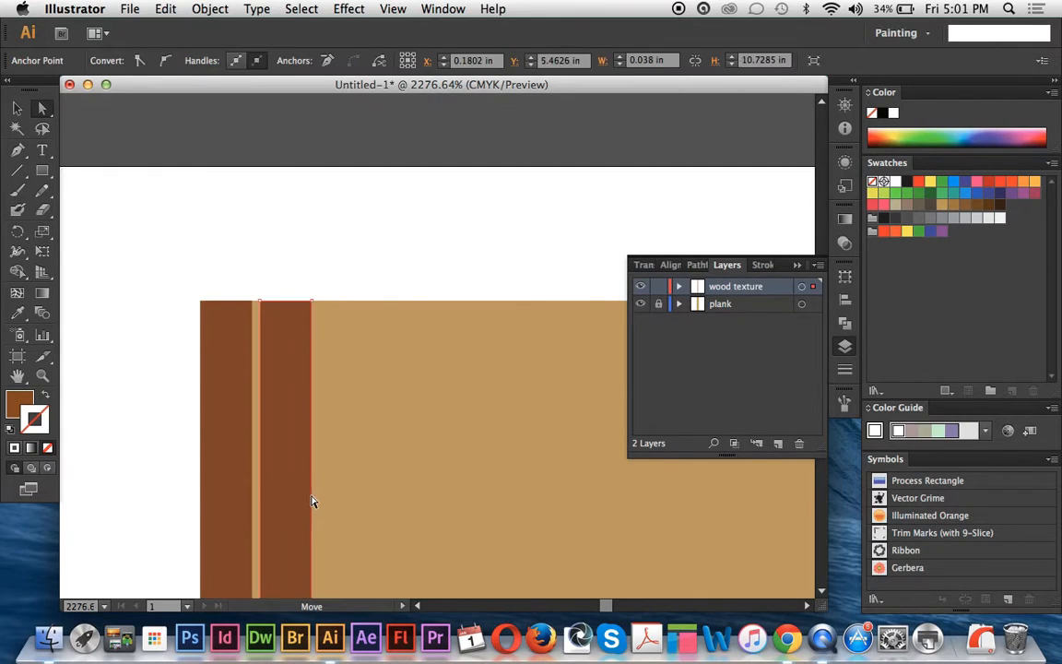
left_click_drag(312, 500, 284, 500)
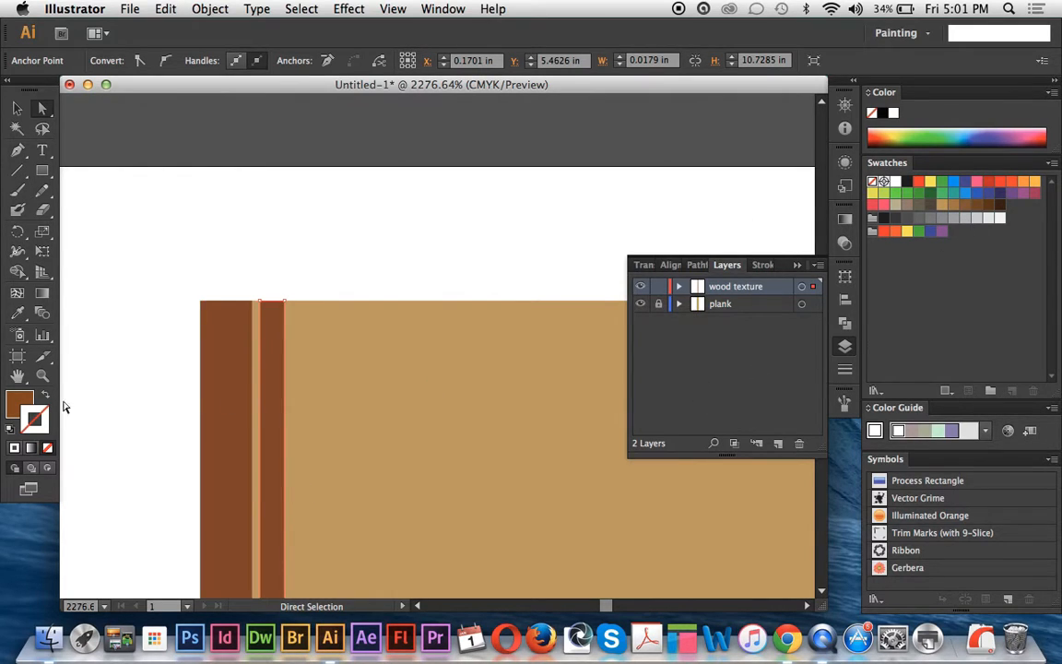
Fill the narrowed second strip with the darker brown 5E280D
double_click(18, 402)
left_click(690, 401)
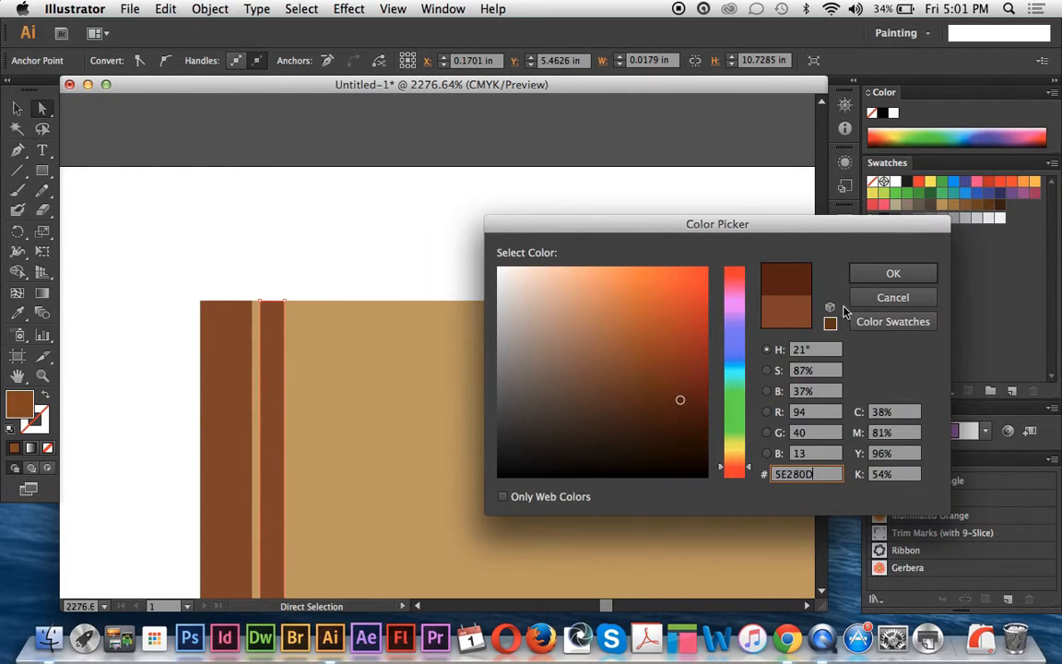
left_click(883, 275)
Duplicate the darker brown strip to its right and narrow the copy to about 0.0118 in wide
left_click(17, 109)
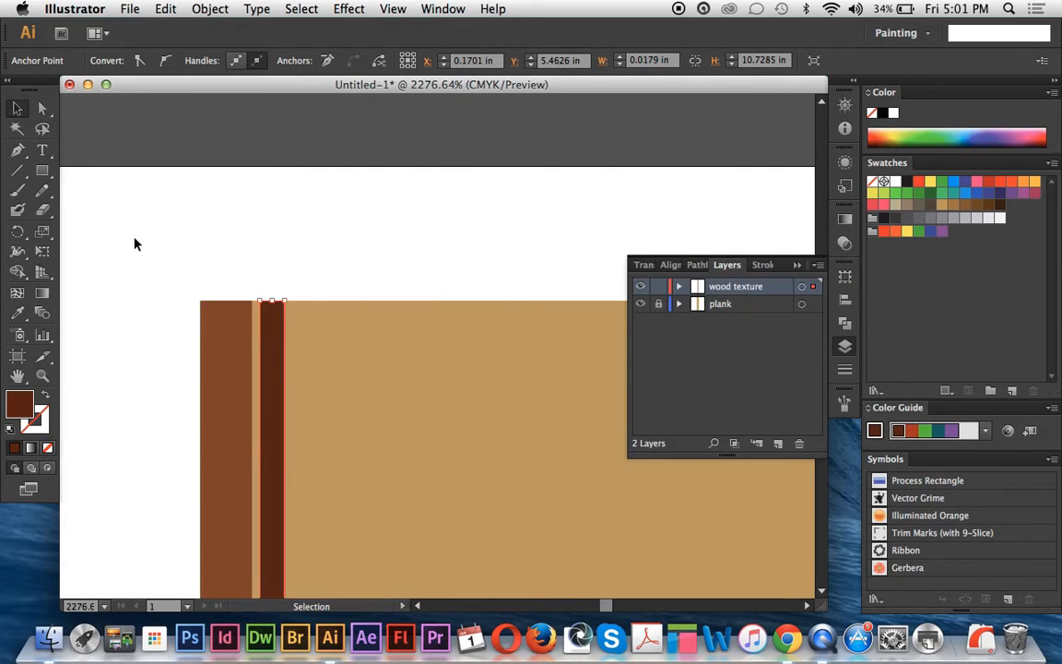
left_click_drag(274, 483, 304, 489, "alt")
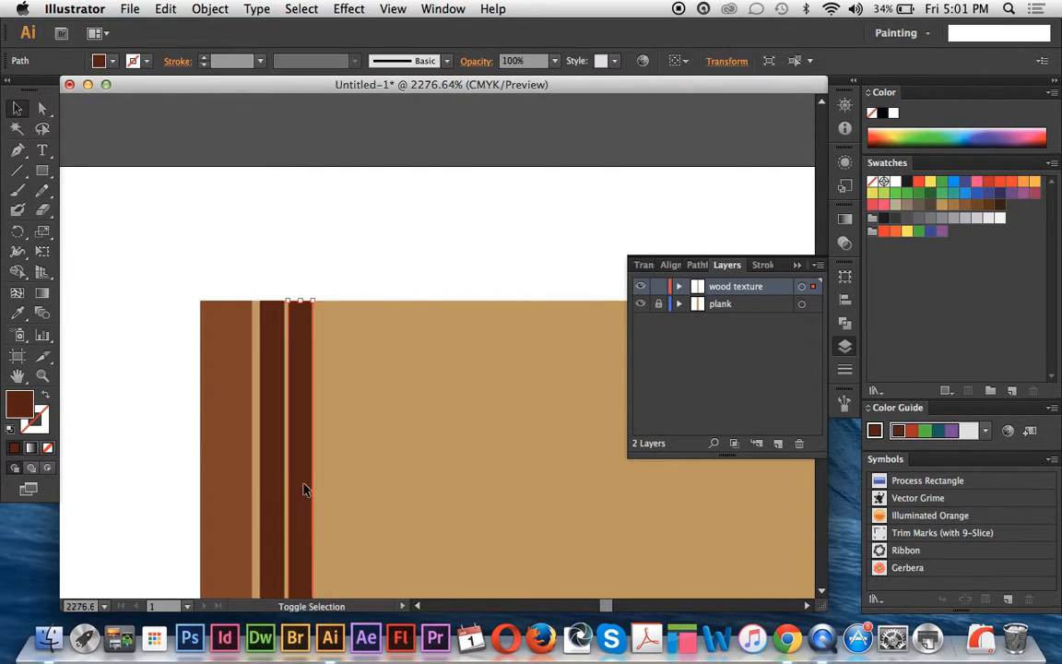
key("super+shift+a")
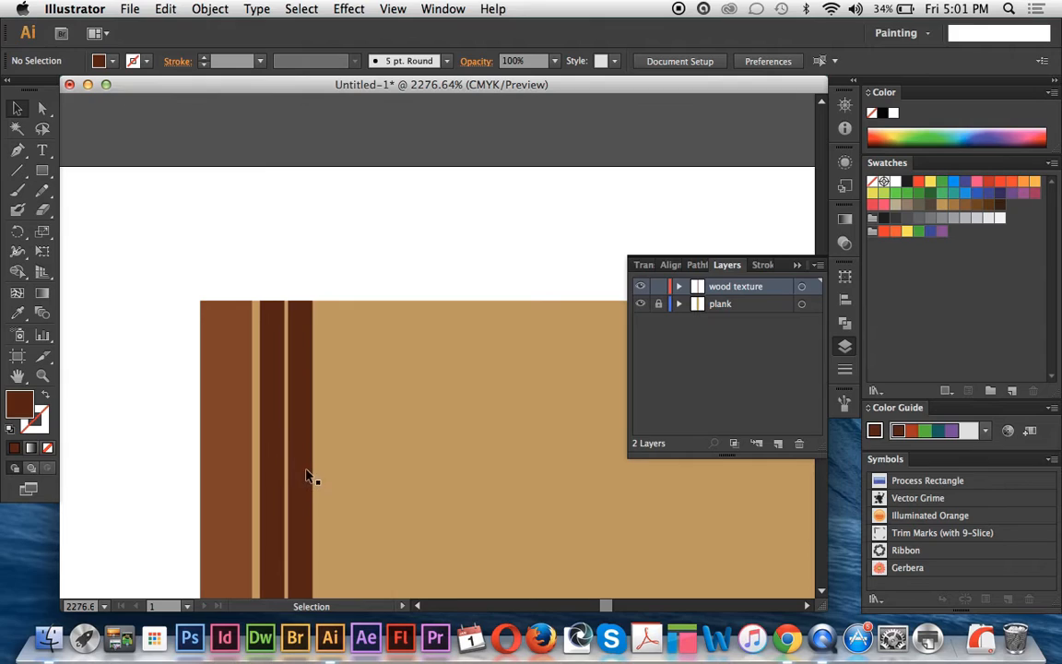
left_click_drag(314, 480, 323, 481)
left_click(287, 267)
left_click(298, 474)
key("super+shift+a")
left_click(42, 108)
left_click_drag(301, 500, 314, 505)
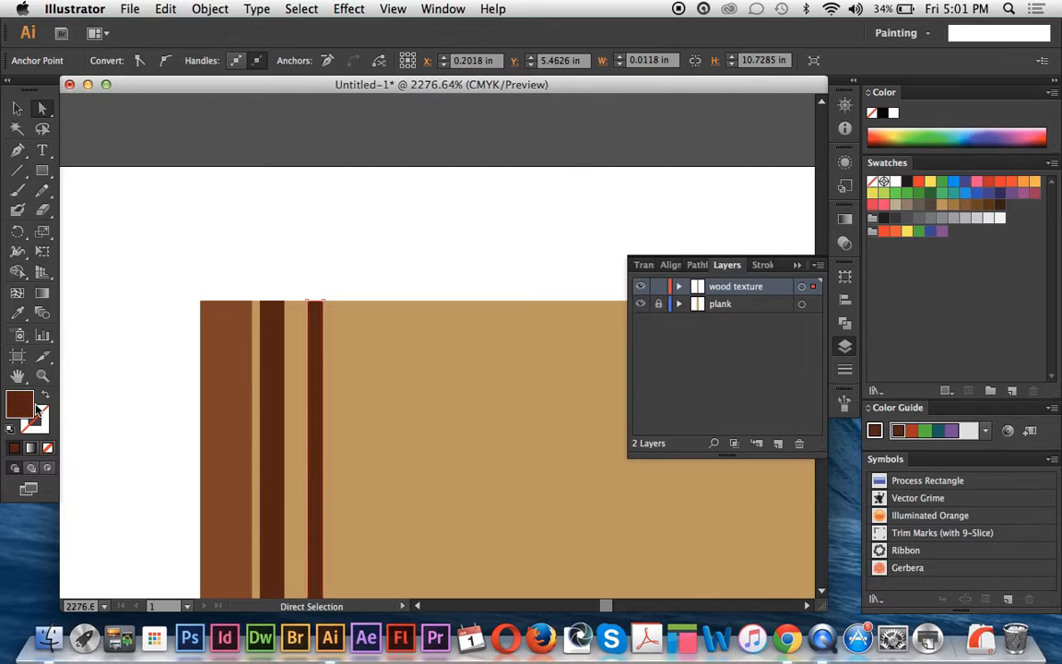
Fill the thin third strip with very dark brown 351405 and move it closer to the second strip
double_click(20, 406)
left_click(688, 433)
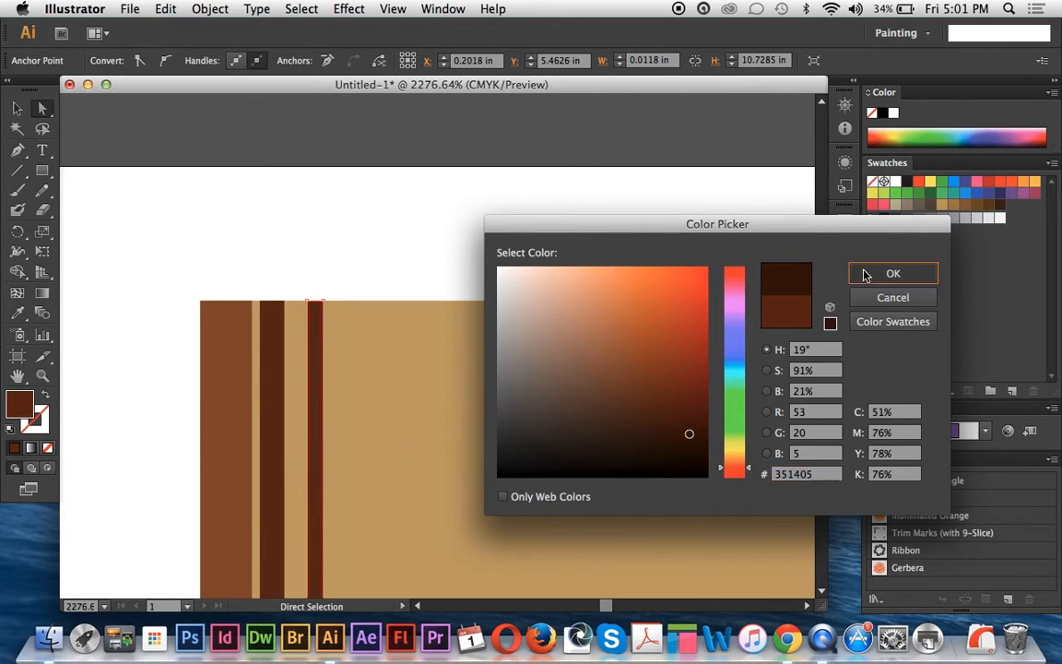
left_click(893, 273)
left_click(16, 111)
left_click_drag(321, 433, 297, 430)
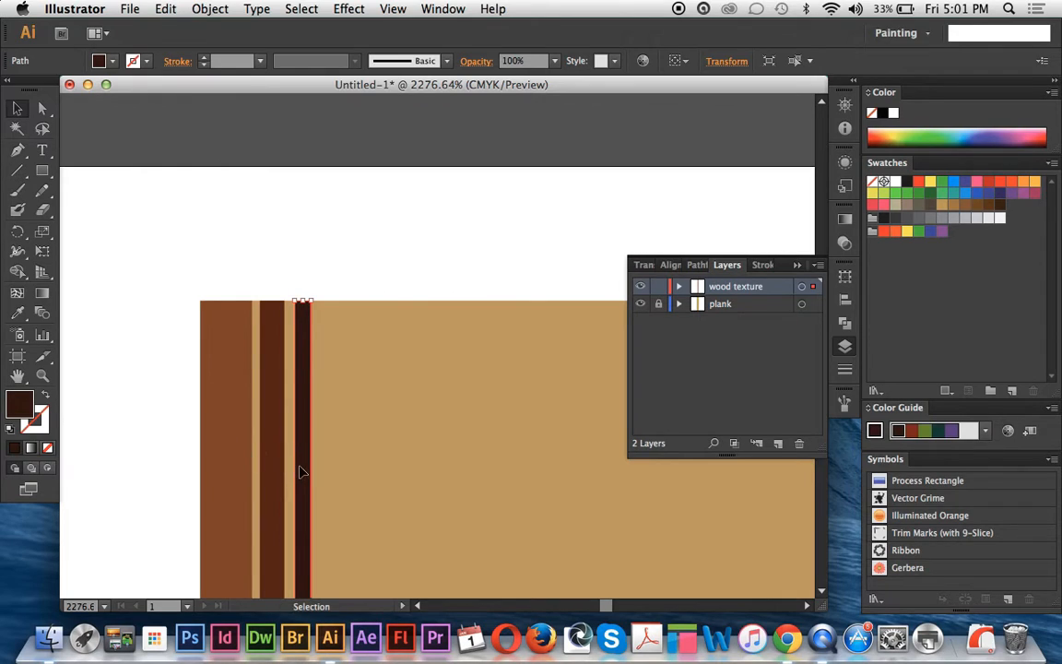
Duplicate the very dark strip to its right, fill the copy with reddish brown A05335, and deselect it
left_click_drag(303, 474, 324, 481)
double_click(28, 404)
left_click(651, 293)
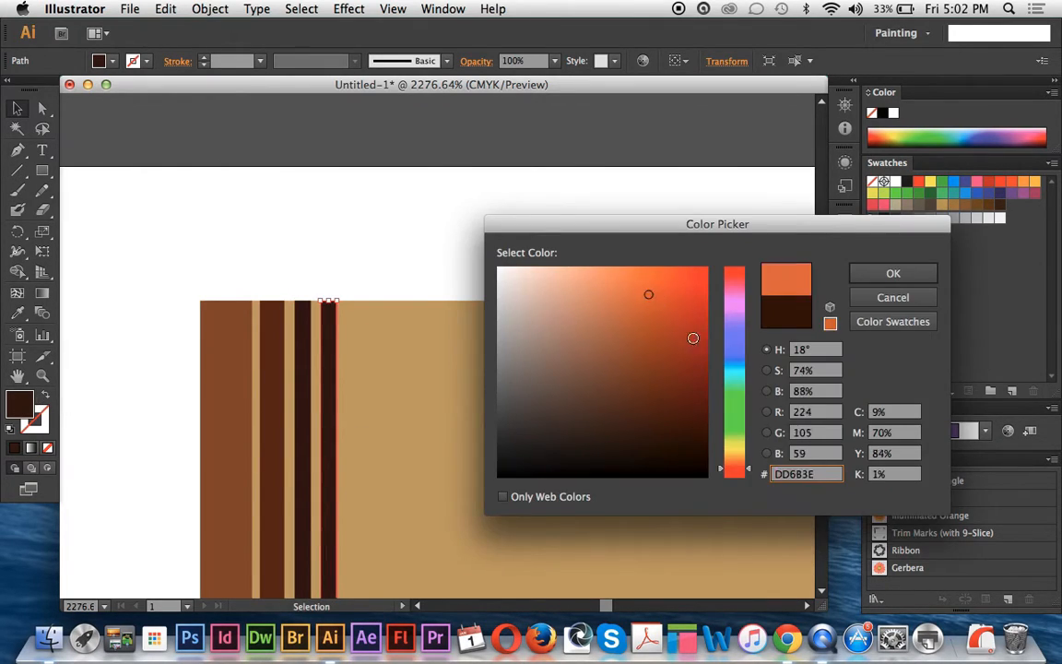
left_click(638, 345)
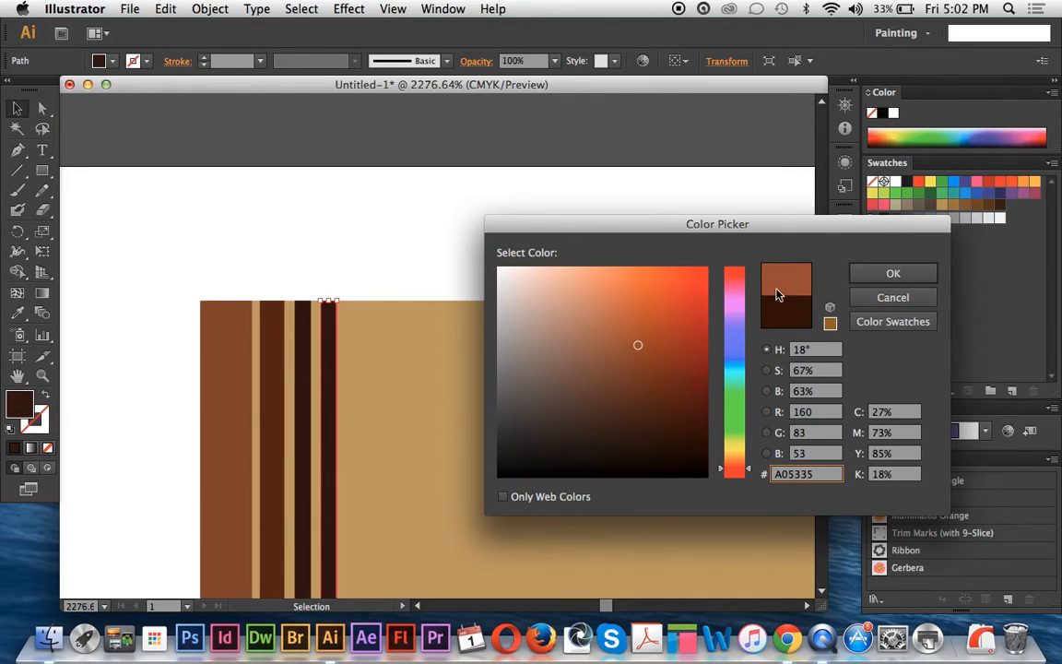
left_click(893, 274)
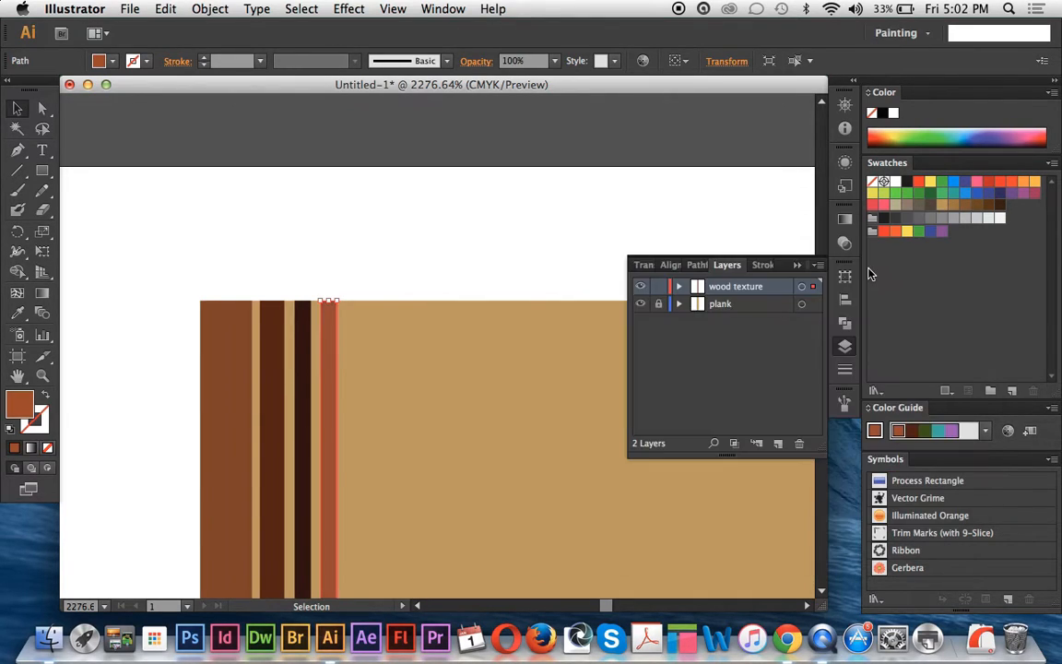
left_click(100, 253)
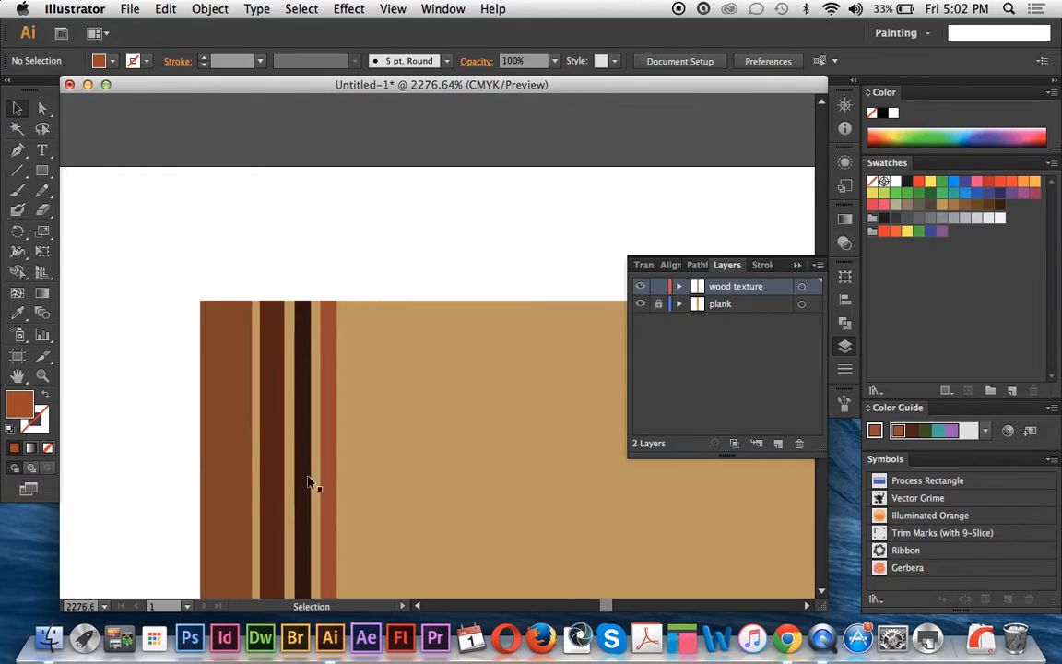
Duplicate the second, dark brown strip to the right of the reddish brown strip
left_click_drag(271, 478, 352, 489)
left_click(340, 431)
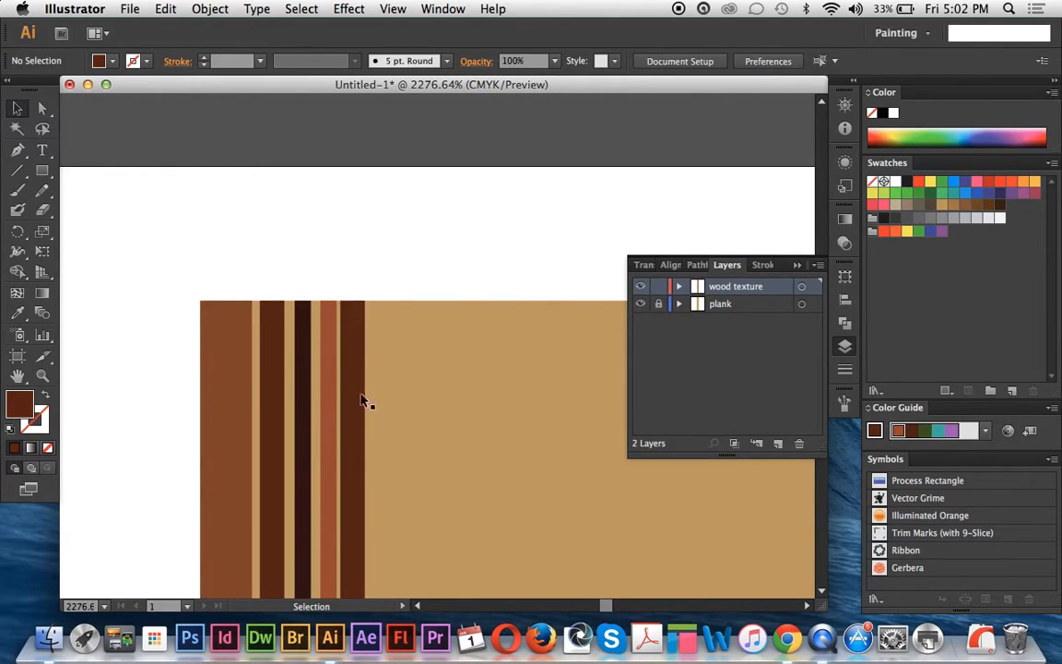
left_click(364, 422)
left_click_drag(365, 423, 372, 424)
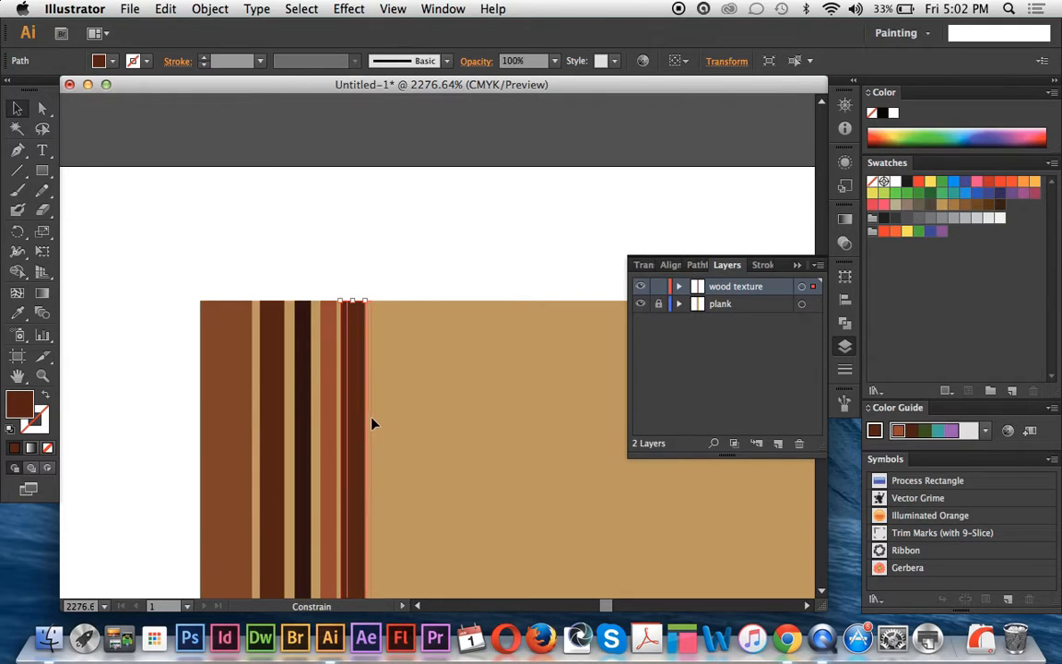
key("super+z")
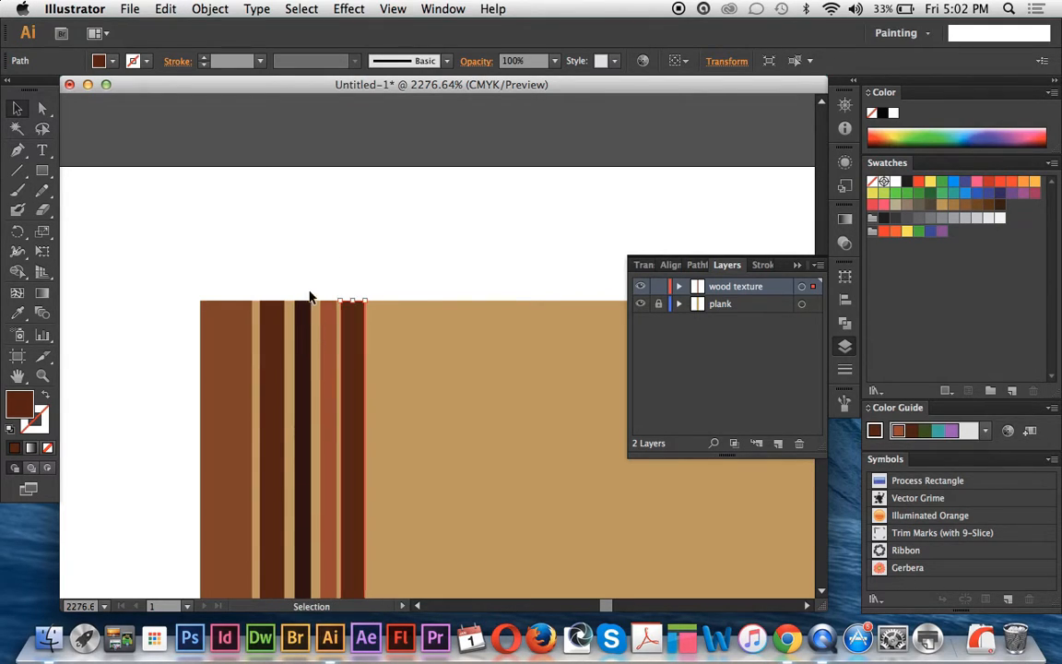
left_click(311, 297)
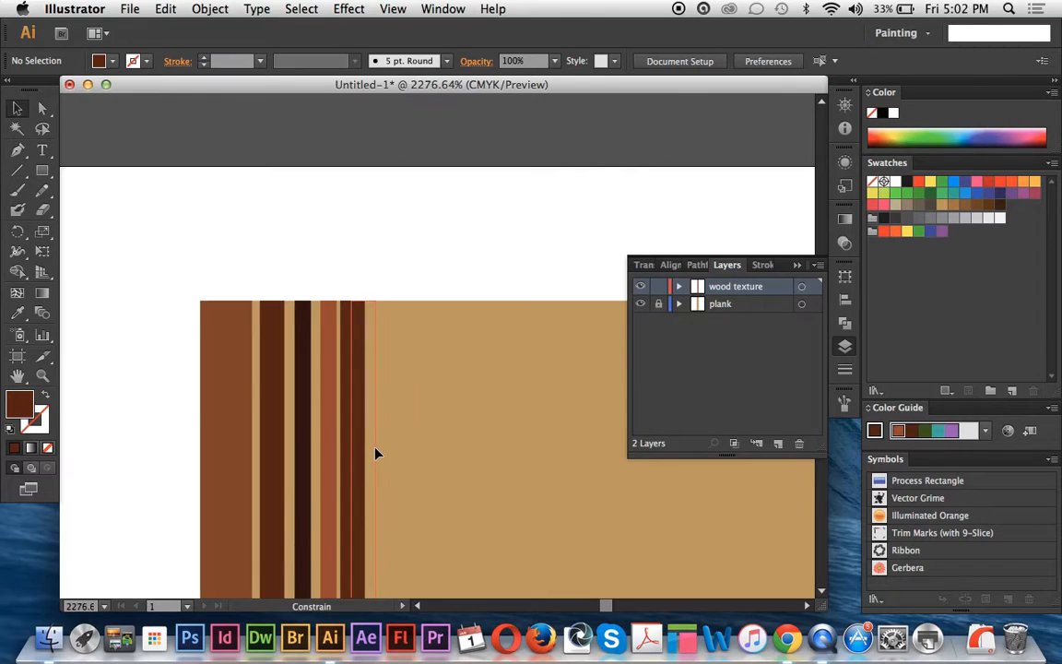
left_click_drag(367, 450, 377, 451)
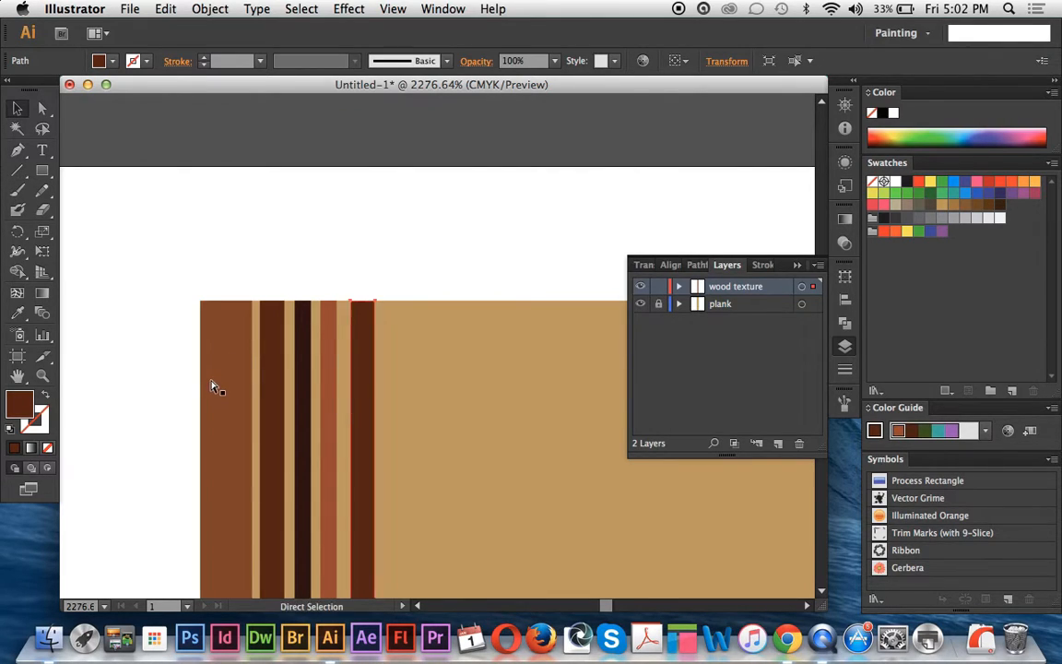
key("super+z")
left_click(150, 244)
key("a")
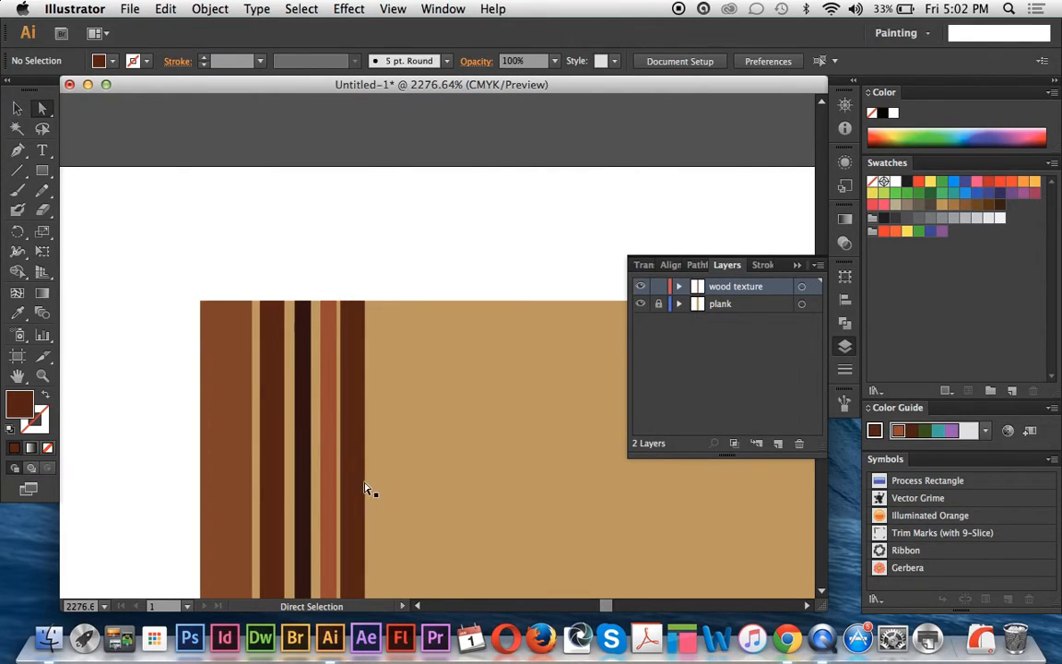
Widen the duplicated dark brown strip to about 0.024 in, fill it with a deeper dark brown, and deselect it
left_click_drag(366, 490, 375, 488)
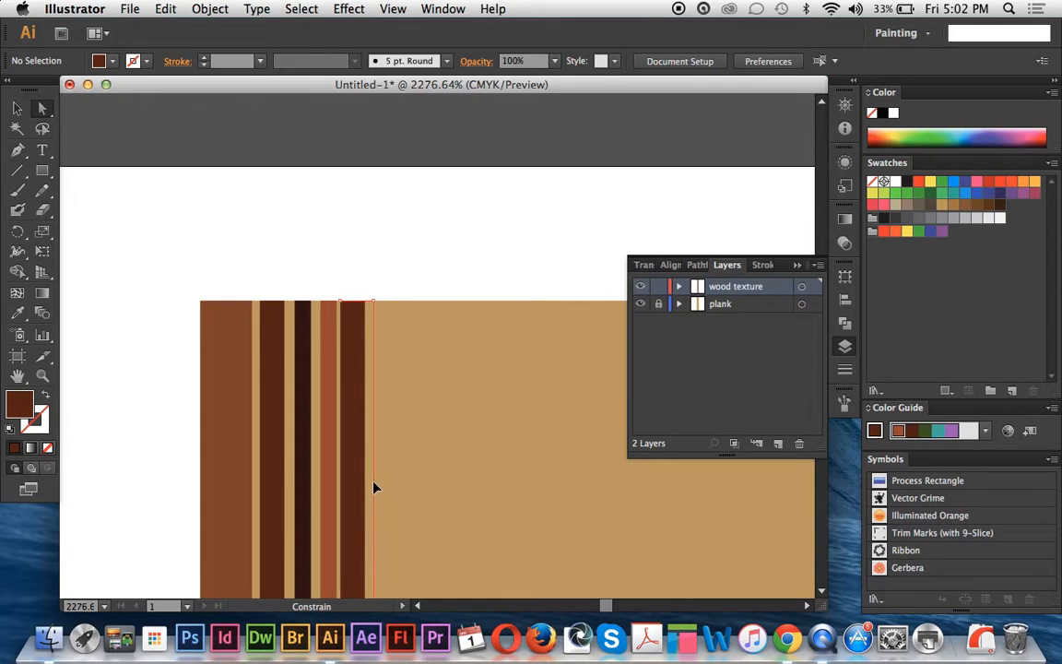
double_click(20, 406)
left_click(632, 345)
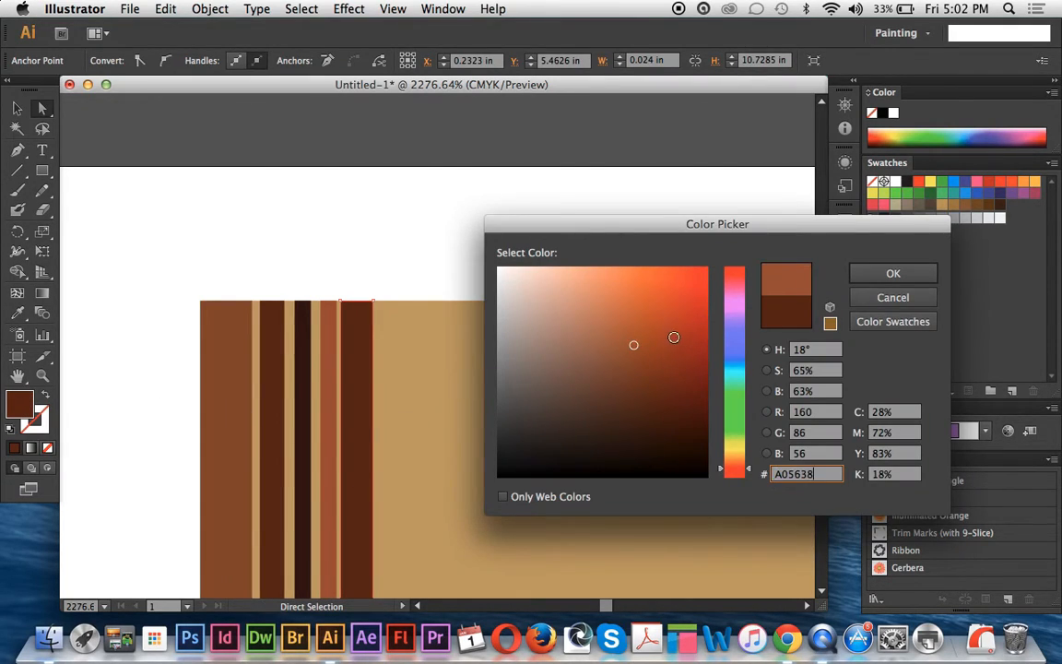
left_click(806, 308)
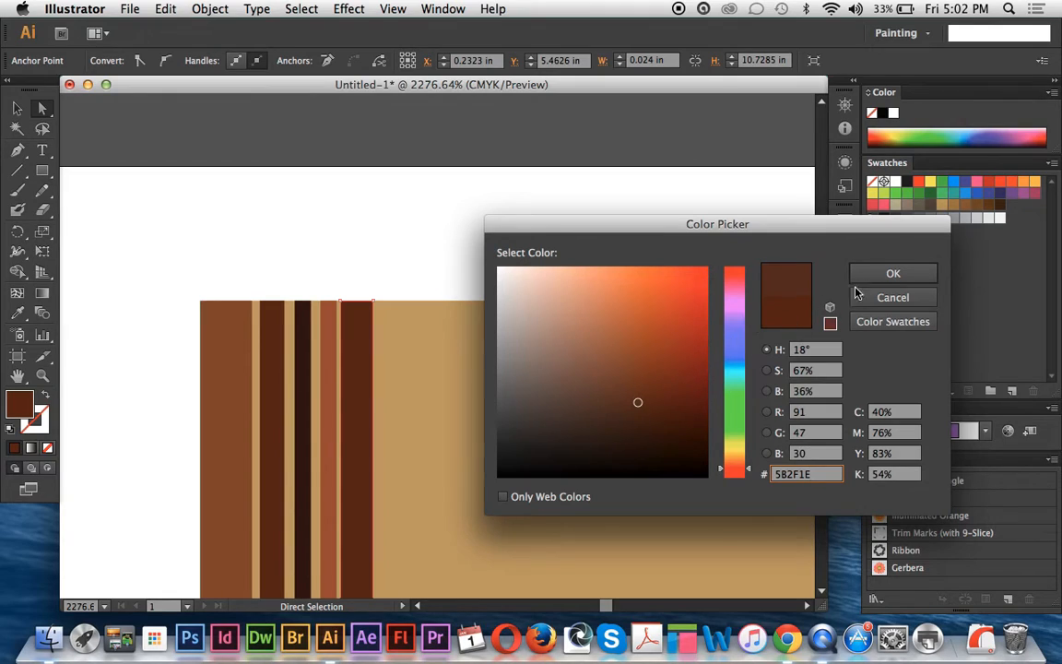
left_click(635, 422)
left_click(892, 273)
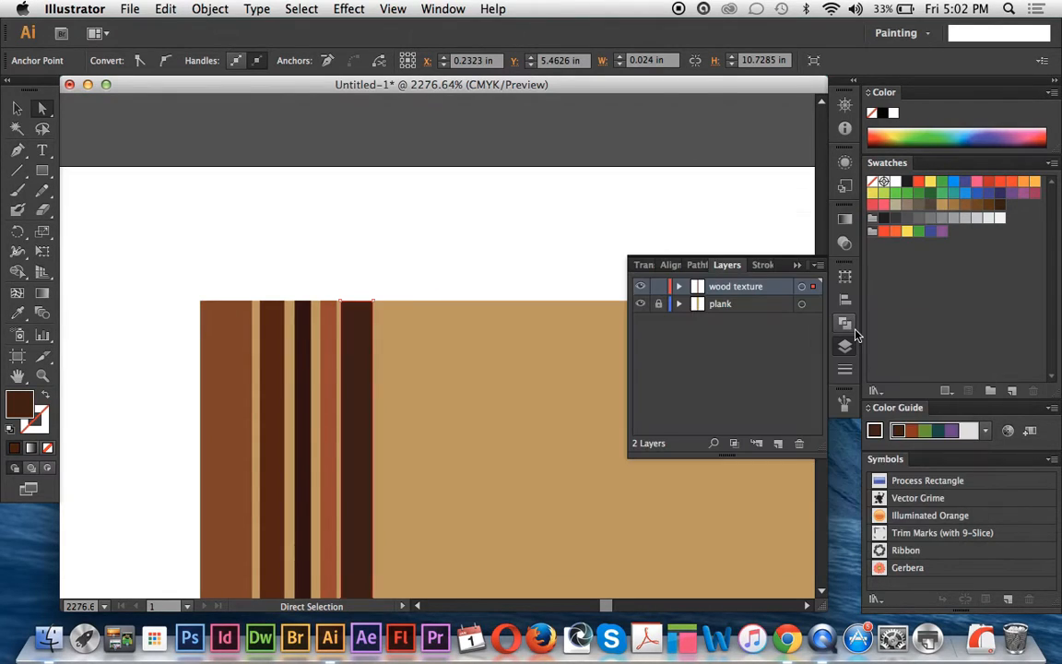
left_click(129, 205)
Duplicate the very dark third strip to the far end of the row and fill the copy with olive brown 704B19
key("alt")
left_click_drag(303, 470, 387, 485)
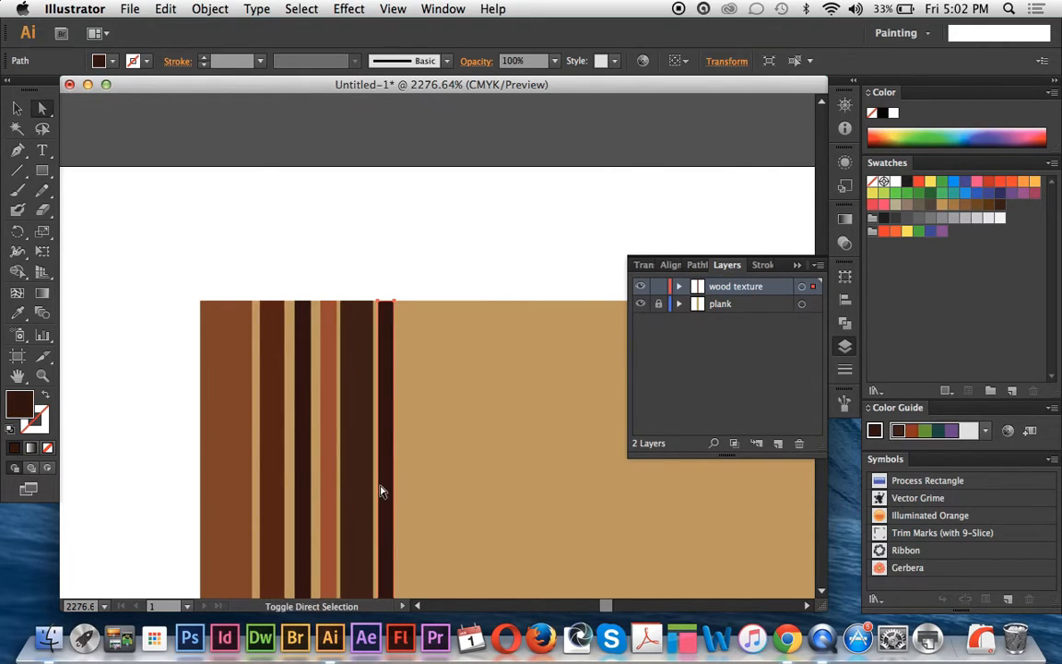
double_click(25, 403)
left_click(606, 387)
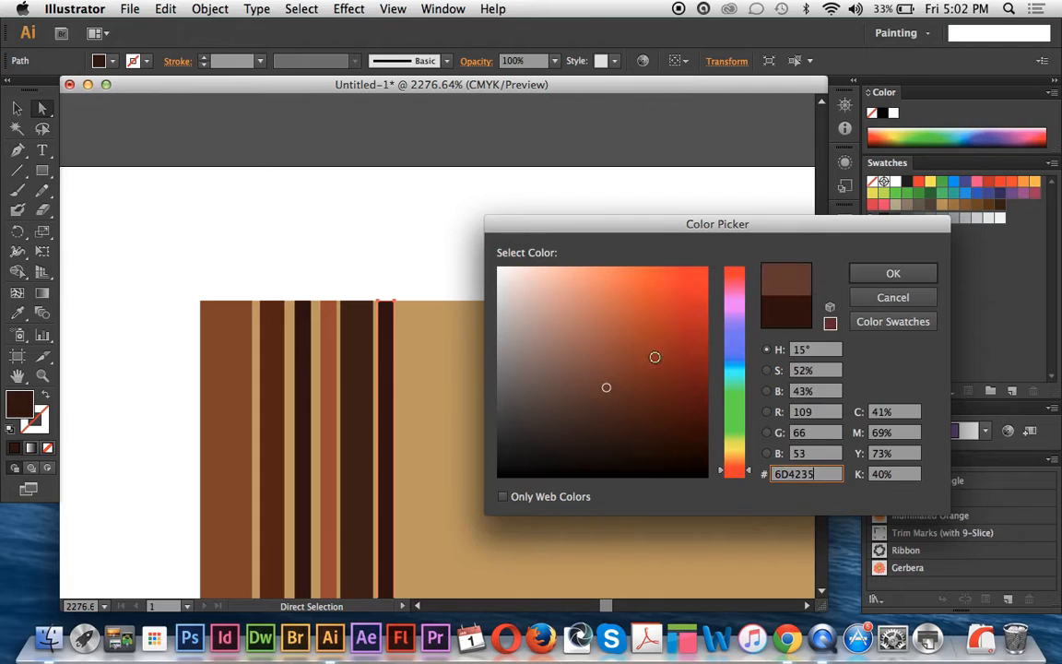
left_click(575, 409)
left_click(735, 447)
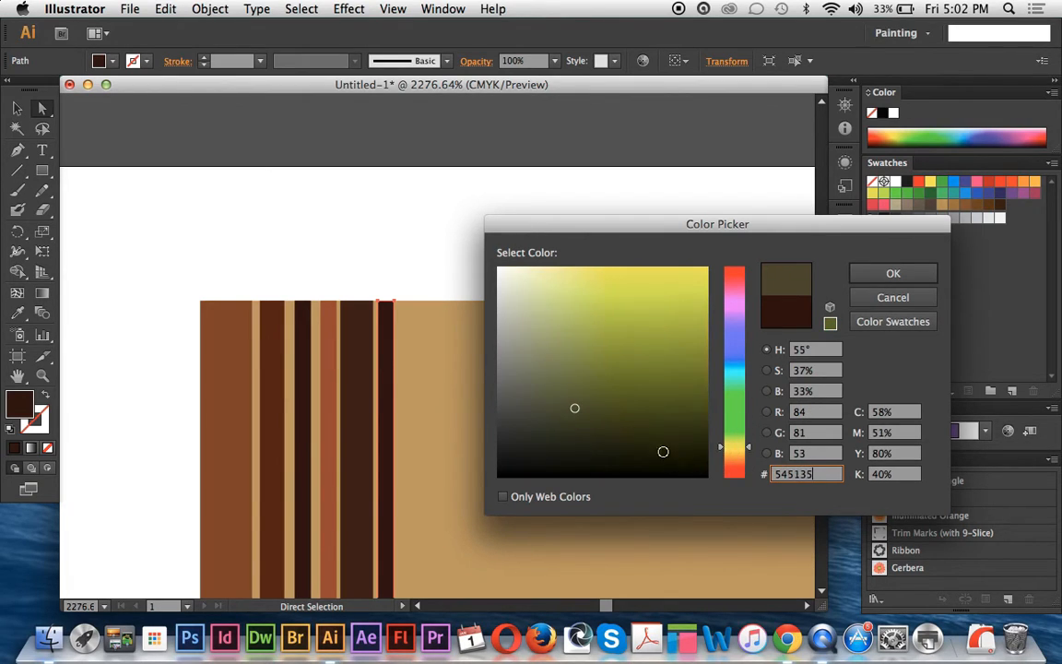
left_click(727, 457)
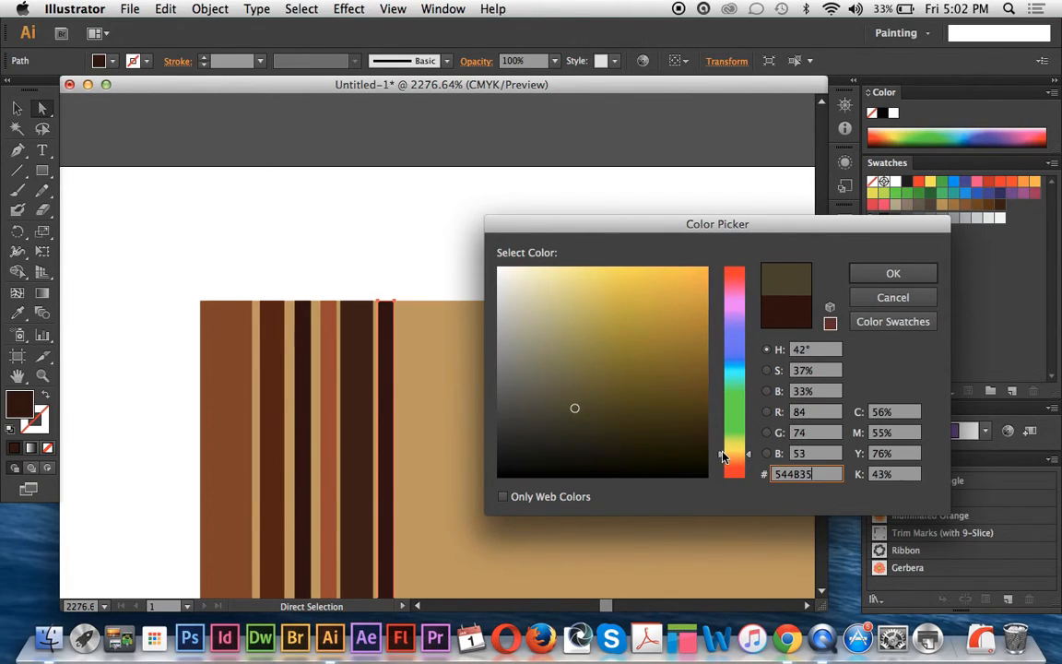
left_click(661, 332)
left_click(657, 358)
left_click(661, 384)
left_click(880, 274)
Duplicate the olive brown strip to its right and widen the copy to about 0.0234 in
left_click(17, 108)
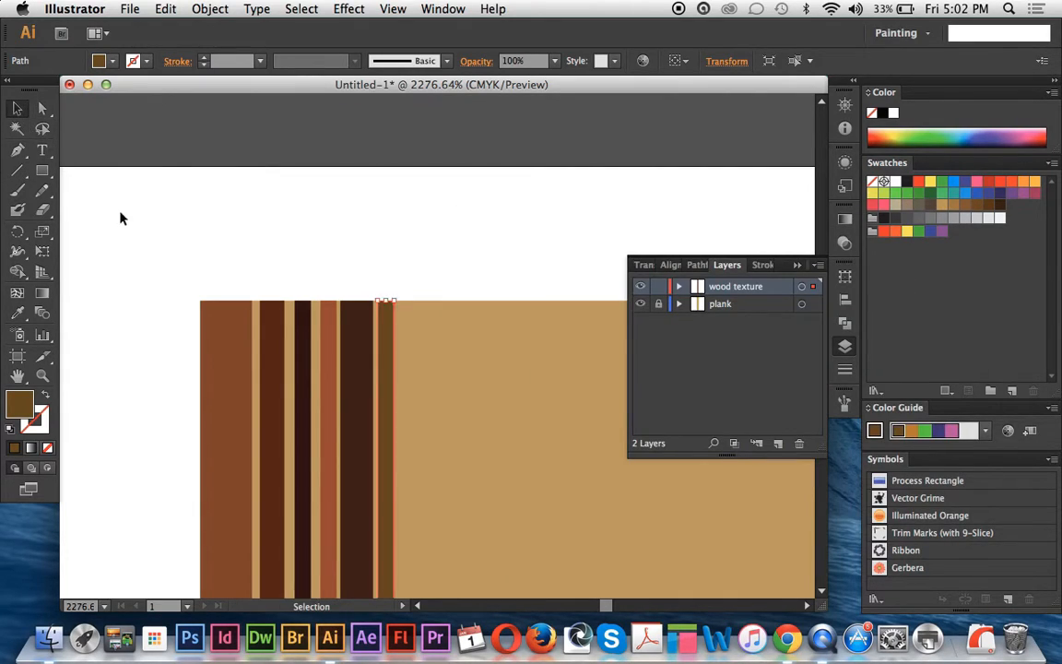
left_click(106, 192)
left_click_drag(388, 477, 412, 486)
left_click(152, 265)
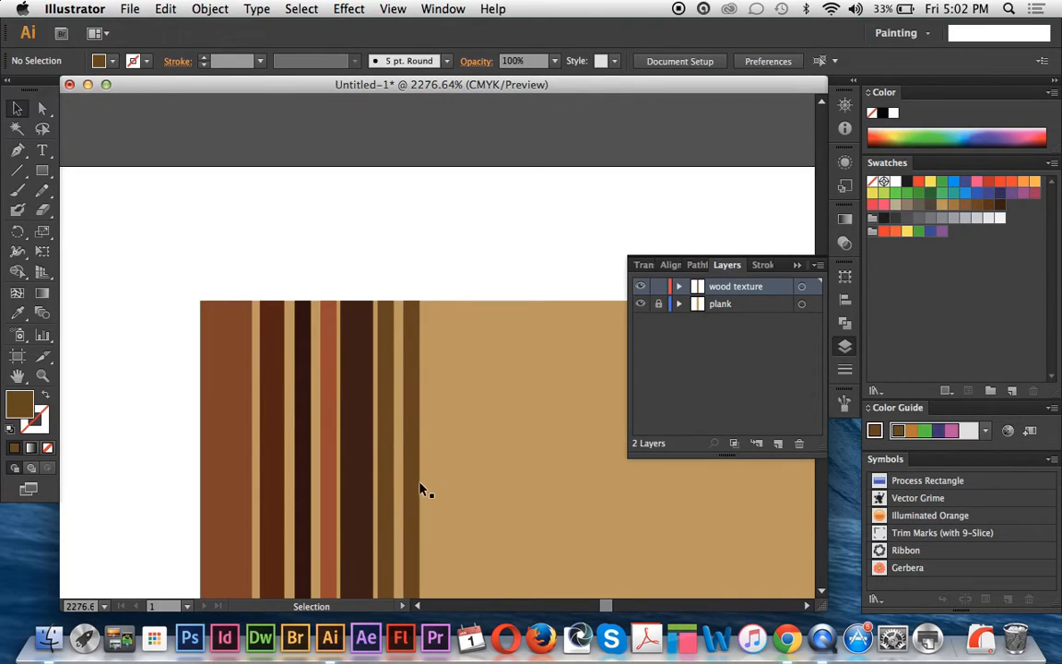
left_click(418, 487)
left_click_drag(419, 491, 423, 485)
left_click(41, 110)
left_click(164, 279)
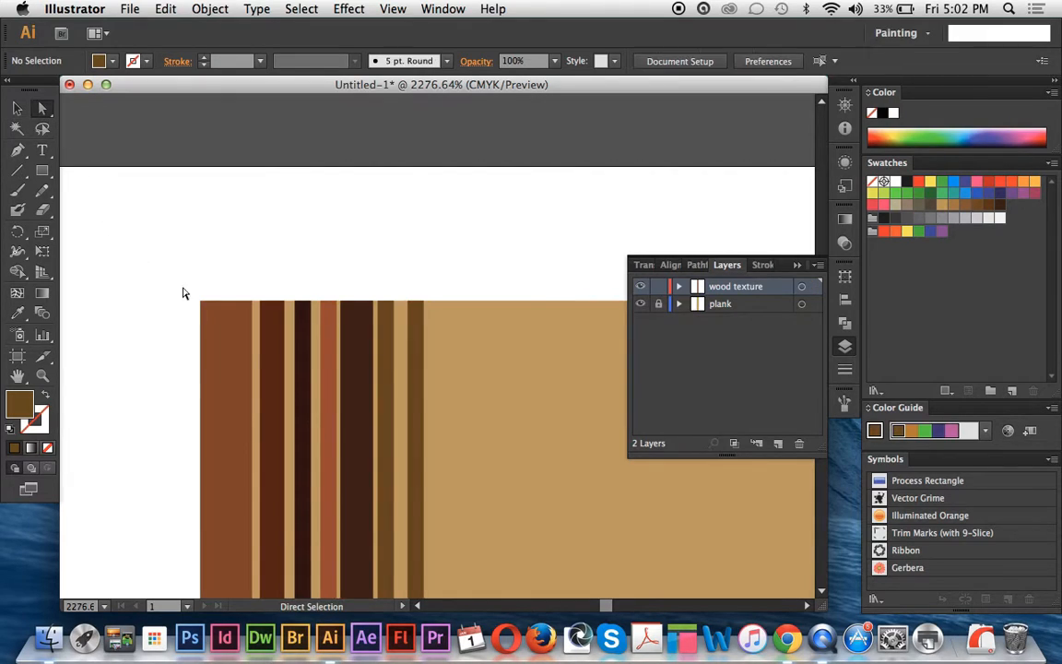
left_click_drag(423, 512, 435, 484)
left_click(386, 252)
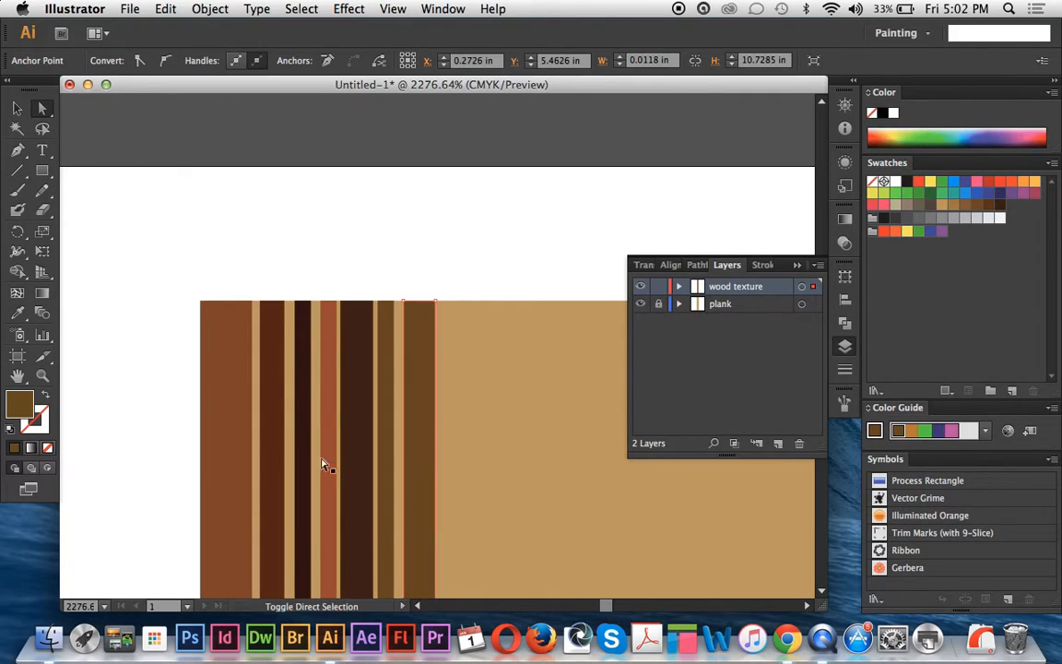
Fill the widened olive copy with a lighter brown of RGB 160, 112, 53 and deselect it
double_click(20, 403)
left_click(637, 345)
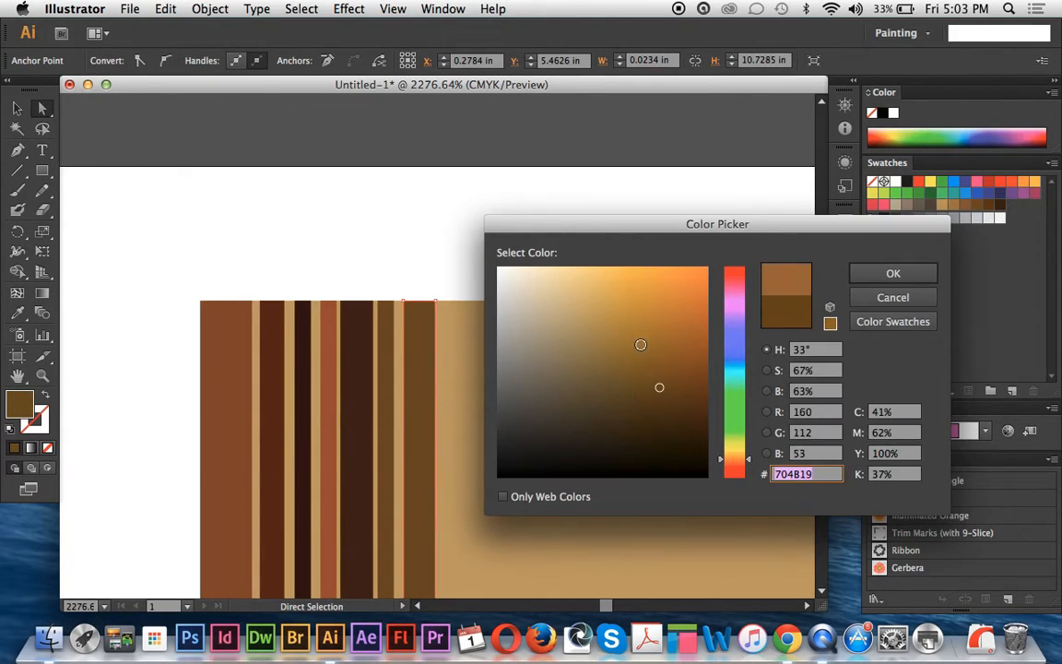
left_click(876, 274)
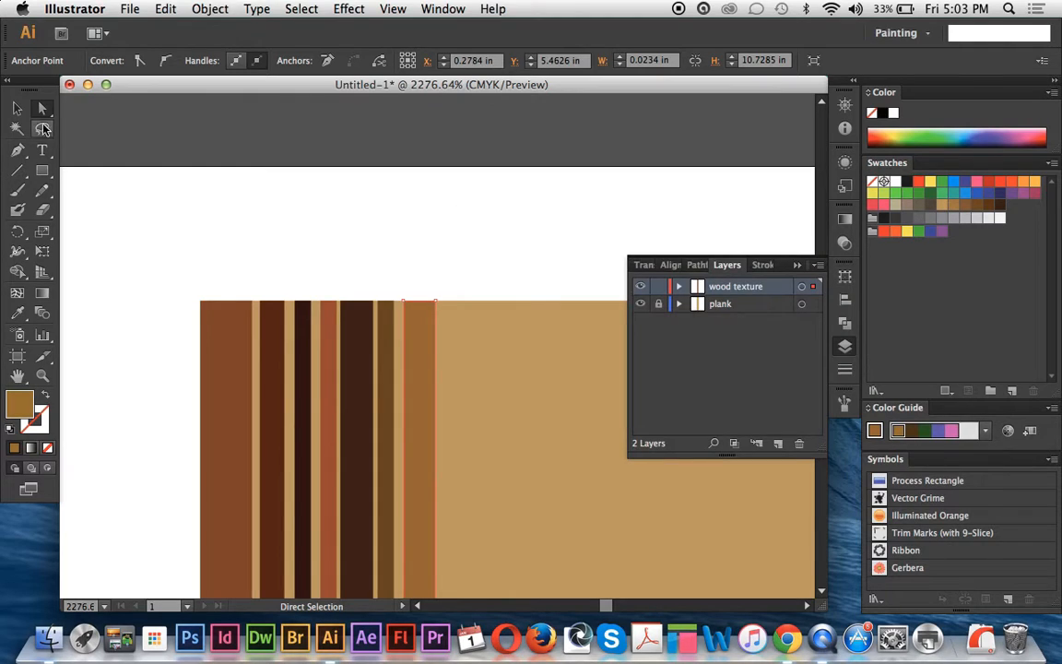
key("super+shift+a")
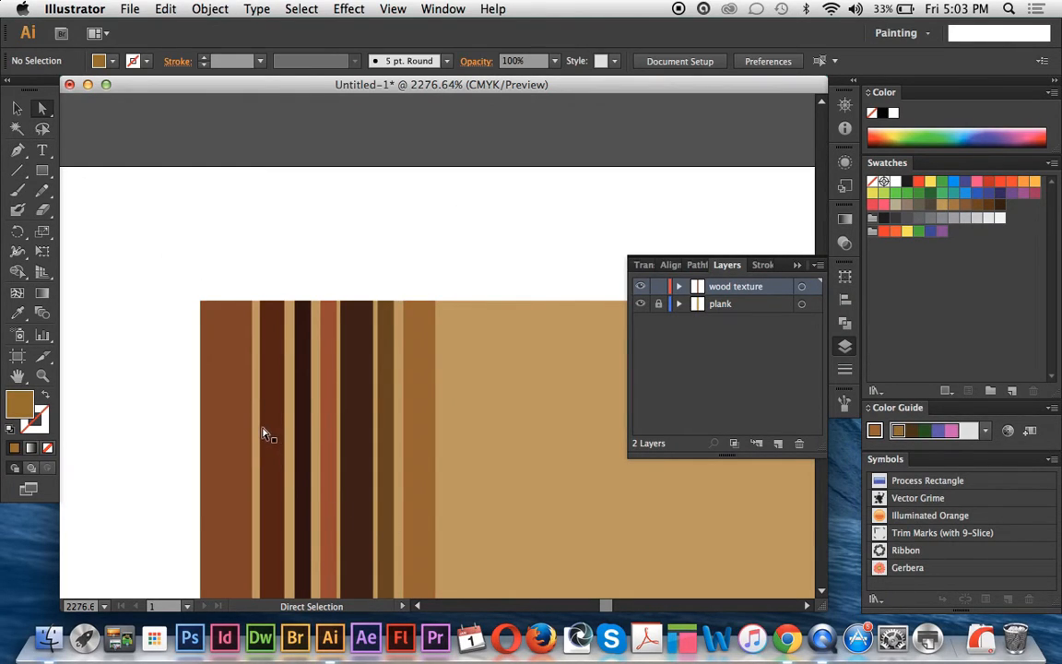
Select all the wood-grain strips and duplicate the whole set directly to the right of the originals
key("super+0")
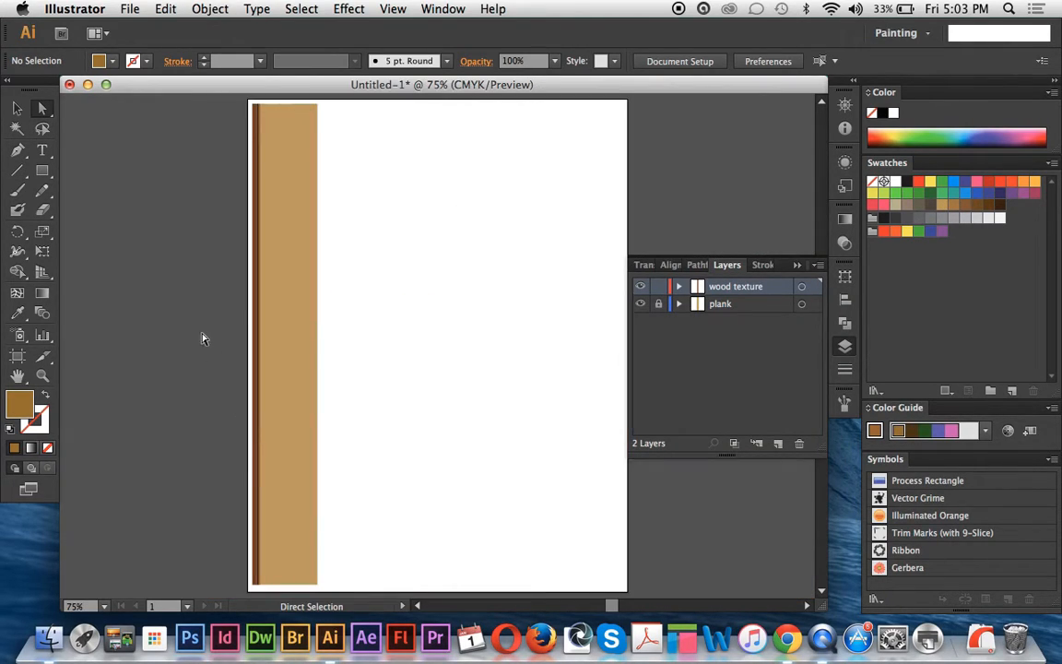
left_click(40, 377)
left_click_drag(242, 95, 340, 153)
key("v")
key("super+a")
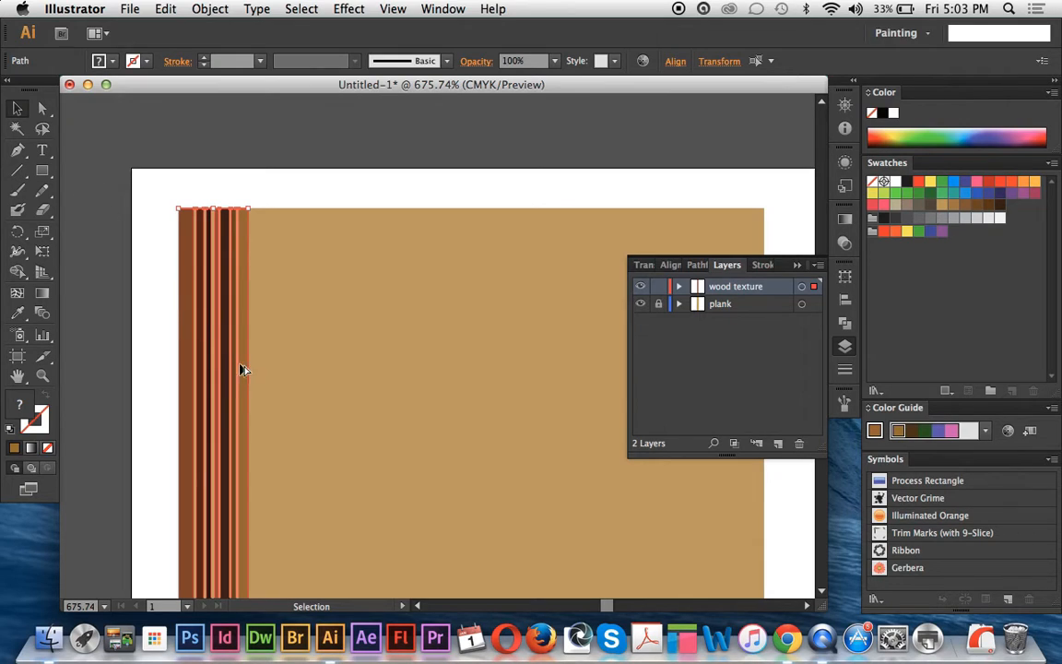
left_click_drag(242, 363, 314, 395)
Duplicate a light brown strip and a reddish brown strip individually to the right end of the pattern
left_click(41, 108)
left_click(157, 277)
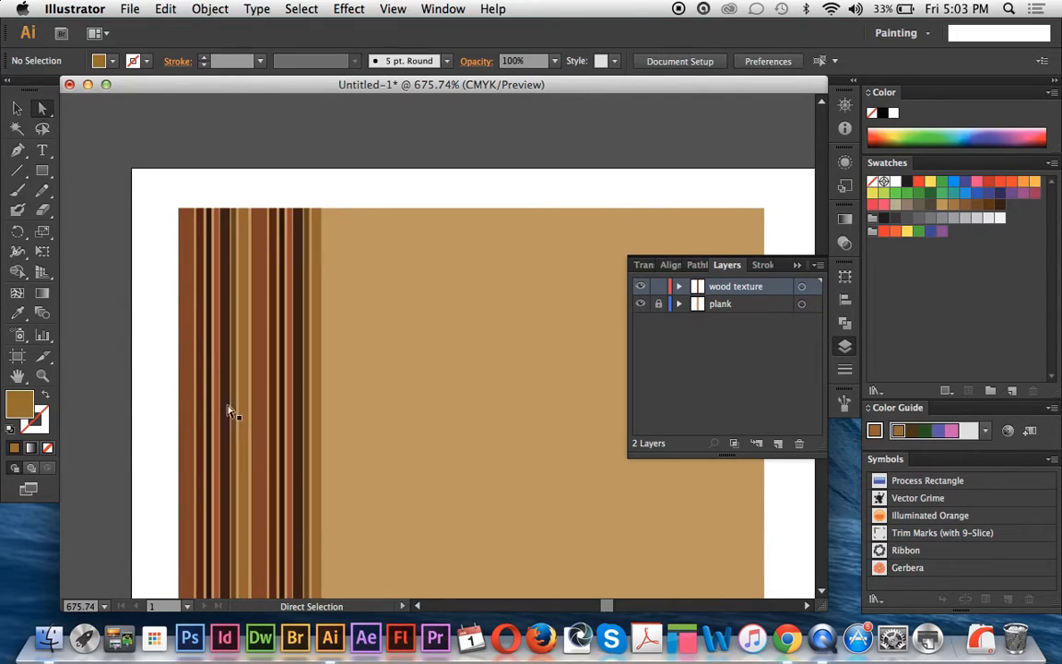
left_click_drag(242, 477, 328, 491)
left_click_drag(228, 250, 341, 363)
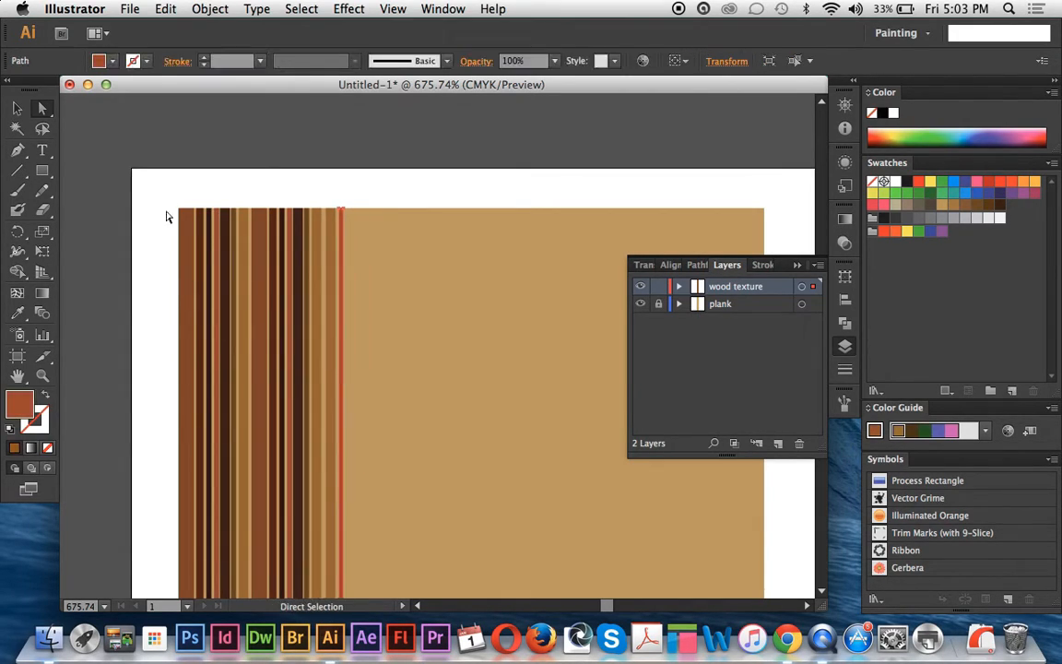
Select groups of strips from the plank's left part and duplicate them beyond the reddish brown end strip
left_click_drag(183, 175, 301, 399)
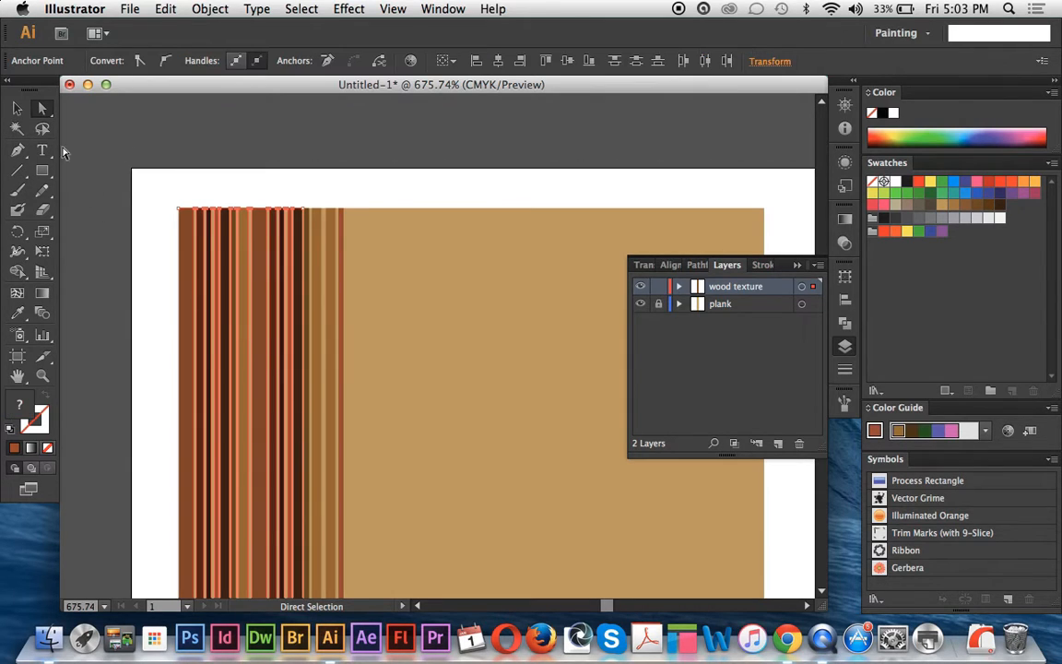
left_click(18, 109)
left_click(135, 149)
left_click(231, 339)
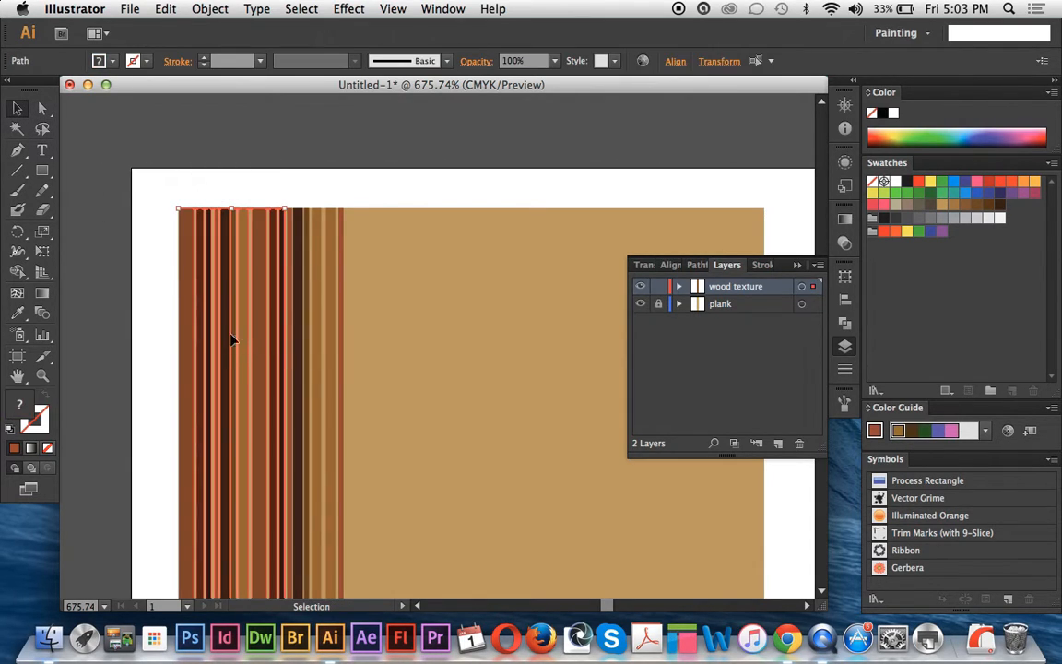
left_click_drag(223, 345, 379, 368)
left_click_drag(257, 317, 458, 350)
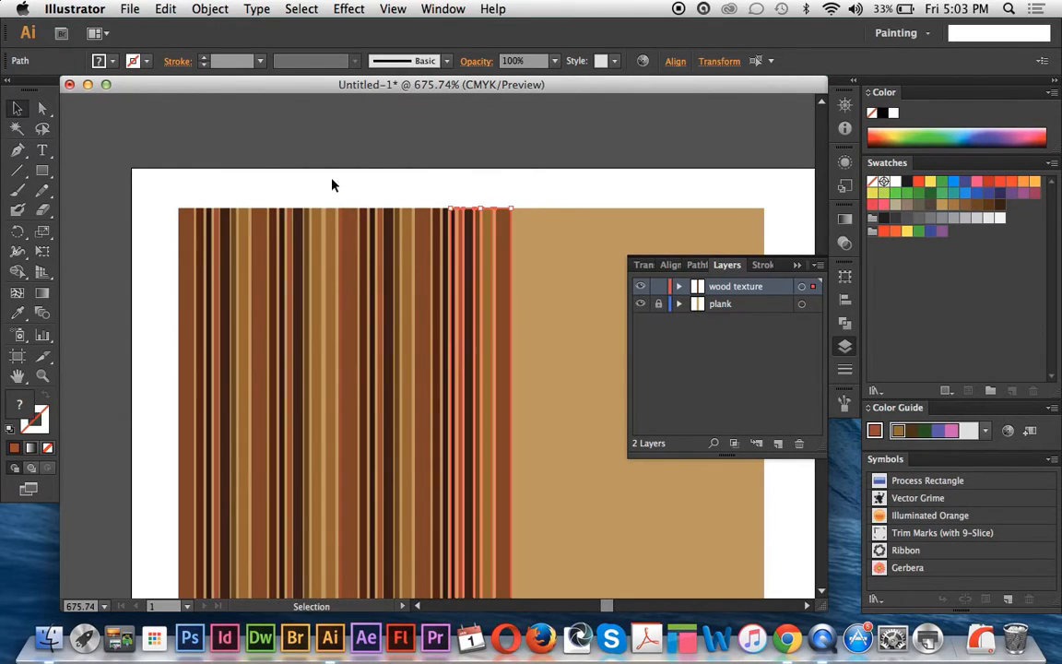
Duplicate further strips from the middle of the pattern onto the bare tan area at its right end
left_click_drag(376, 316, 533, 353)
left_click(357, 316)
left_click_drag(349, 320, 585, 356)
Duplicate the middle group of strips over the plank's remaining tan area, and copy a thin reddish strip into the seam
left_click_drag(318, 156, 428, 362)
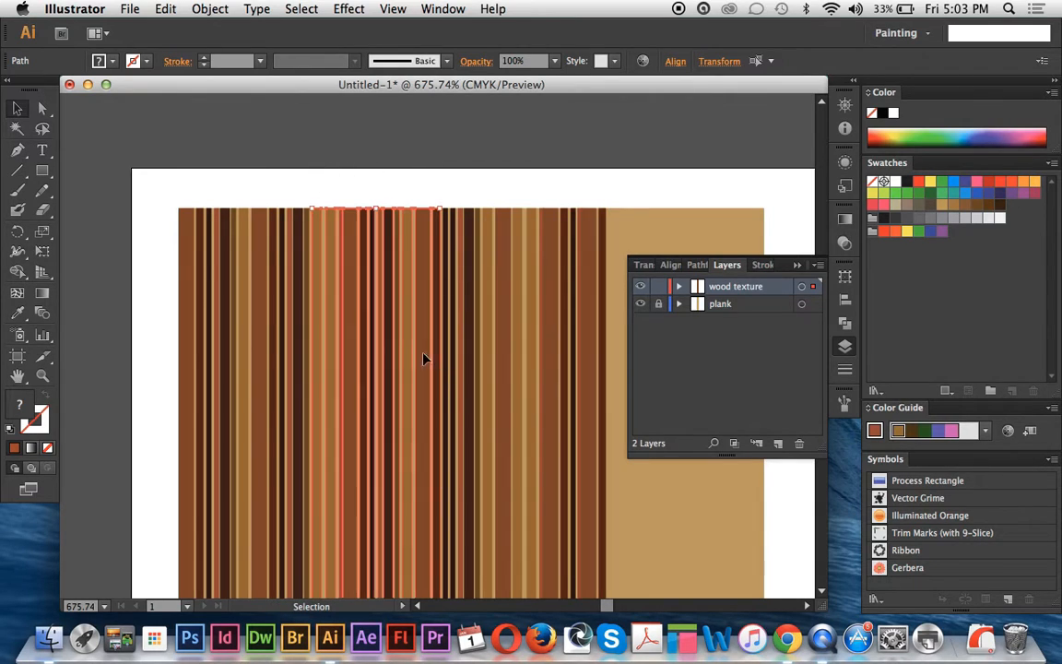
left_click_drag(345, 381, 633, 459)
left_click(797, 266)
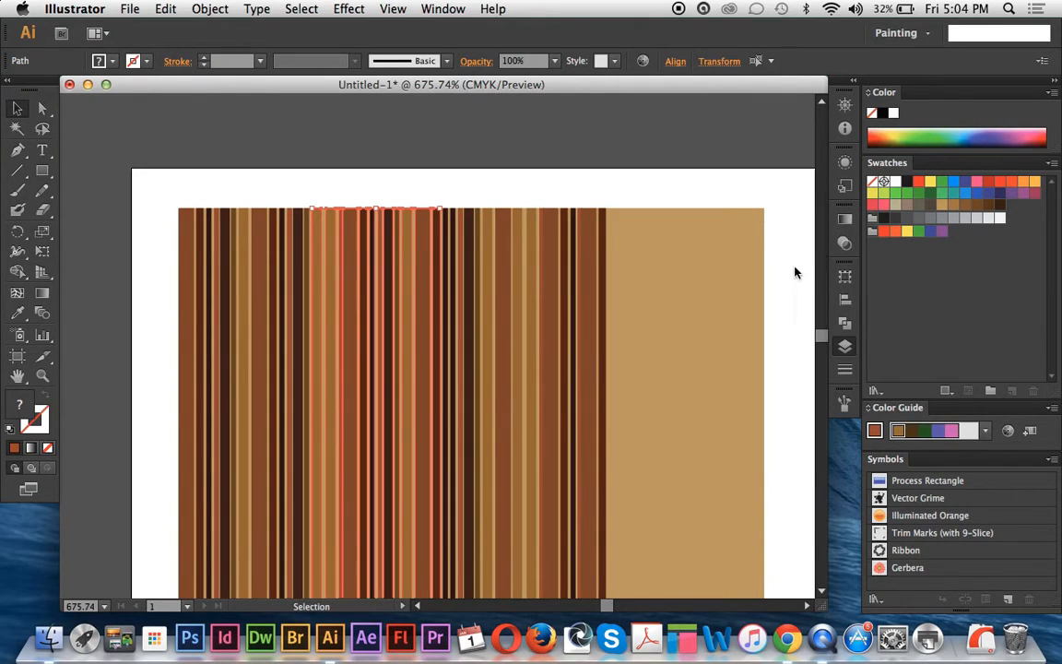
left_click_drag(373, 404, 659, 450)
key("super+shift+a")
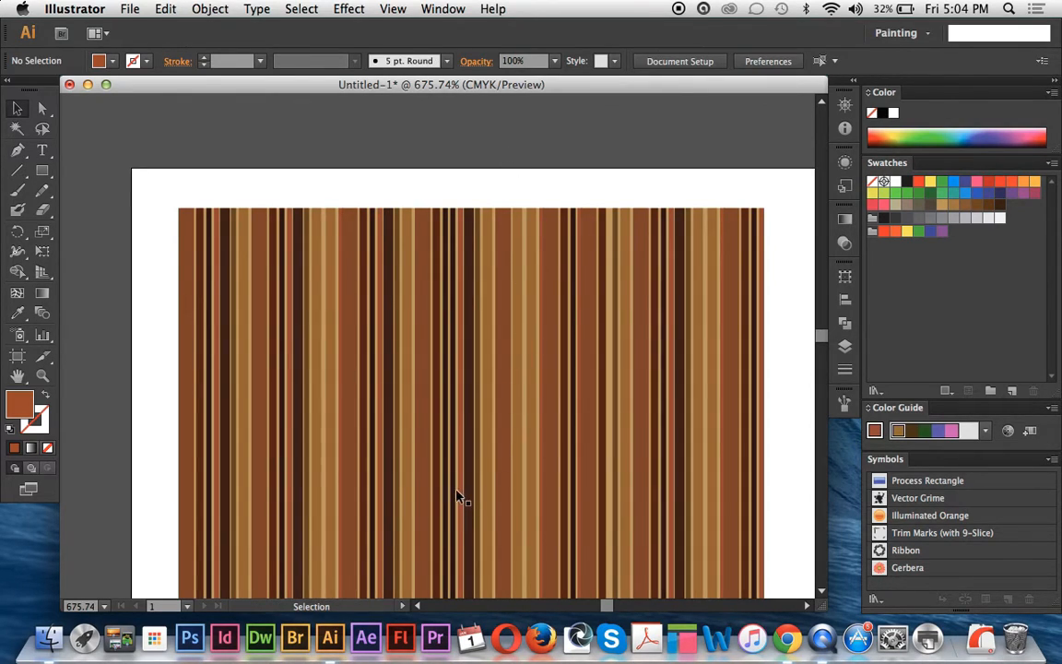
left_click_drag(461, 498, 609, 497)
key("super+shift+a")
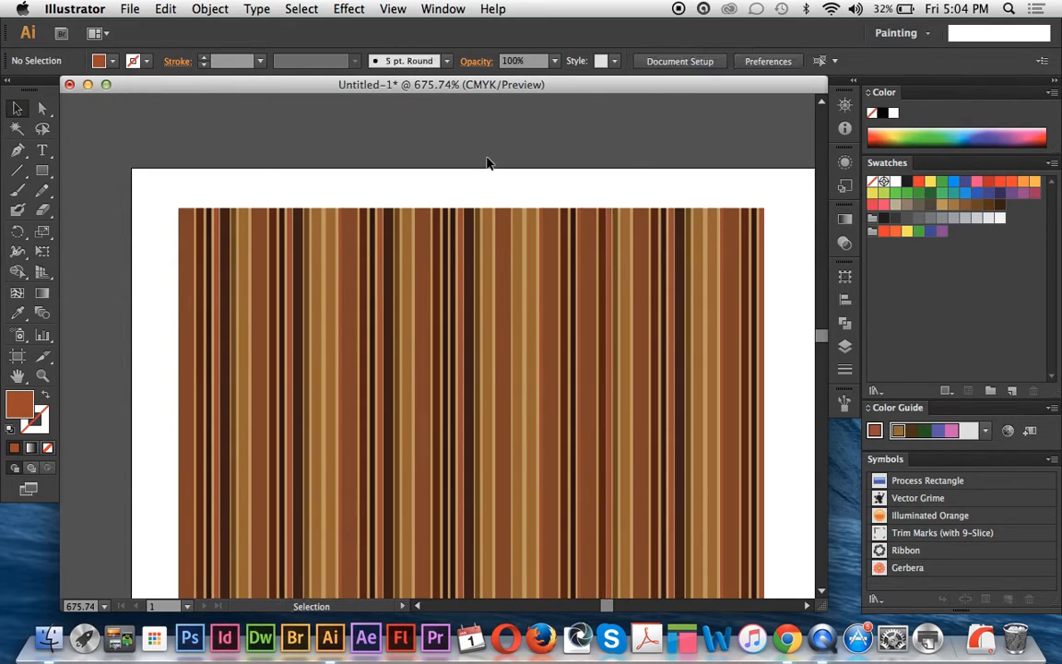
Switch to the Pucker tool for distorting the wood-grain strips near the top of the plank
key("super+0")
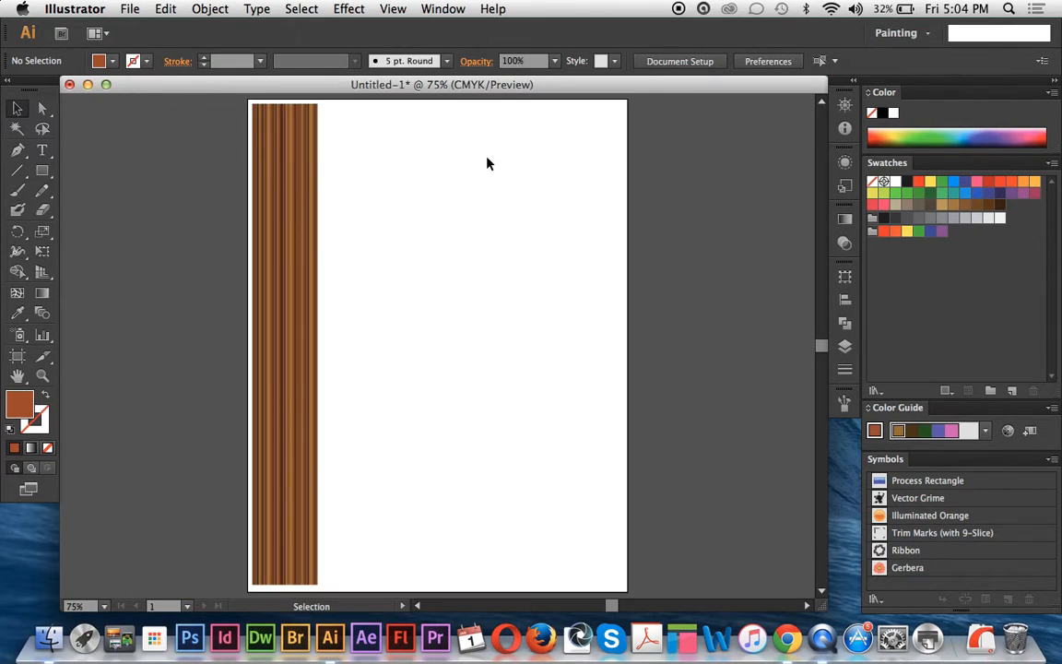
left_click(42, 376)
left_click_drag(227, 103, 421, 208)
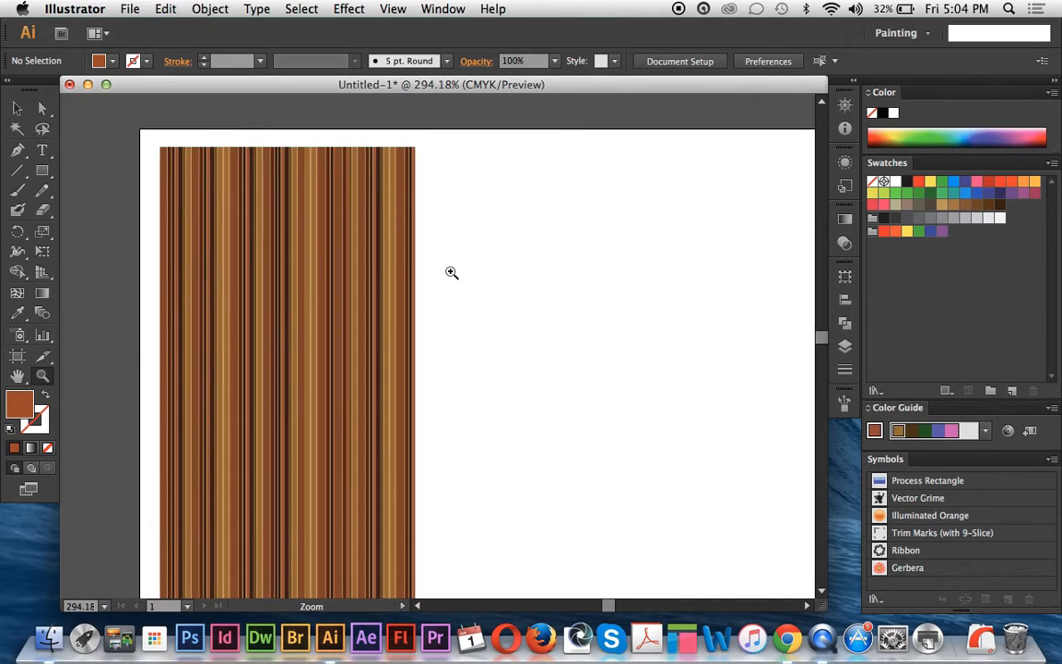
left_click(17, 232)
left_click(18, 251)
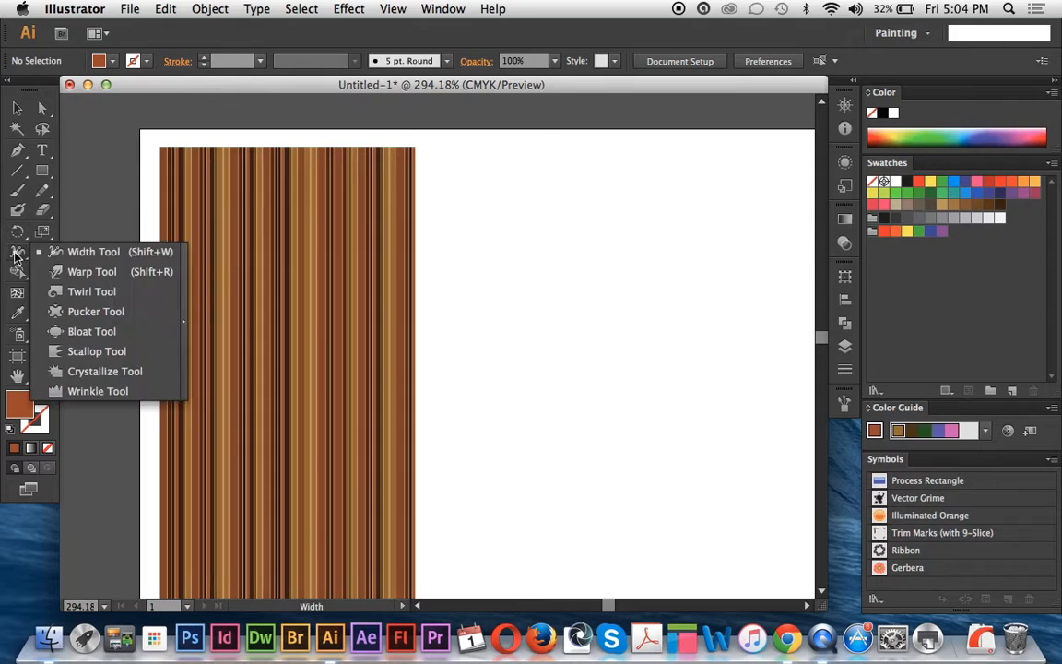
left_click(63, 314)
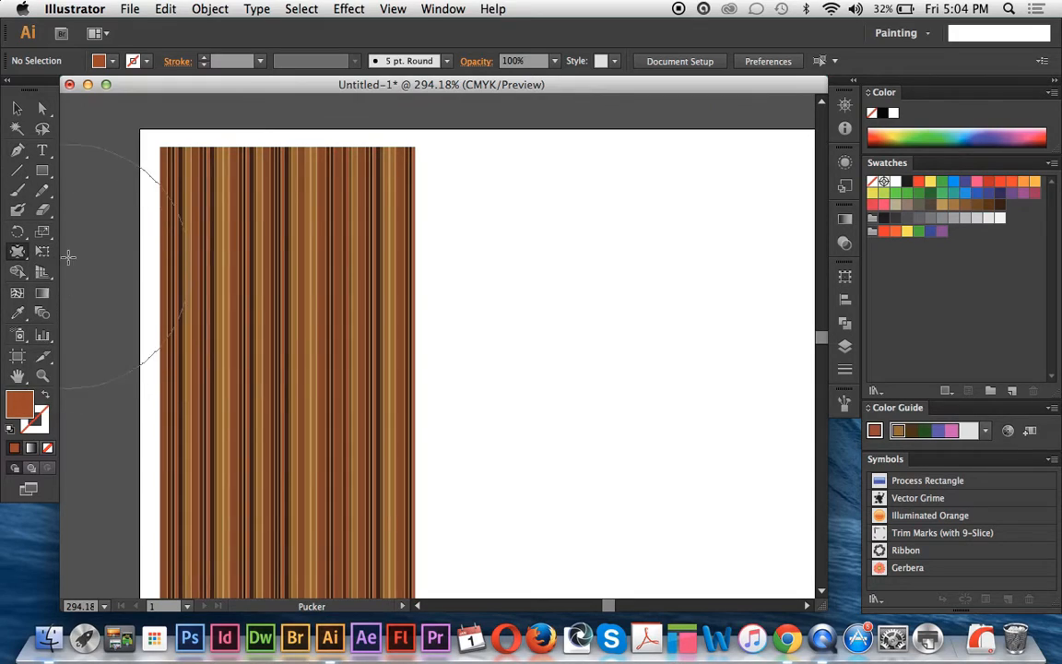
key("super")
key("super+plus")
key("super+plus")
key("super+plus")
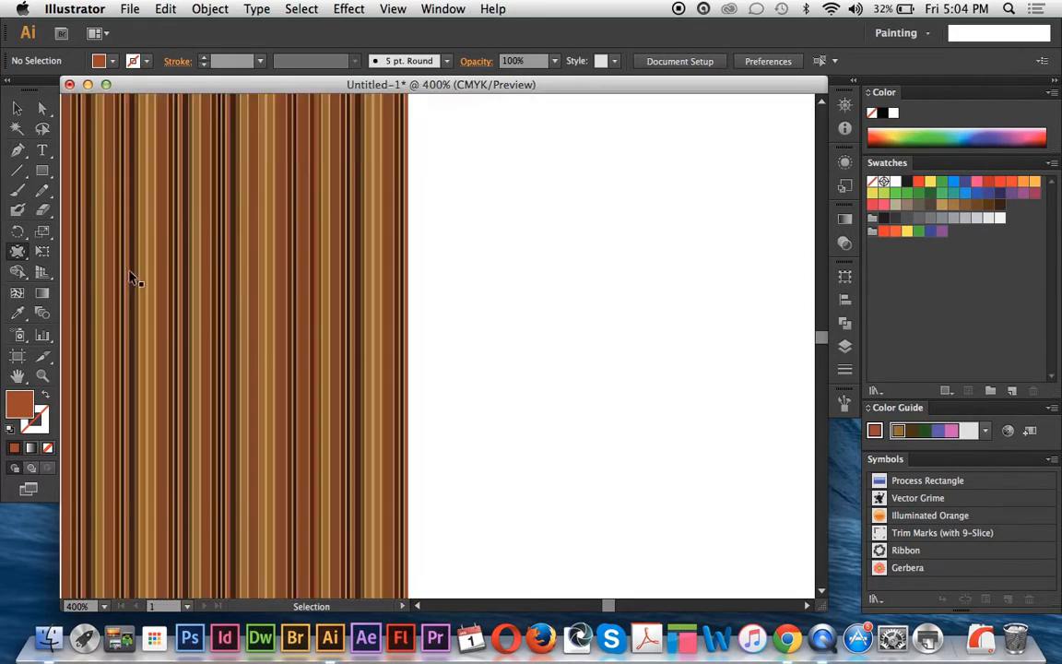
key("space")
left_click_drag(166, 209, 423, 391)
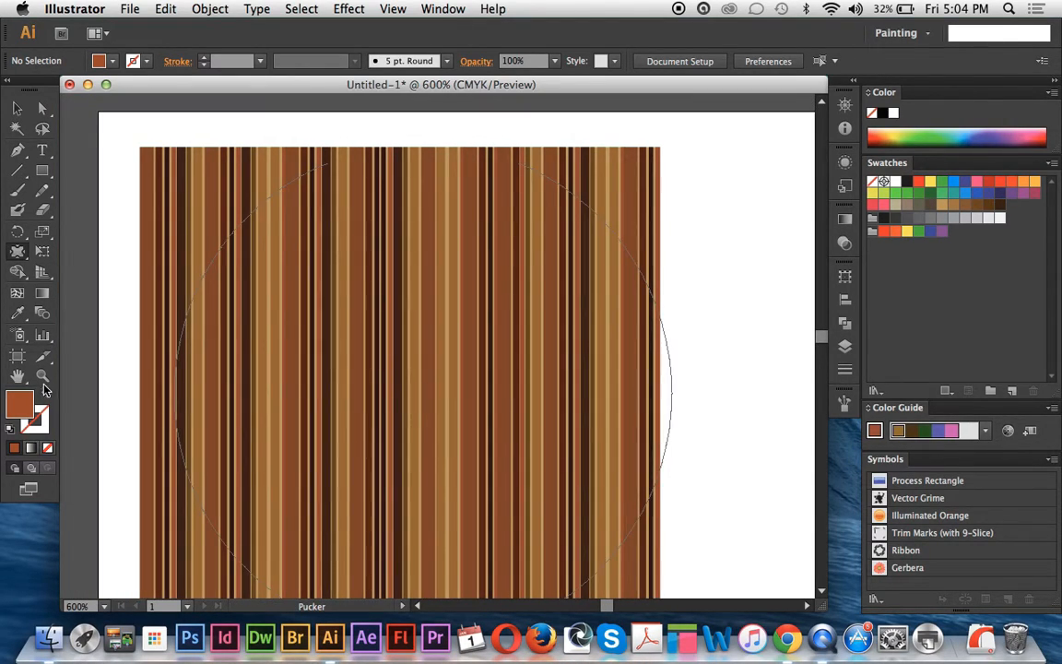
Set the Pucker brush width and height to 30 pt (0.42 in) each and choose a preset intensity
double_click(17, 251)
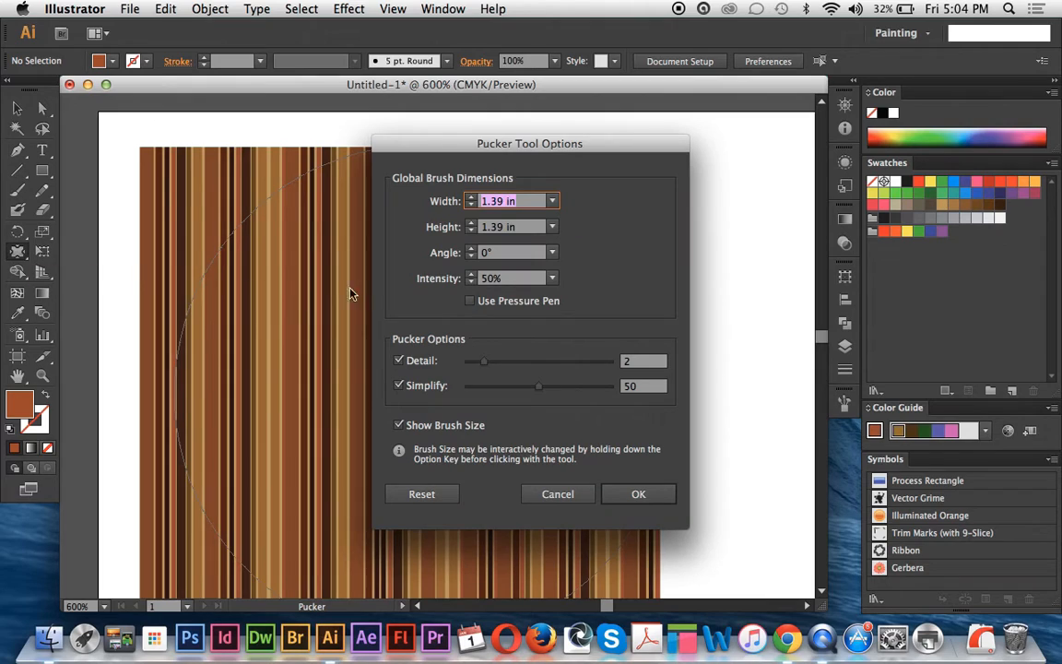
left_click(551, 201)
left_click(569, 273)
left_click(551, 227)
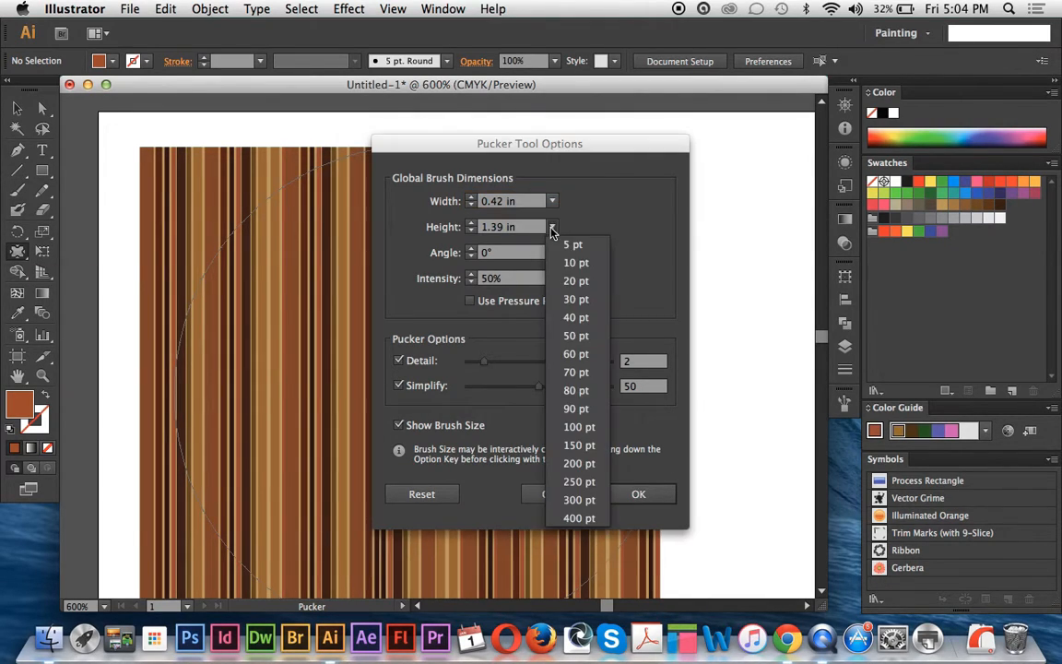
left_click(575, 299)
left_click(550, 283)
left_click(566, 315)
left_click(609, 493)
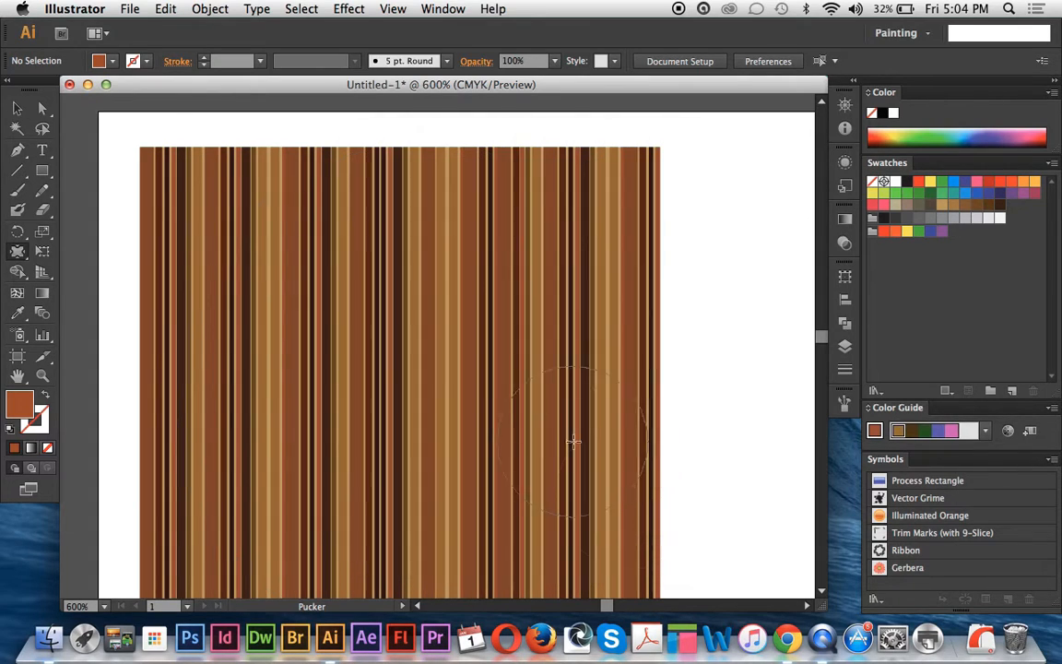
Undo a trial pucker stroke on the upper-left strips, and lower the Pucker brush intensity to 1%
left_click_drag(221, 221, 222, 263)
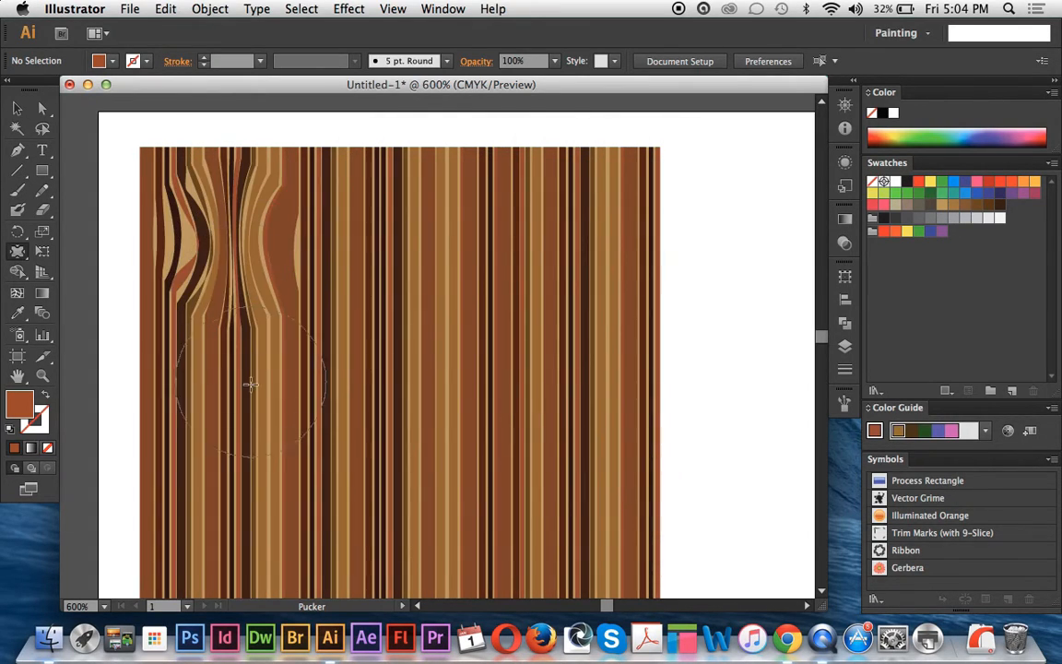
key("super+z")
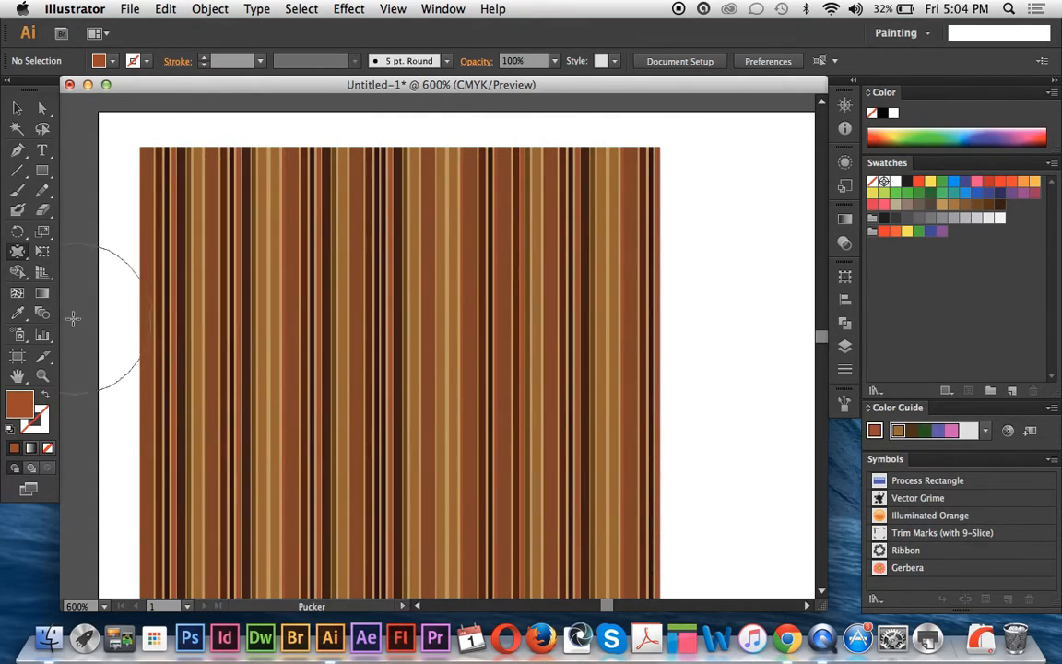
double_click(20, 252)
left_click(552, 278)
left_click(562, 299)
left_click(636, 495)
left_click_drag(232, 228, 237, 304)
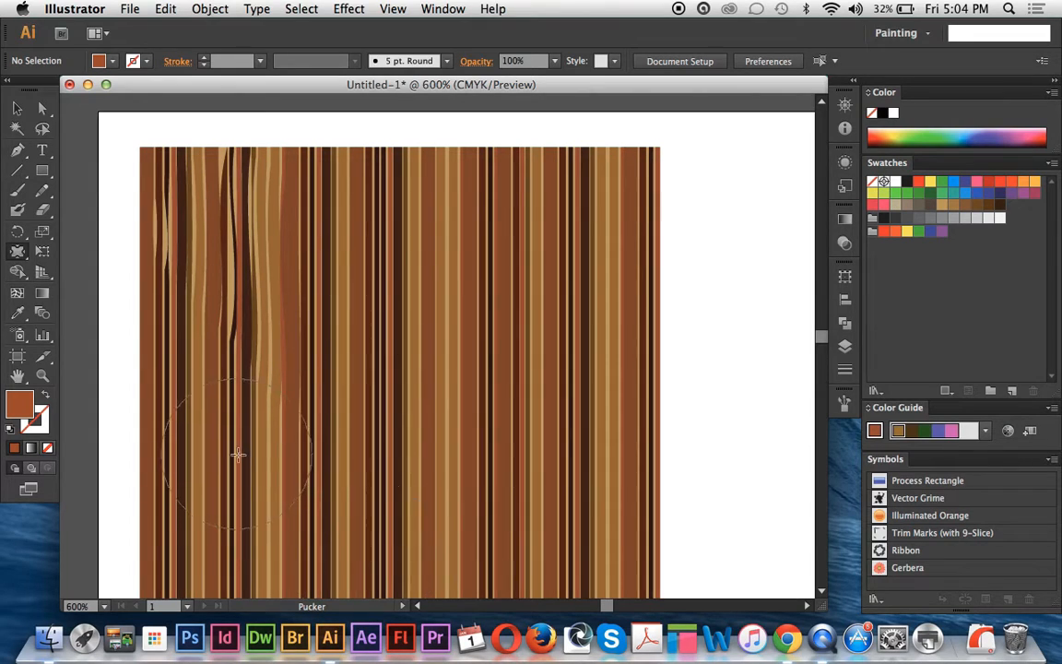
key("super+z")
key("super+z")
key("super+z")
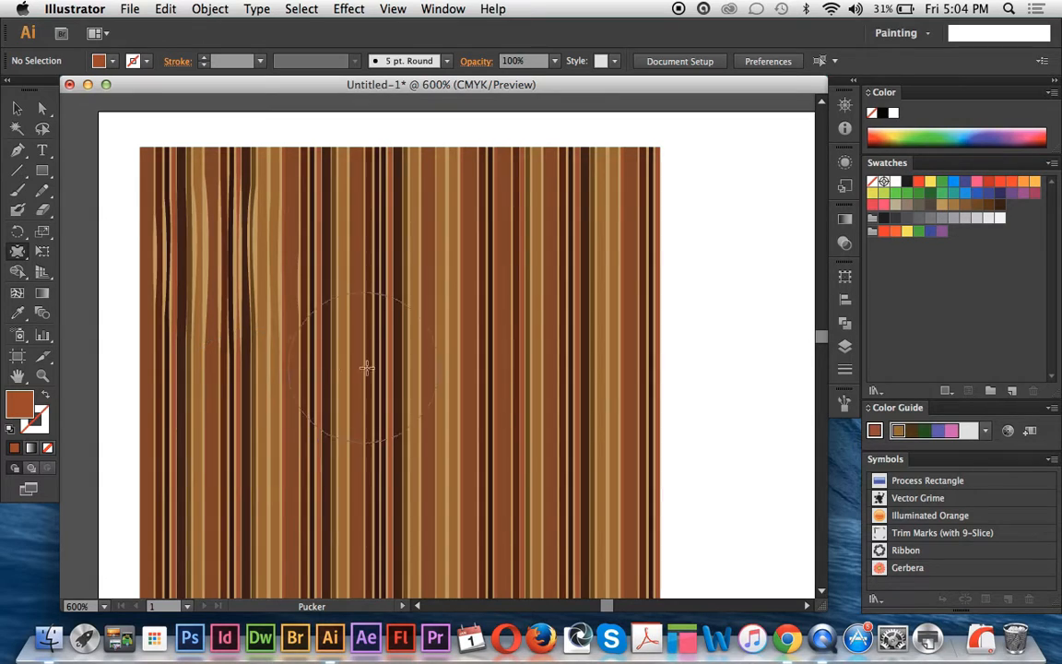
Pucker the wood-grain strips at scattered spots across the upper part of the plank
left_click_drag(362, 367, 362, 437)
mouse_move(511, 294)
left_mouse_down()
mouse_move(529, 401)
mouse_move(471, 443)
mouse_move(465, 550)
left_mouse_up()
left_click_drag(399, 508, 412, 291)
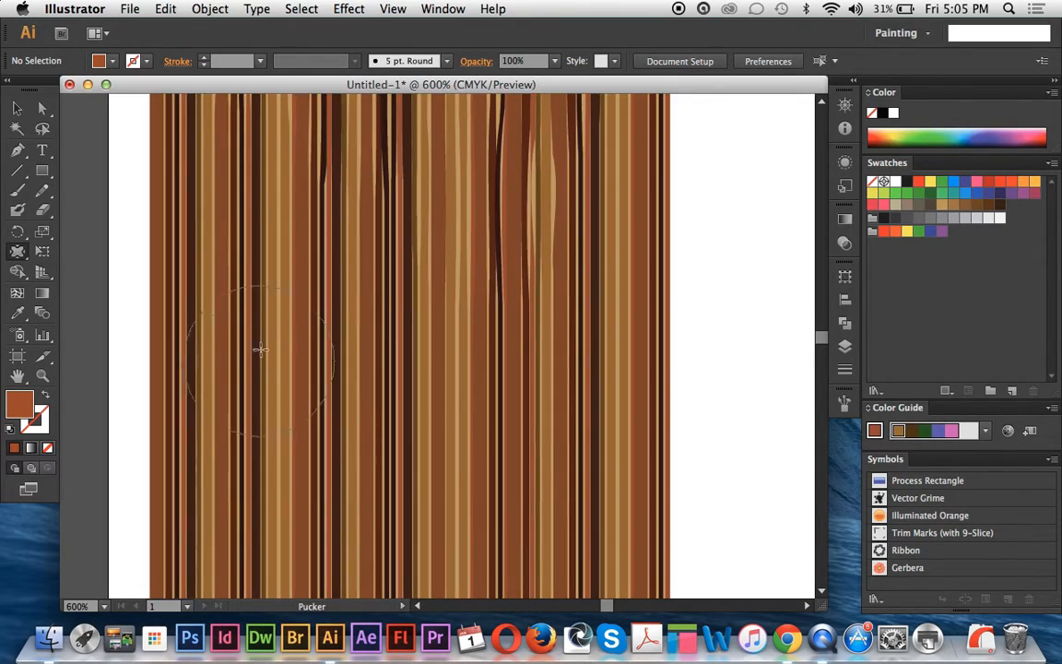
mouse_move(405, 442)
left_mouse_down()
mouse_move(376, 223)
mouse_move(408, 516)
mouse_move(375, 212)
left_mouse_up()
left_click_drag(452, 175, 457, 369)
mouse_move(339, 510)
left_mouse_down()
mouse_move(319, 273)
mouse_move(302, 491)
left_mouse_up()
mouse_move(402, 510)
left_mouse_down()
mouse_move(379, 280)
mouse_move(355, 452)
left_mouse_up()
left_click_drag(308, 502, 286, 304)
left_click_drag(205, 299, 224, 489)
left_click_drag(335, 477, 336, 262)
left_click_drag(481, 284, 486, 434)
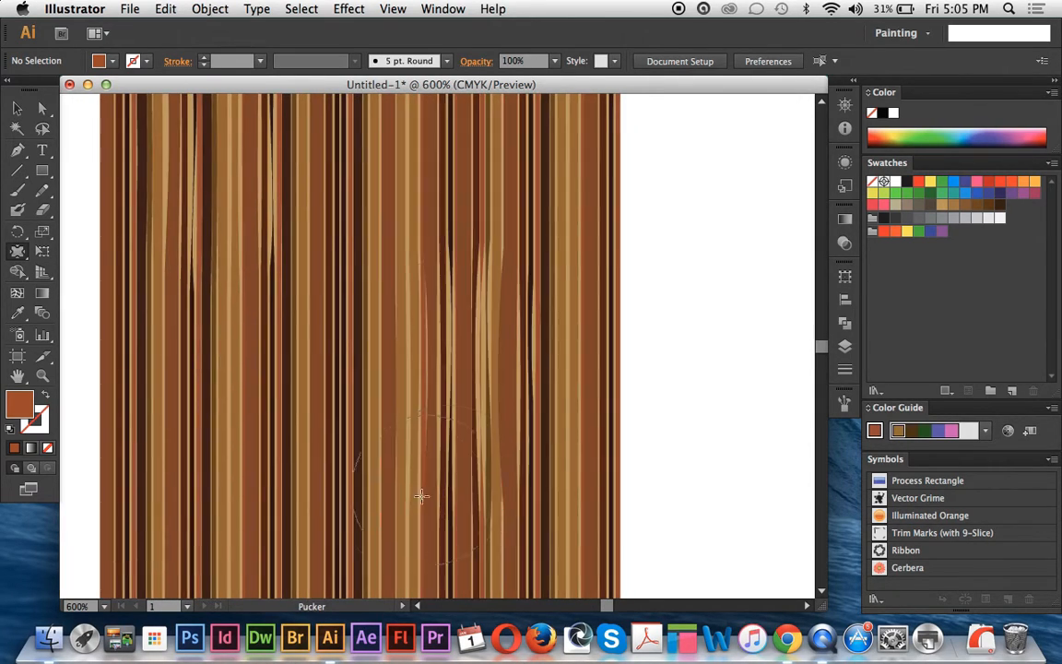
Continue puckering strips farther down the plank, alternating between its left, centre and right areas
left_click_drag(355, 379, 346, 175)
left_click_drag(289, 427, 289, 453)
mouse_move(409, 339)
left_mouse_down()
mouse_move(403, 486)
mouse_move(417, 211)
left_mouse_up()
left_click_drag(463, 464, 463, 472)
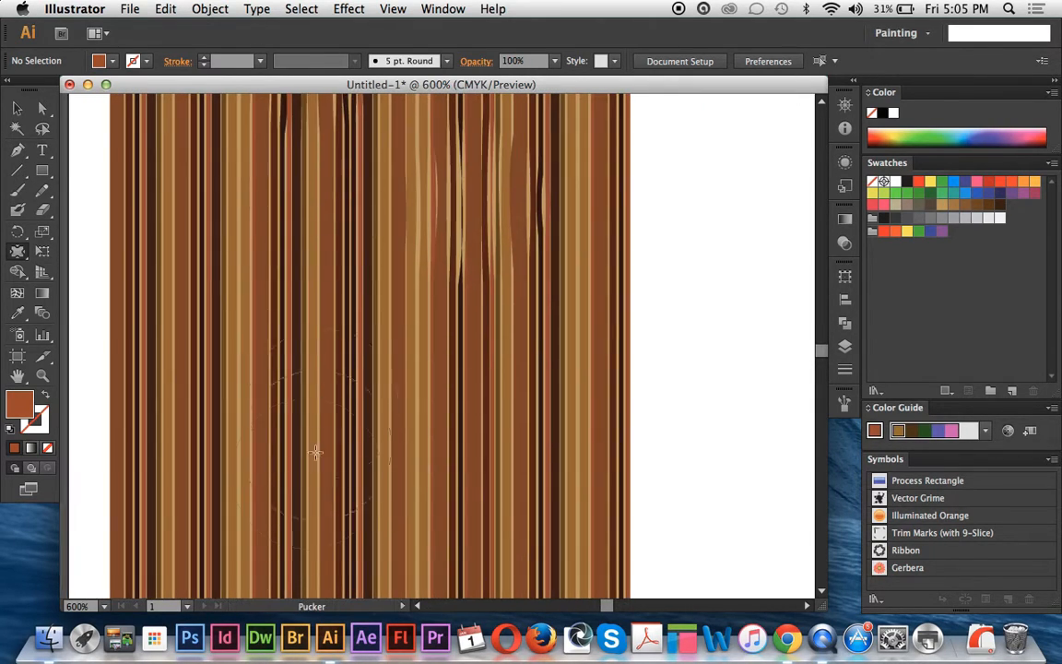
left_click_drag(220, 505, 221, 293)
left_click(219, 145)
left_click(223, 472)
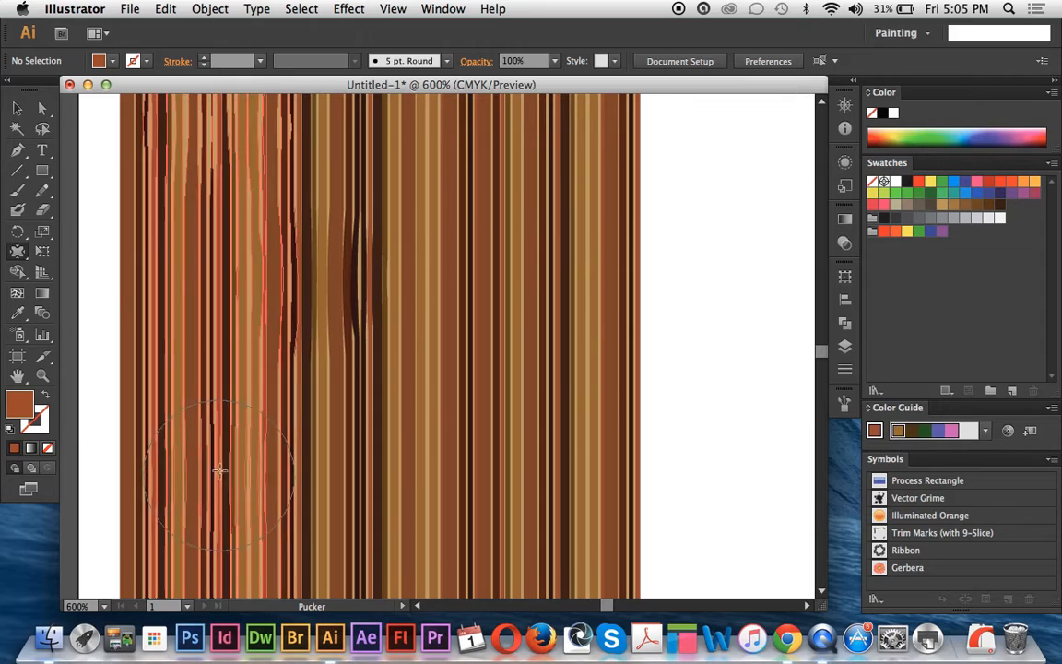
left_click(481, 486)
left_click_drag(373, 290, 363, 511)
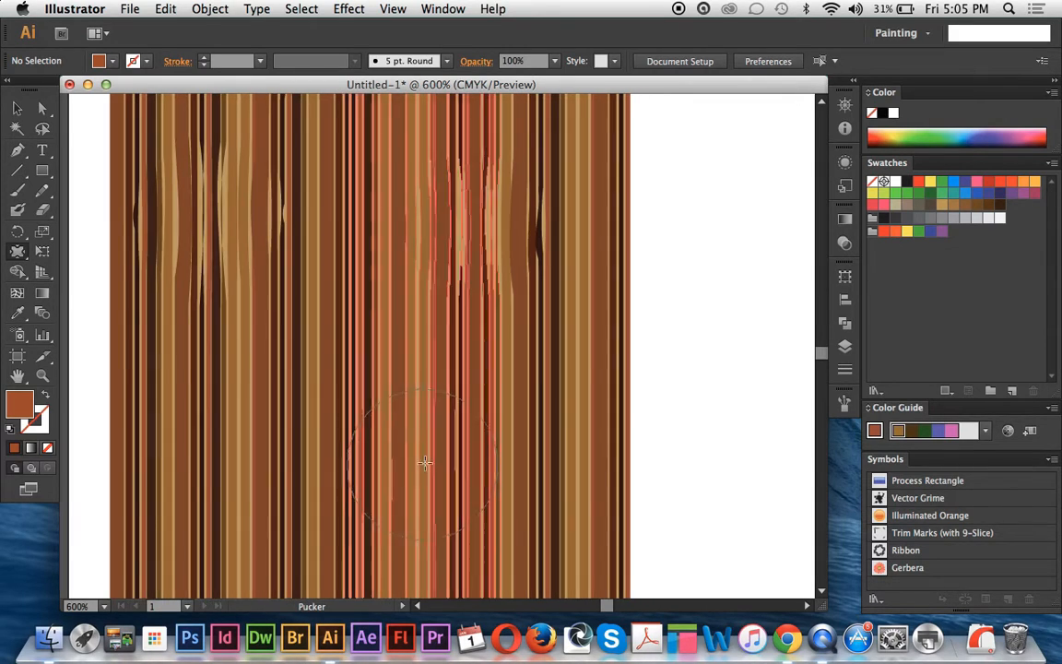
left_click(310, 306)
left_click_drag(250, 472, 246, 266)
left_click(498, 486)
left_click_drag(306, 508, 320, 318)
left_click(247, 442)
mouse_move(375, 539)
left_mouse_down()
mouse_move(361, 370)
mouse_move(372, 526)
left_mouse_up()
Switch to the Twirl tool, keeping the 0.42 in brush size, 1% intensity and 40° twirl rate
left_click(18, 251)
left_click(58, 293)
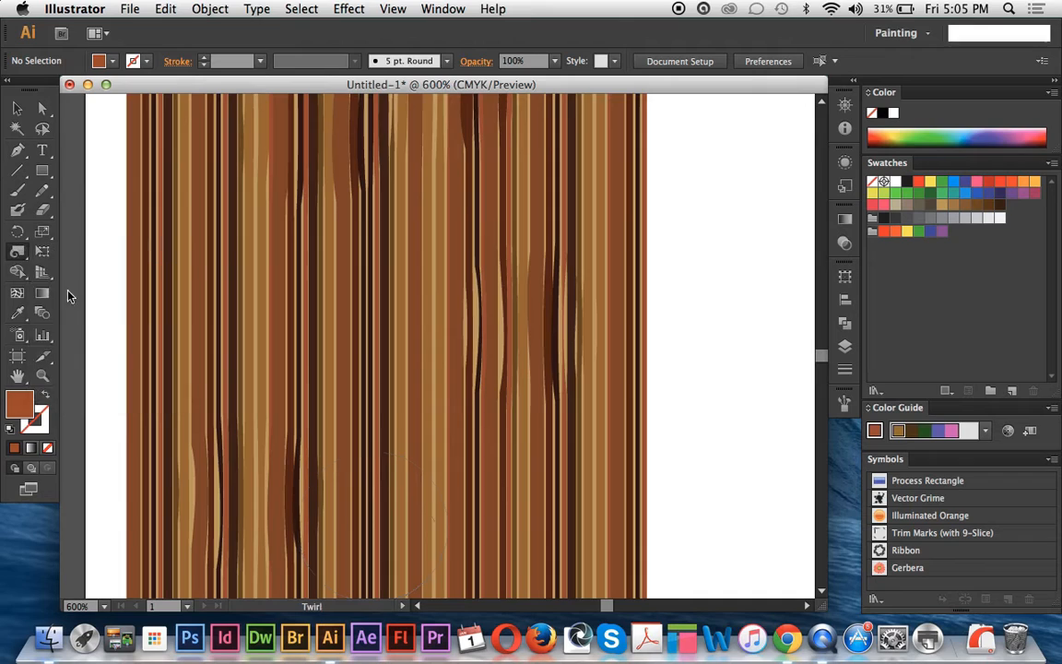
double_click(17, 252)
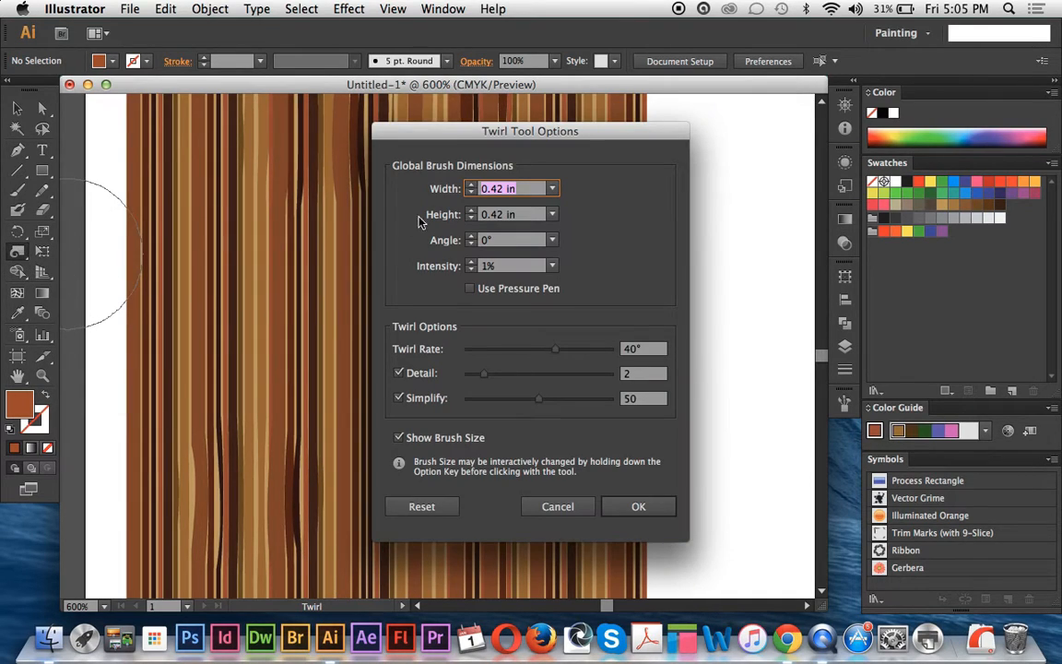
left_click(636, 506)
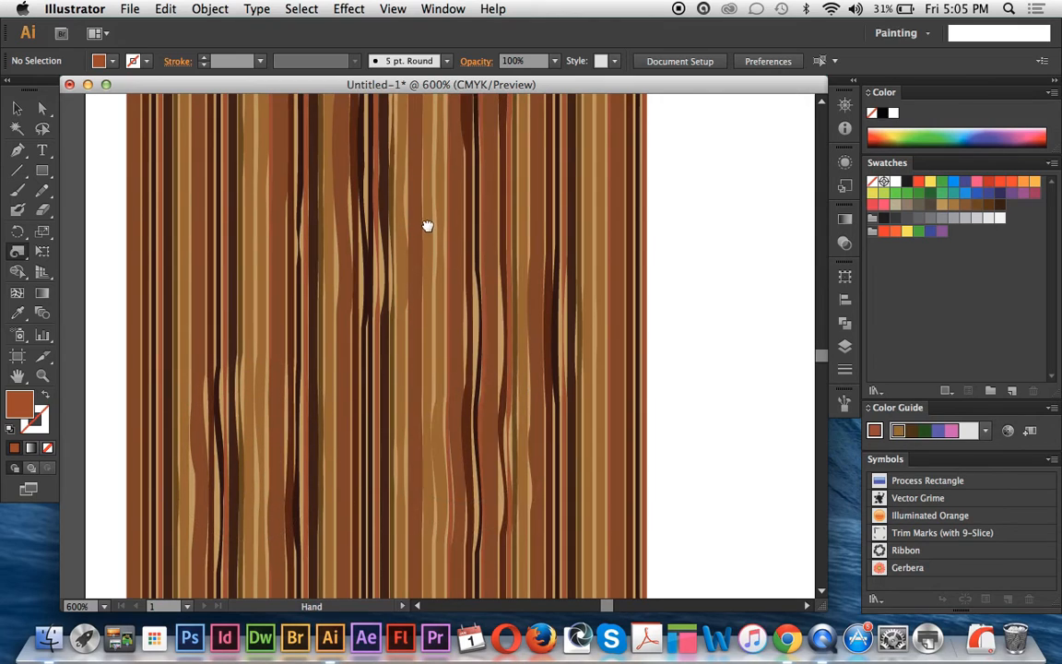
Twirl the strips lightly at scattered spots while working back up from the lower section of the plank
left_click_drag(427, 224, 419, 385)
left_click_drag(329, 195, 333, 401)
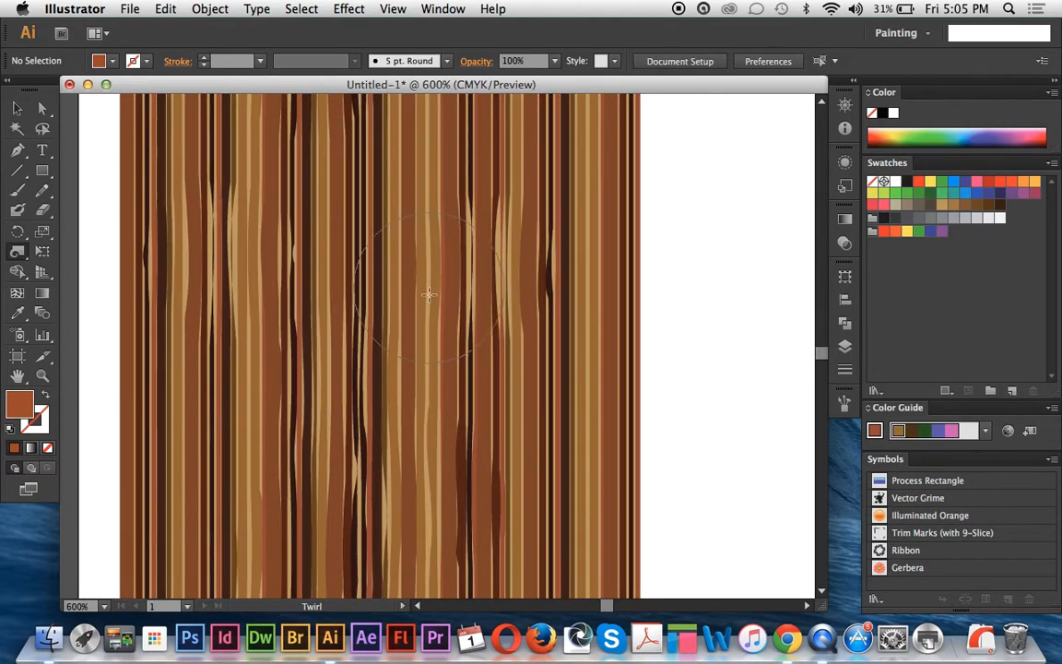
left_click(576, 265)
left_click_drag(319, 323, 333, 512)
left_click(215, 203)
left_click_drag(390, 305, 387, 324)
left_click_drag(494, 268, 487, 387)
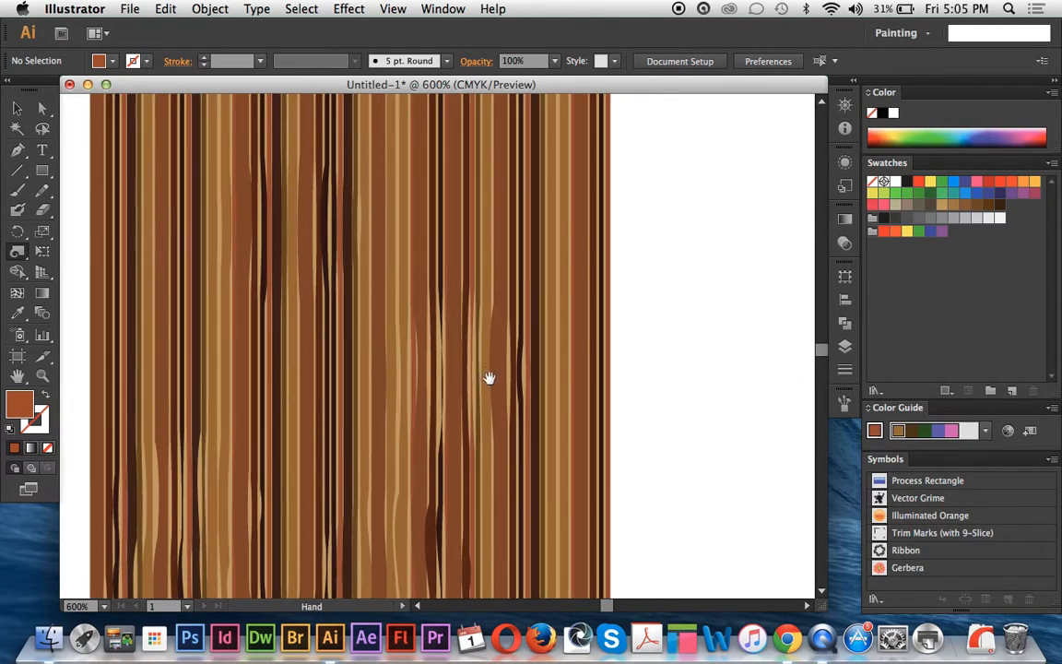
left_click_drag(528, 268, 501, 268)
left_click_drag(342, 299, 362, 501)
left_click(237, 247)
left_click_drag(372, 384, 352, 540)
left_click(398, 409)
left_click(391, 242)
left_click_drag(297, 314, 302, 526)
left_click(236, 247)
left_click_drag(403, 293, 394, 516)
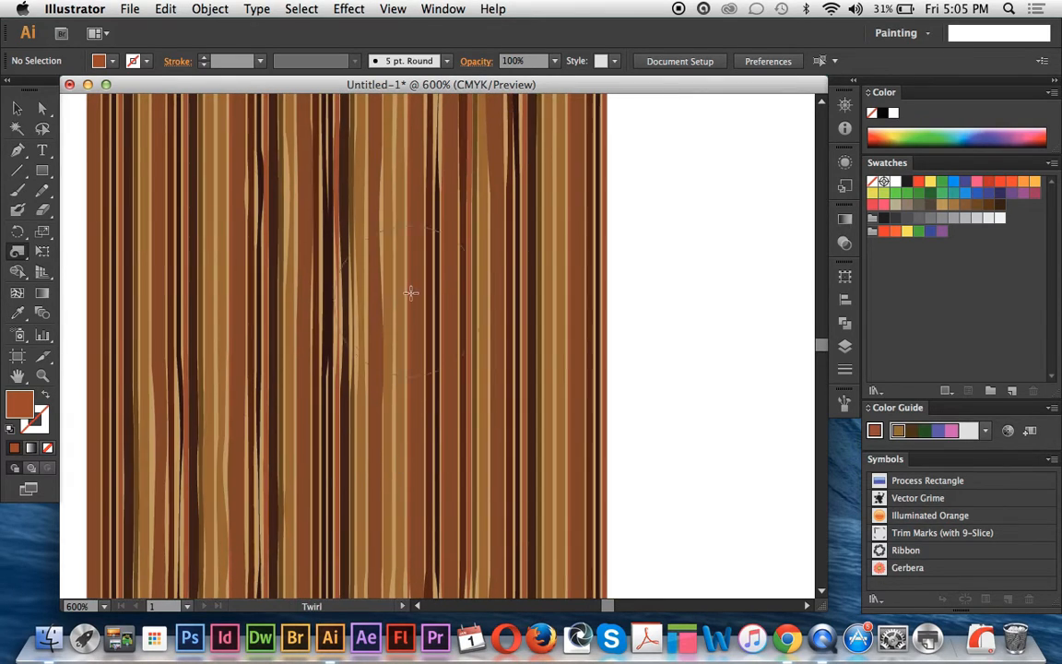
left_click(394, 422)
Twirl more strips from the plank's upper section up to its top edge
left_click_drag(299, 242, 348, 445)
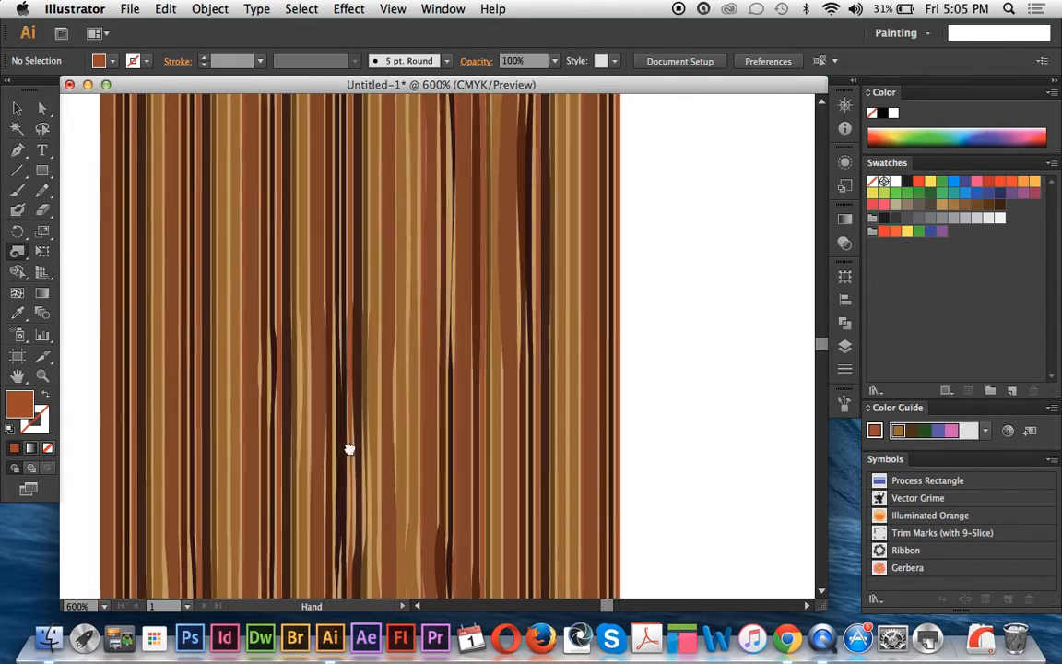
left_click(242, 259)
left_click_drag(432, 307, 410, 436)
left_click(392, 255)
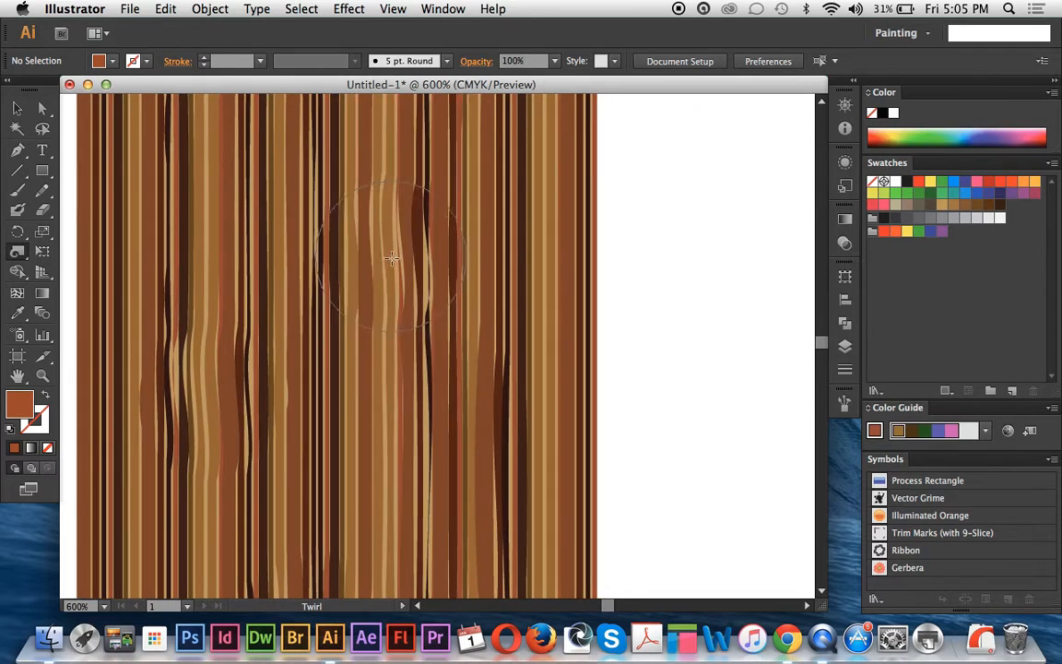
left_click_drag(476, 347, 468, 490)
left_click(462, 220)
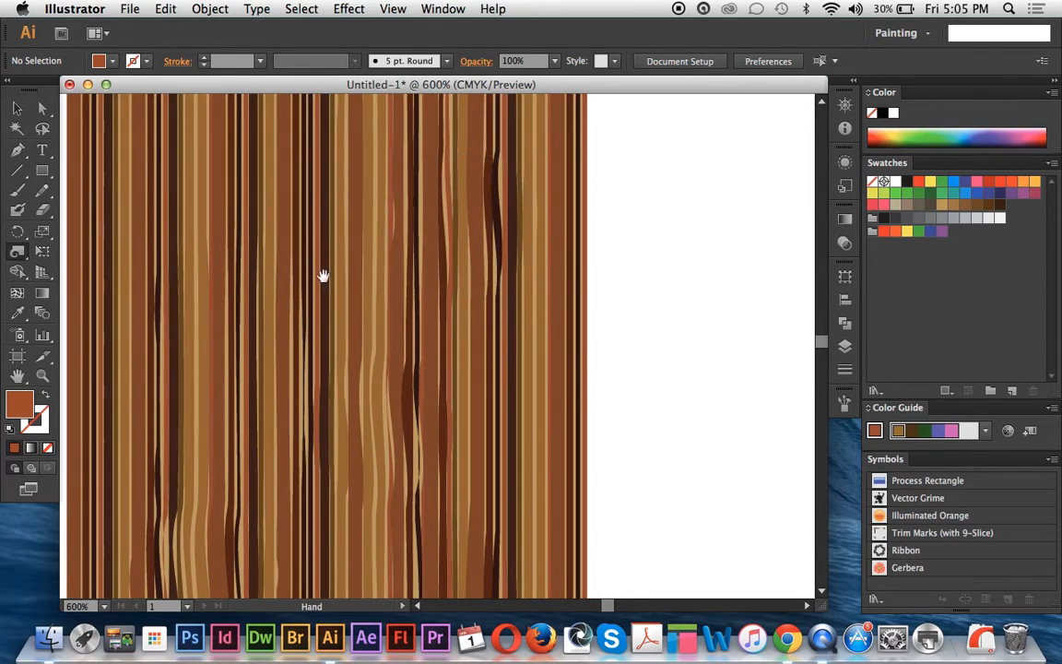
left_click_drag(311, 225, 349, 443)
left_click(322, 270)
left_click_drag(235, 362, 264, 540)
left_click(247, 247)
left_click_drag(305, 390, 298, 542)
left_click(370, 296)
left_click_drag(261, 220, 270, 459)
left_click_drag(363, 251, 430, 293)
Switch to the Warp tool with a 0.42 in brush at 1% intensity and warp the upper-left strips
mouse_move(16, 258)
left_mouse_down()
mouse_move(46, 247)
mouse_move(79, 308)
mouse_move(52, 268)
left_mouse_up()
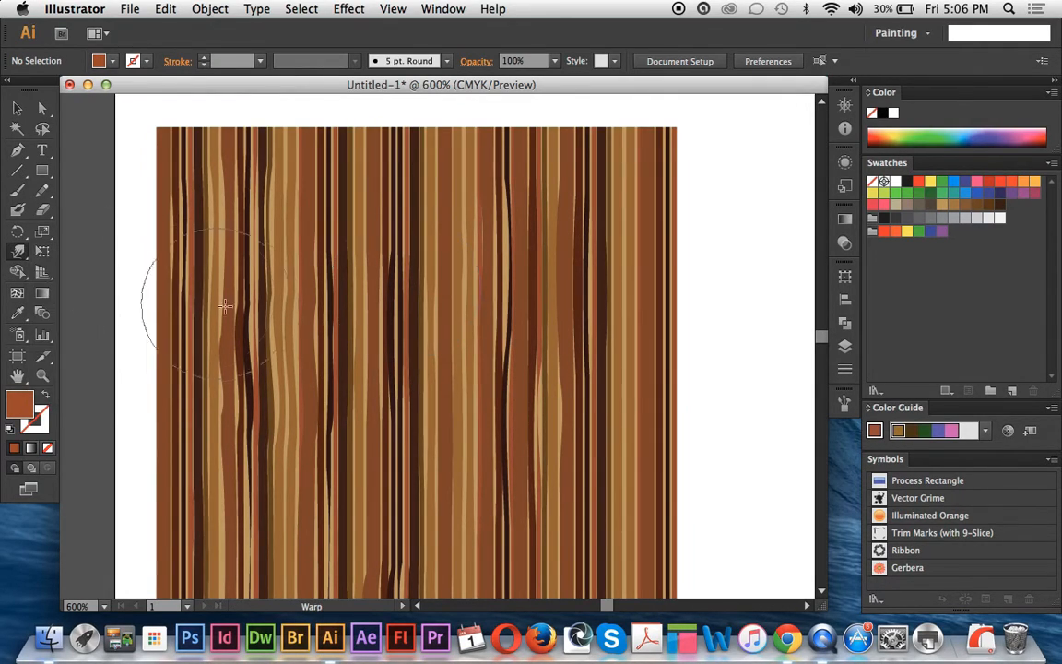
double_click(18, 251)
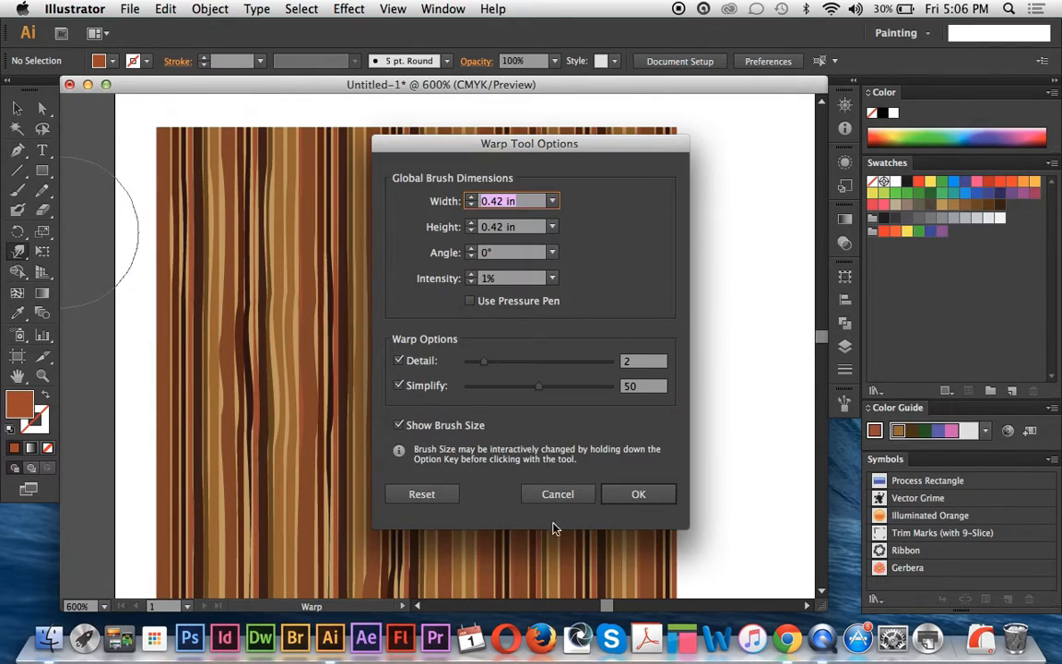
left_click(636, 493)
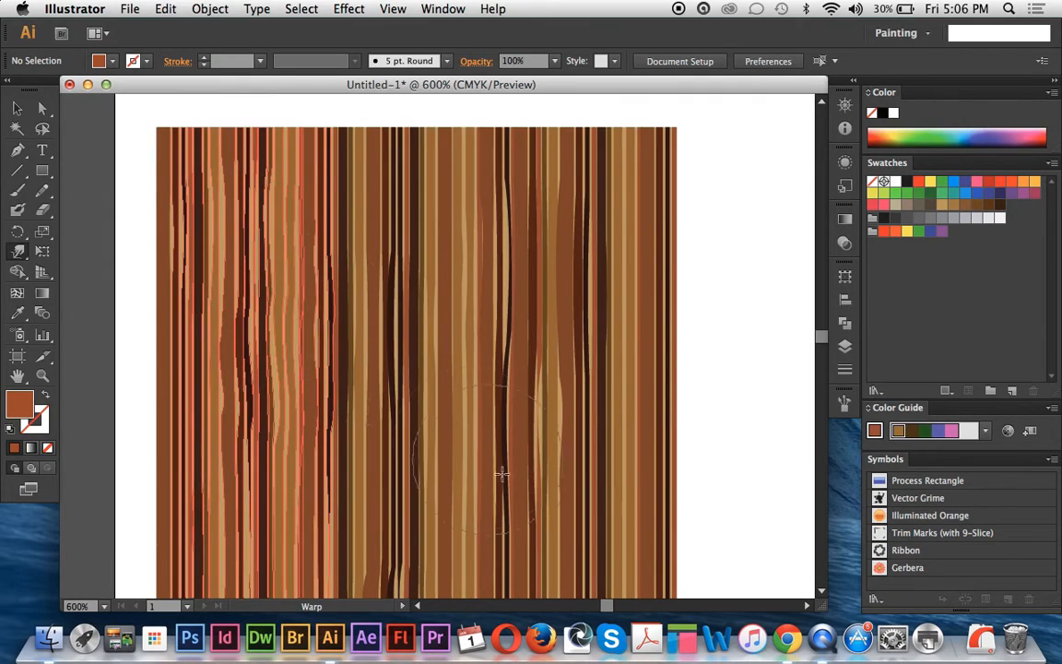
left_click_drag(239, 250, 339, 339)
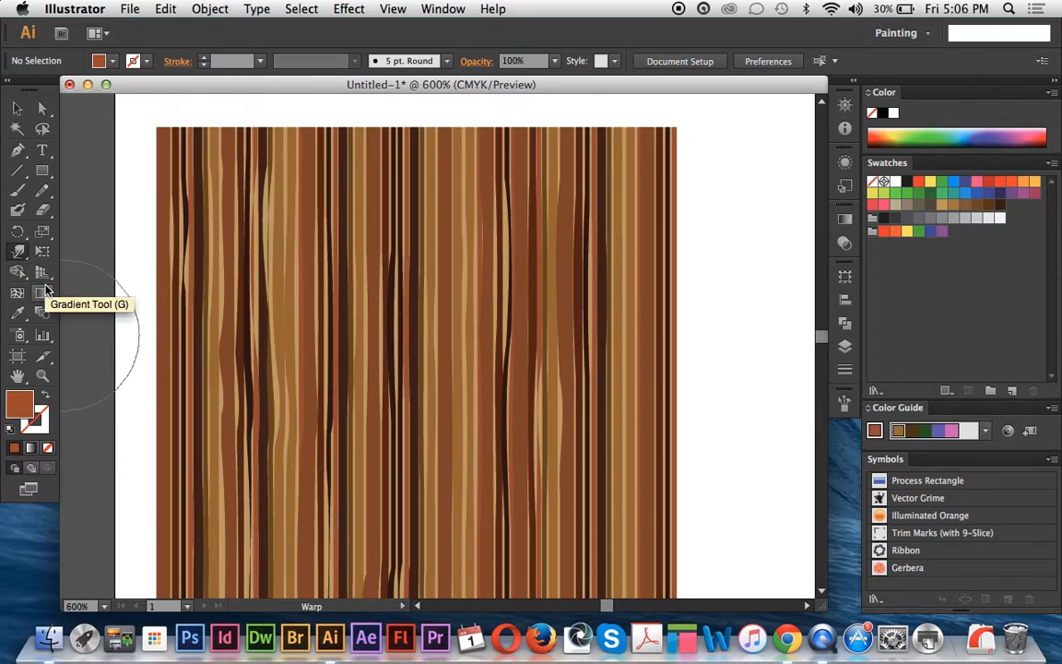
Choose a higher preset intensity for the Warp brush
double_click(17, 257)
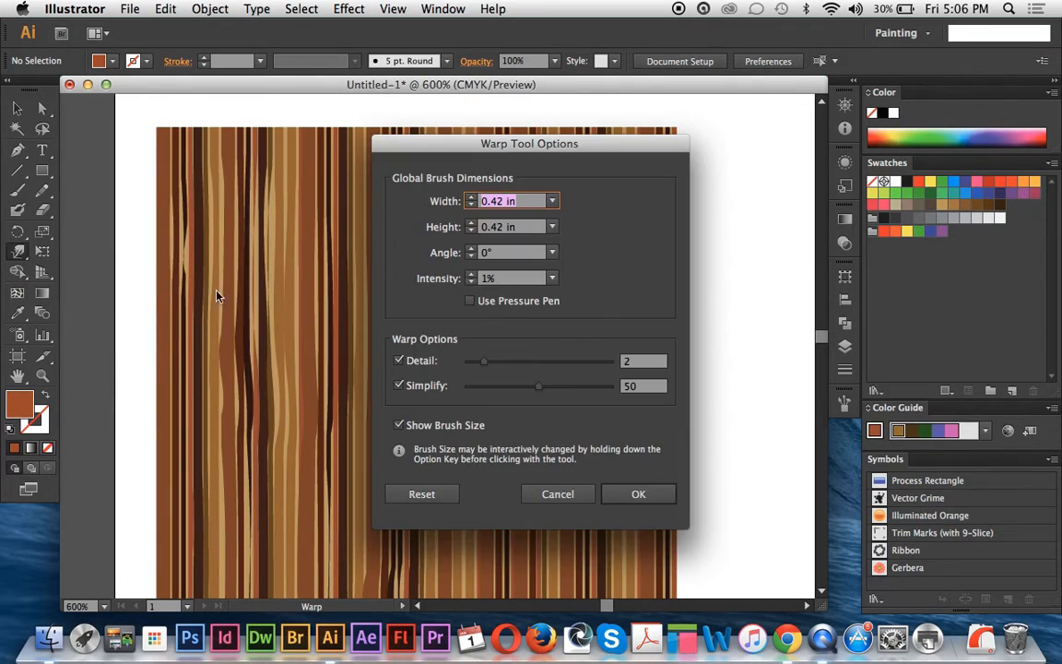
left_click(553, 279)
left_click(562, 315)
left_click(664, 490)
Warp the strips sideways into wavy grain across the upper part of the plank
left_click_drag(284, 262, 339, 321)
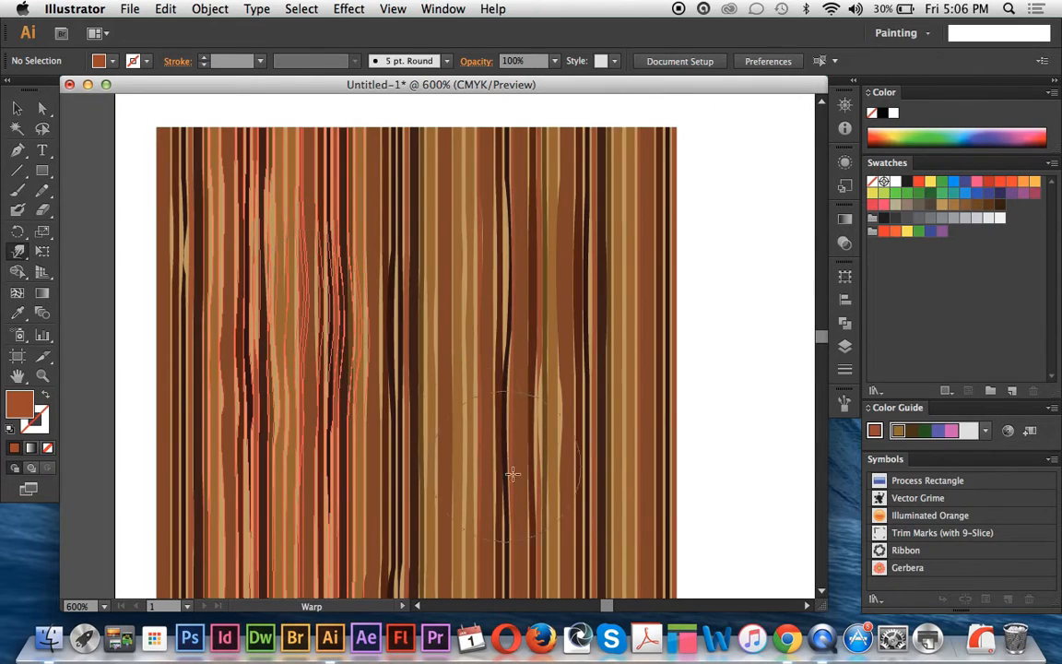
mouse_move(334, 470)
left_mouse_down()
mouse_move(267, 334)
mouse_move(277, 337)
left_mouse_up()
mouse_move(560, 258)
left_mouse_down()
mouse_move(507, 279)
mouse_move(506, 297)
left_mouse_up()
mouse_move(277, 460)
left_mouse_down()
mouse_move(272, 391)
mouse_move(251, 390)
left_mouse_up()
left_click_drag(341, 256, 376, 324)
mouse_move(318, 499)
left_mouse_down()
mouse_move(368, 428)
mouse_move(428, 392)
left_mouse_up()
mouse_move(288, 255)
left_mouse_down()
mouse_move(302, 232)
mouse_move(317, 242)
left_mouse_up()
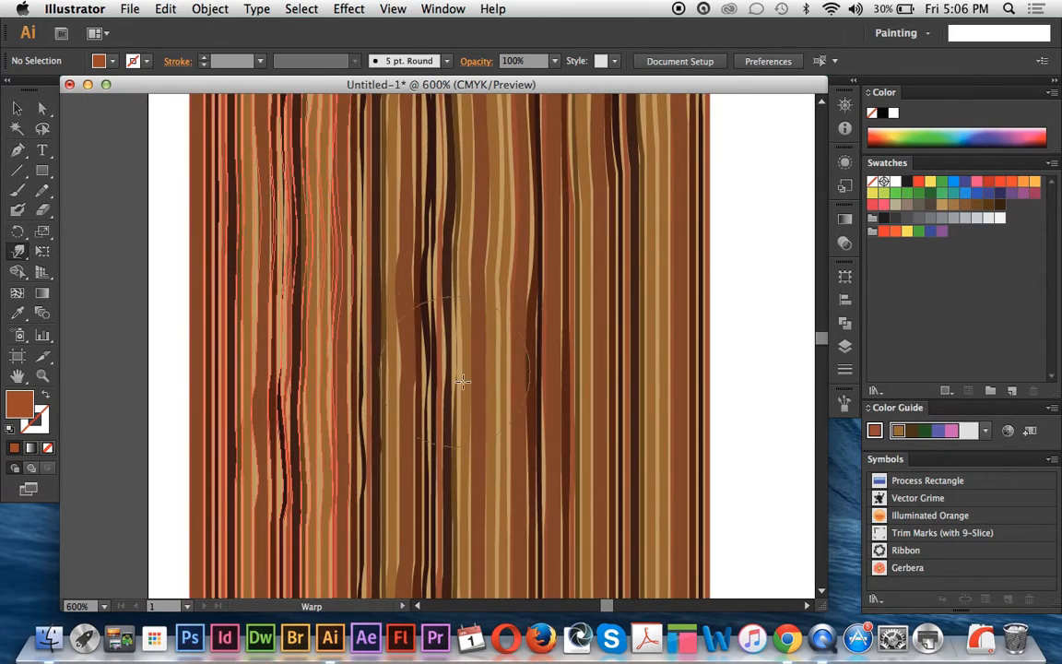
left_click_drag(419, 352, 320, 349)
left_click_drag(456, 308, 443, 295)
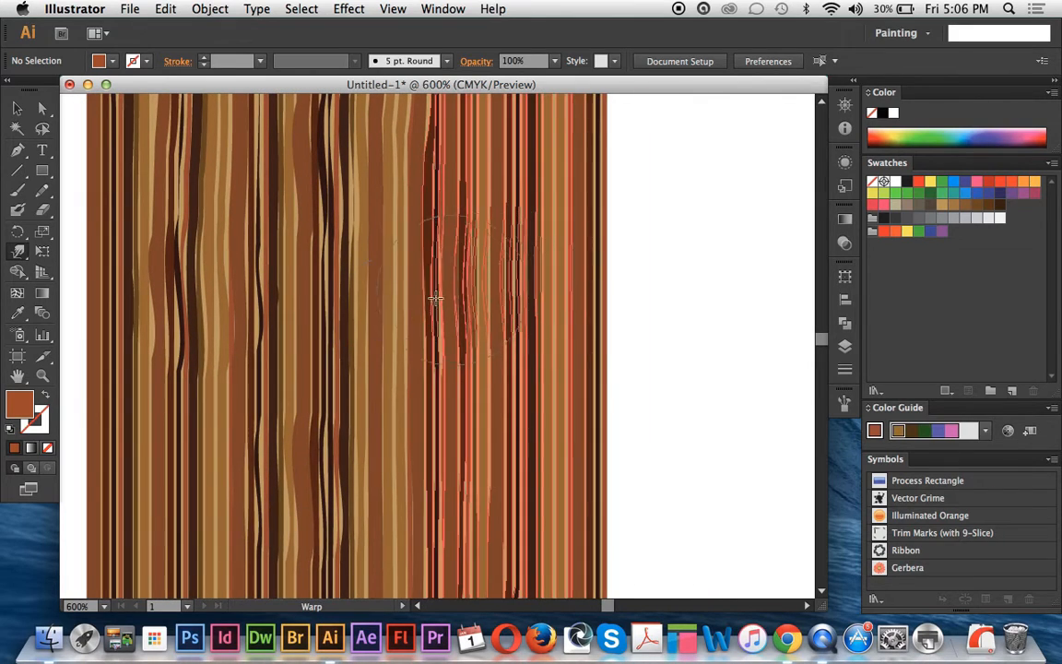
left_click_drag(387, 479, 368, 396)
left_click_drag(277, 187, 314, 239)
mouse_move(383, 251)
left_mouse_down()
mouse_move(518, 403)
mouse_move(528, 477)
left_mouse_up()
left_click_drag(323, 479, 315, 344)
left_click_drag(415, 313, 441, 309)
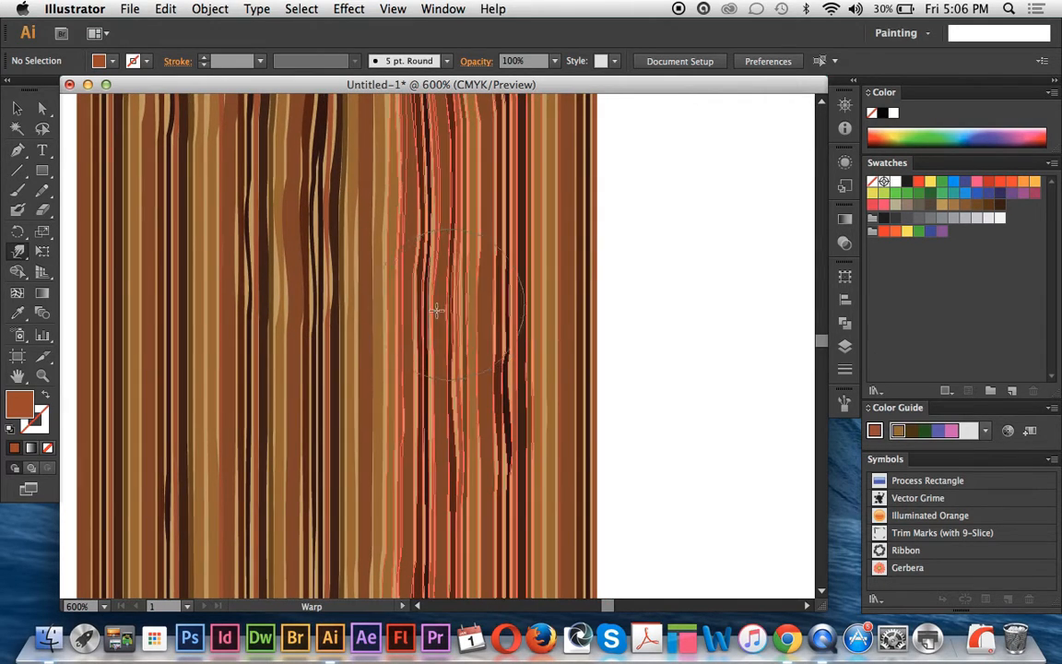
Warp the left, centre and right strips into wavy grain in the next section down the plank
left_click_drag(280, 493, 345, 424)
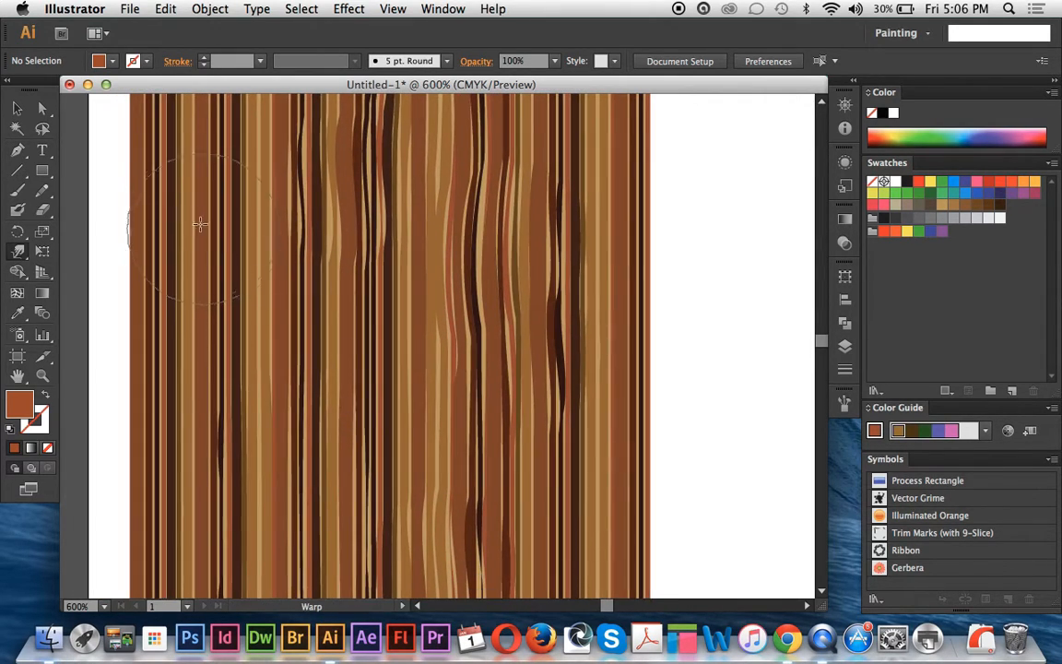
left_click_drag(201, 225, 276, 296)
left_click_drag(310, 464, 281, 436)
left_click_drag(299, 479, 276, 410)
left_click_drag(351, 279, 398, 304)
left_click_drag(310, 490, 296, 357)
left_click_drag(509, 265, 351, 338)
left_click_drag(318, 470, 401, 367)
left_click_drag(329, 230, 429, 300)
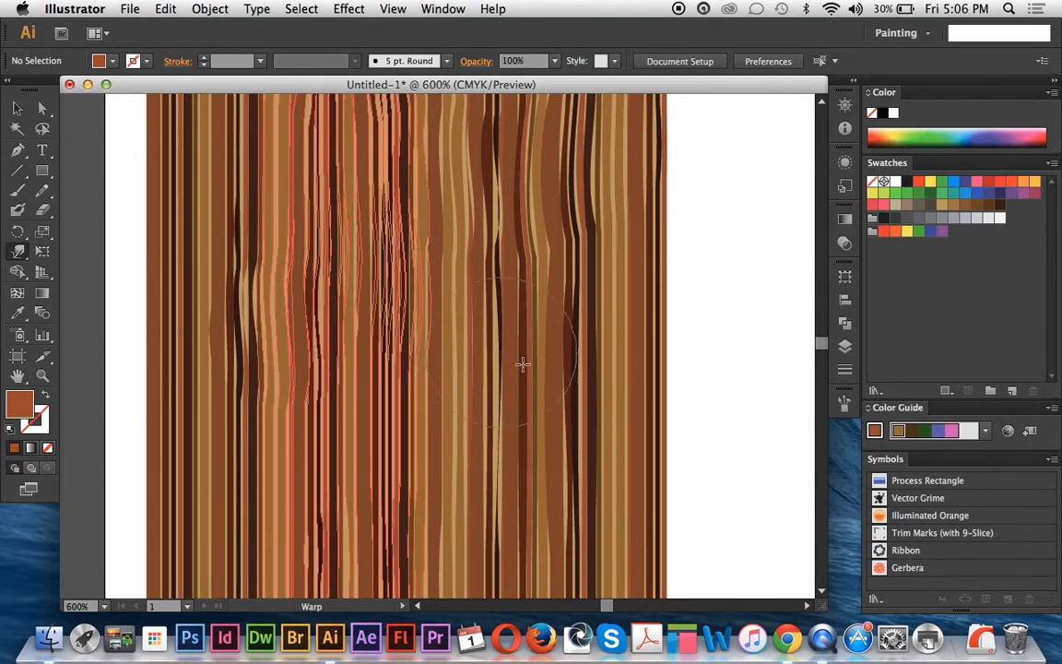
left_click_drag(371, 456, 314, 360)
left_click_drag(475, 254, 381, 324)
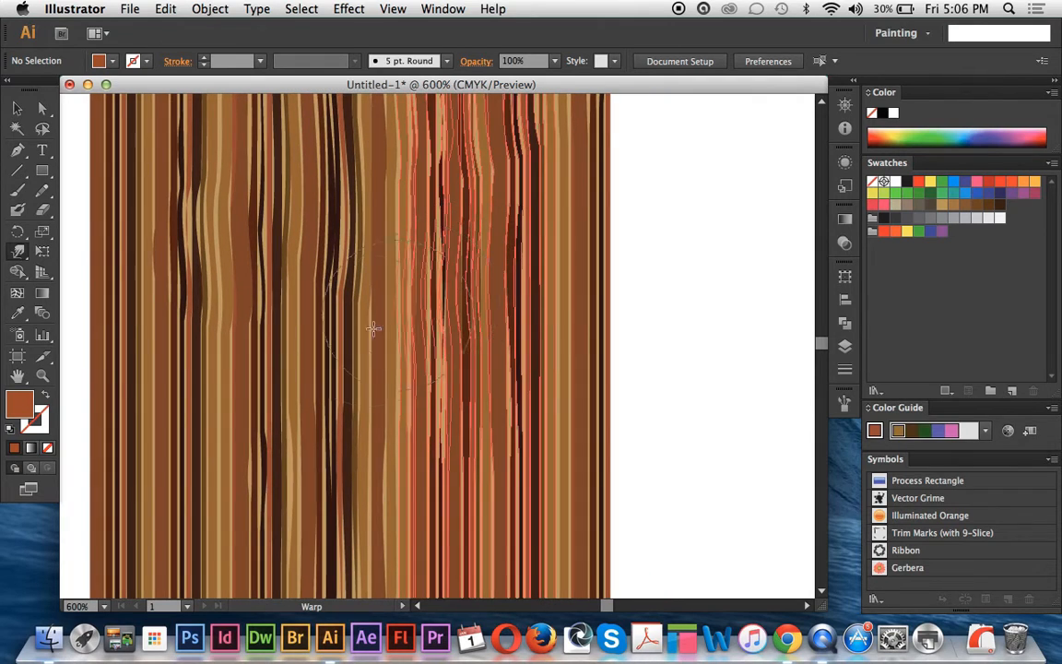
Warp the right, left and centre strips into wavy grain across the middle of the plank
left_click_drag(317, 484, 314, 352)
left_click_drag(524, 335, 499, 352)
left_click_drag(331, 456, 375, 389)
left_click_drag(236, 294, 250, 317)
left_click_drag(229, 154, 243, 169)
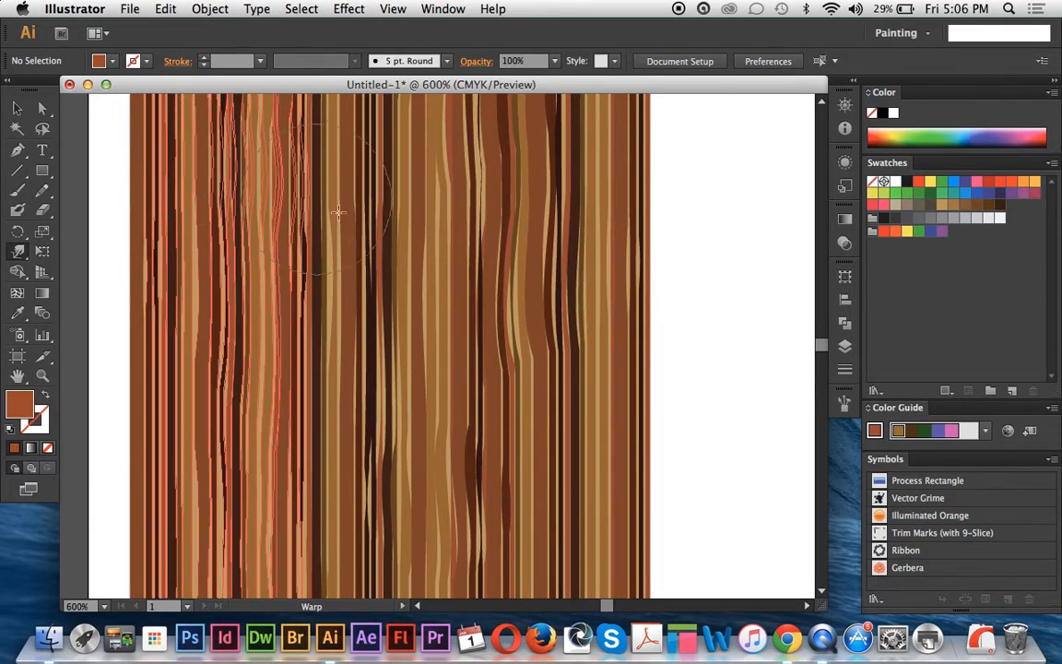
left_click_drag(409, 500, 406, 440)
left_click_drag(340, 171, 201, 304)
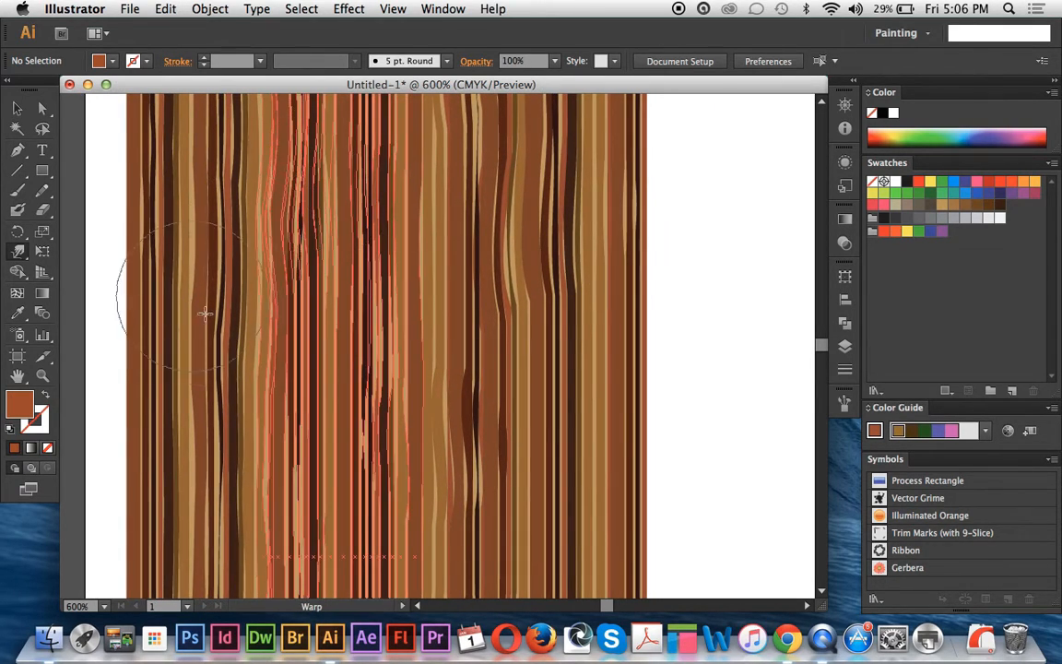
left_click_drag(335, 481, 317, 320)
left_click_drag(552, 304, 528, 315)
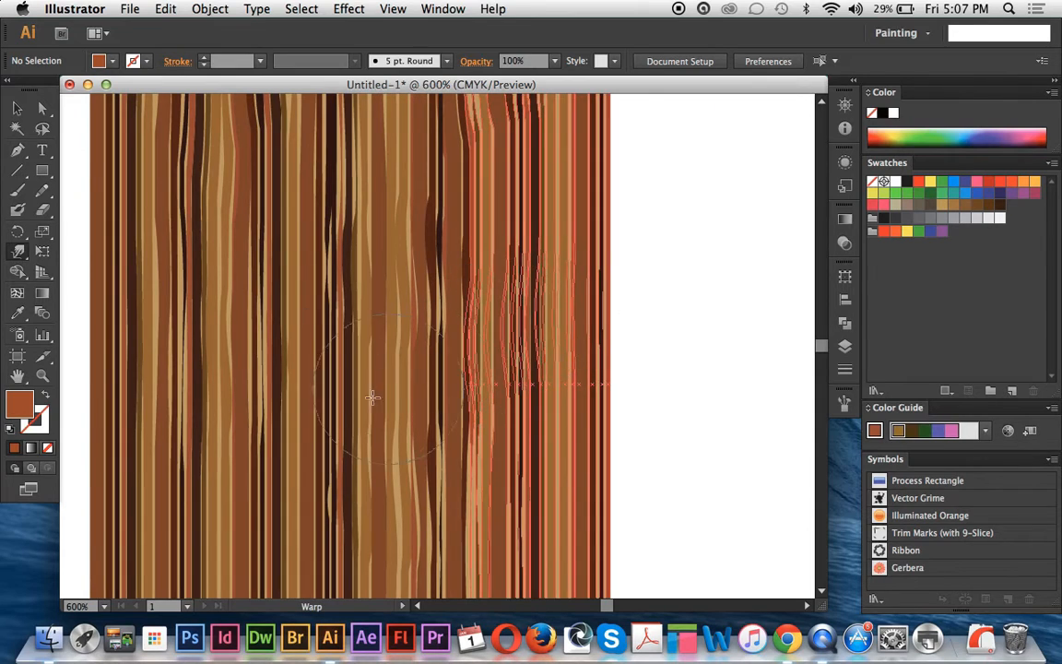
left_click_drag(455, 340, 433, 363)
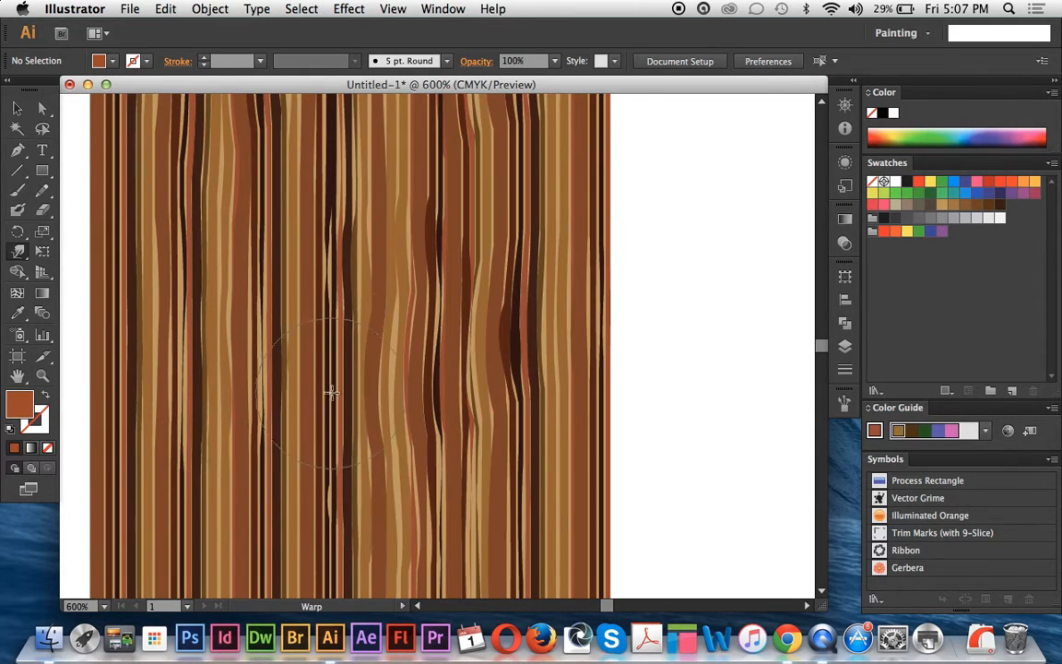
Continue the wavy grain just below the plank's middle, warping strips at the centre, left and right
left_click_drag(332, 391, 277, 404)
left_click_drag(251, 493, 230, 335)
left_click_drag(166, 339, 189, 355)
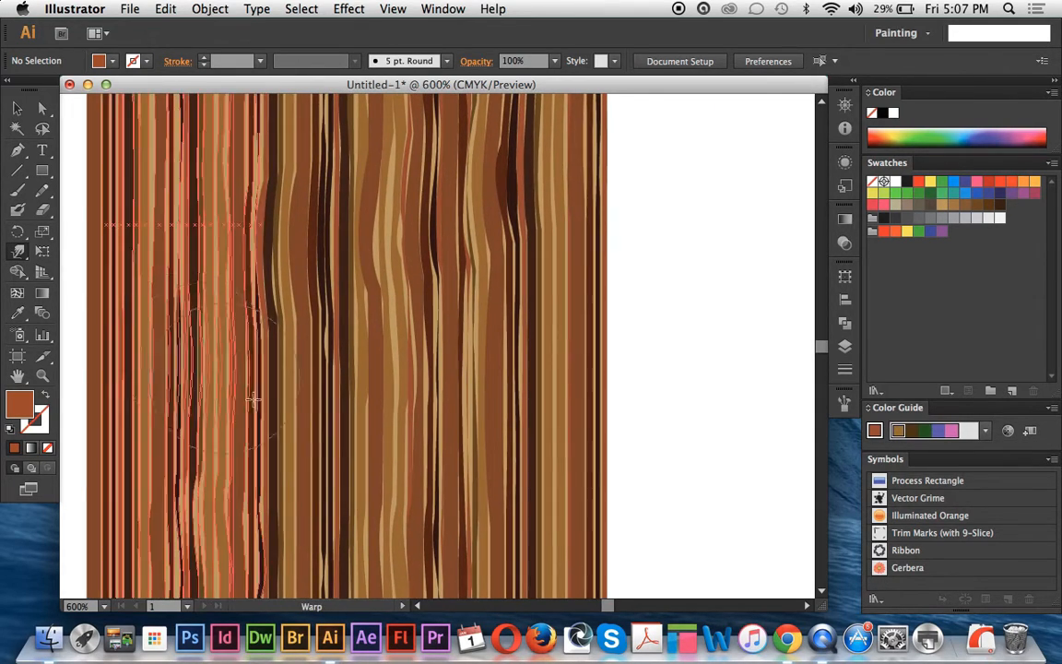
left_click_drag(312, 400, 337, 406)
left_click_drag(436, 447, 473, 462)
left_click_drag(297, 516, 302, 253)
left_click_drag(499, 384, 444, 362)
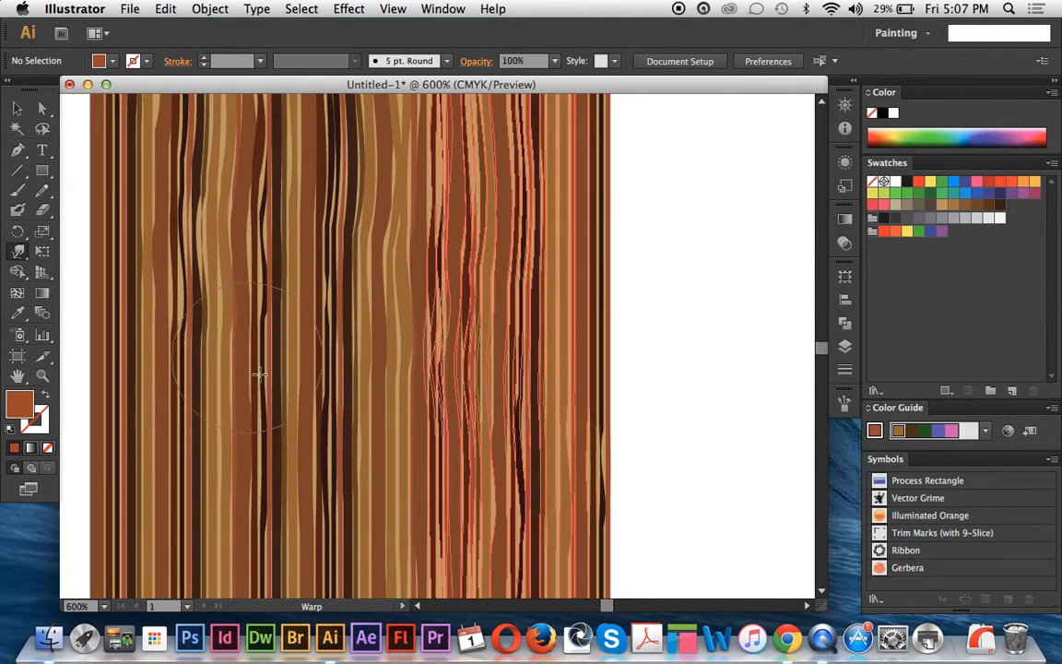
left_click_drag(373, 361, 347, 366)
left_click_drag(235, 506, 255, 344)
left_click_drag(194, 281, 241, 304)
mouse_move(248, 458)
left_mouse_down()
mouse_move(282, 457)
mouse_move(242, 408)
mouse_move(246, 300)
mouse_move(344, 391)
left_mouse_up()
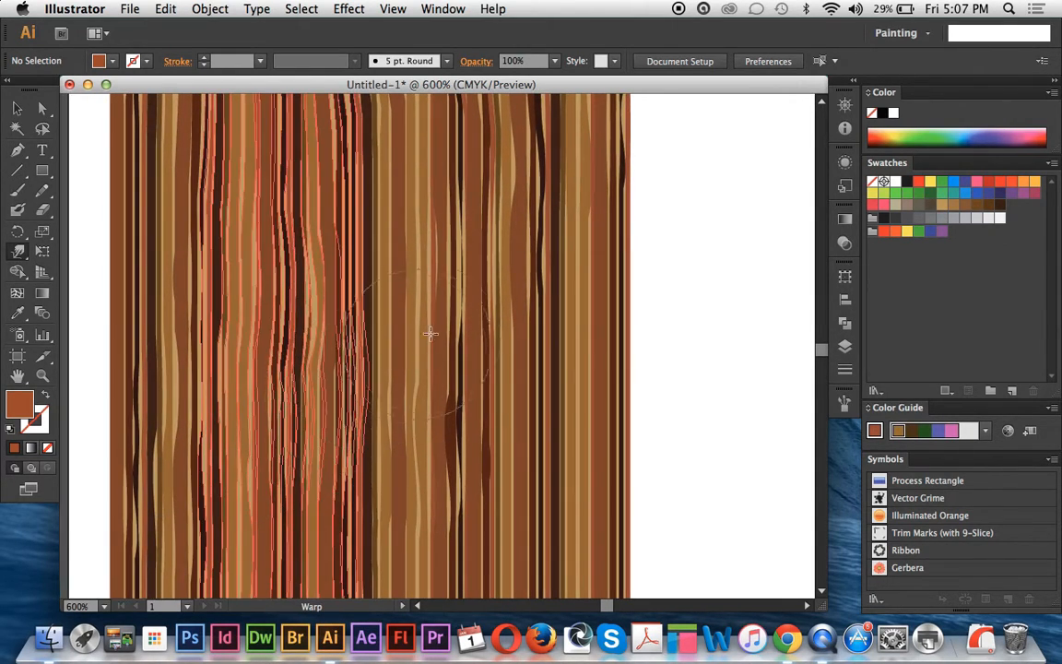
Warp the strips across the lower part of the plank, working down to its bottom end
left_click_drag(240, 497, 266, 377)
mouse_move(377, 263)
left_mouse_down()
mouse_move(481, 258)
mouse_move(626, 187)
left_mouse_up()
left_click_drag(299, 492, 291, 360)
left_click_drag(587, 364, 519, 312)
left_click_drag(402, 484, 366, 383)
mouse_move(481, 393)
left_mouse_down()
mouse_move(415, 392)
mouse_move(330, 368)
left_mouse_up()
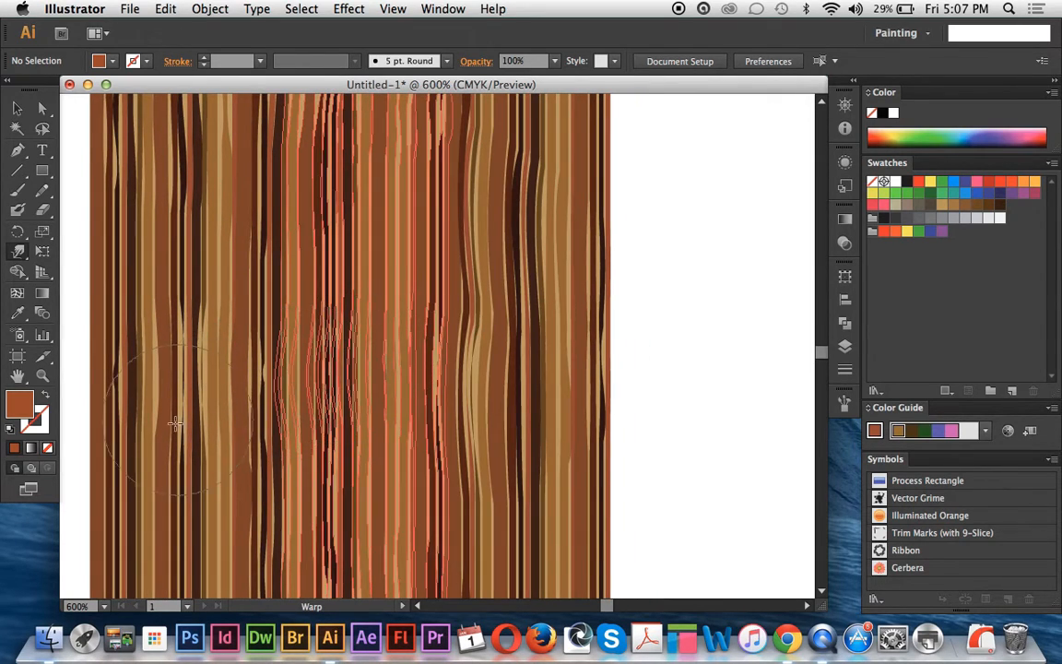
left_click_drag(125, 414, 153, 422)
left_click_drag(349, 533, 306, 378)
mouse_move(443, 489)
left_mouse_down()
mouse_move(417, 503)
mouse_move(396, 498)
left_mouse_up()
mouse_move(189, 557)
left_mouse_down()
mouse_move(294, 448)
mouse_move(339, 376)
left_mouse_up()
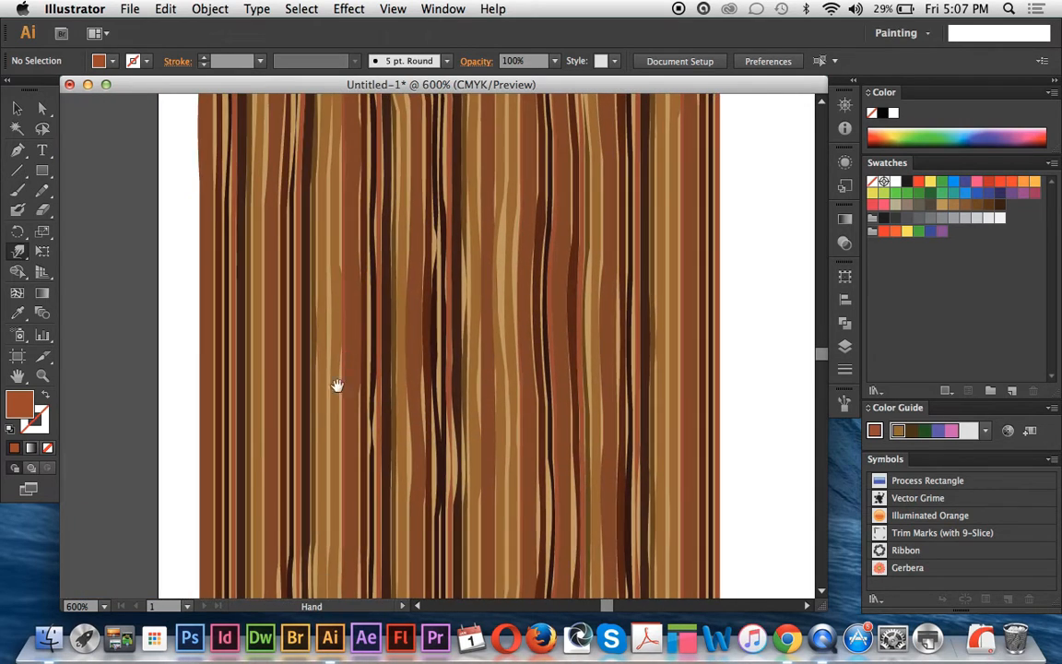
mouse_move(396, 444)
left_mouse_down()
mouse_move(344, 443)
mouse_move(293, 415)
mouse_move(419, 413)
left_mouse_up()
left_click_drag(332, 484, 249, 360)
left_click_drag(288, 403, 302, 402)
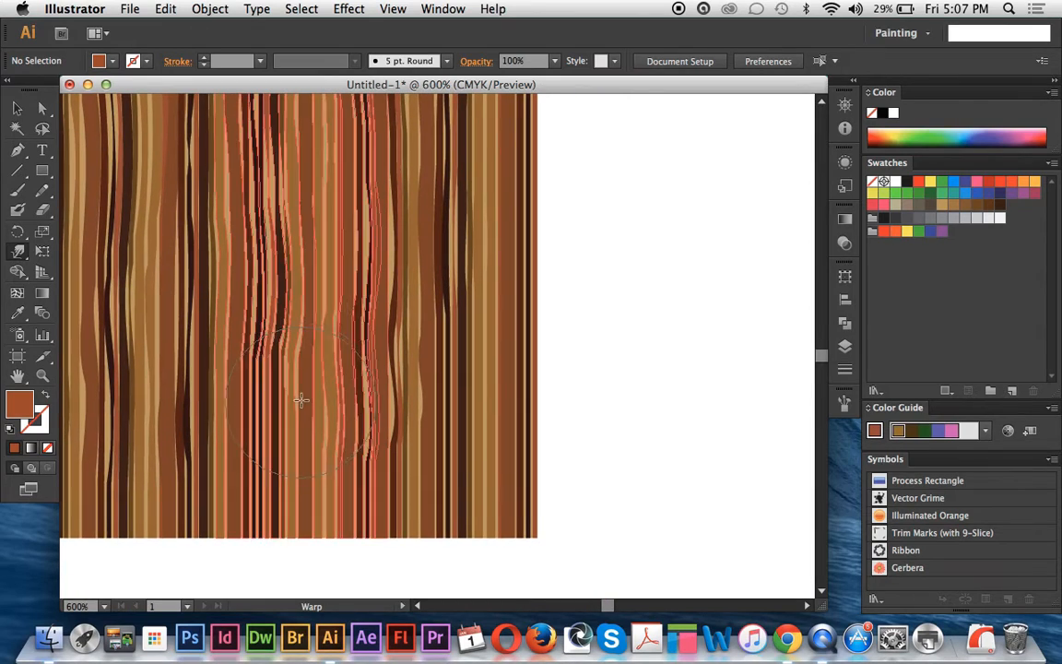
left_click_drag(467, 454, 460, 452)
left_click_drag(223, 436, 361, 480)
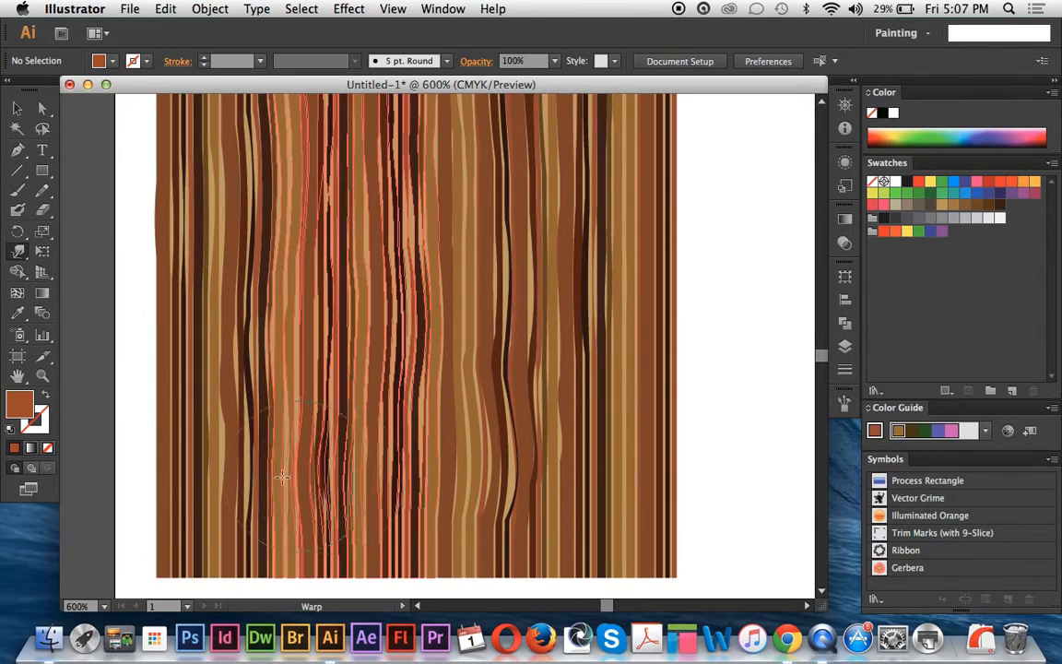
Work back up the plank's lower half, adding bends to the strips that are still straight
left_click_drag(322, 323, 277, 512)
left_click_drag(324, 290, 381, 509)
left_click_drag(357, 290, 376, 532)
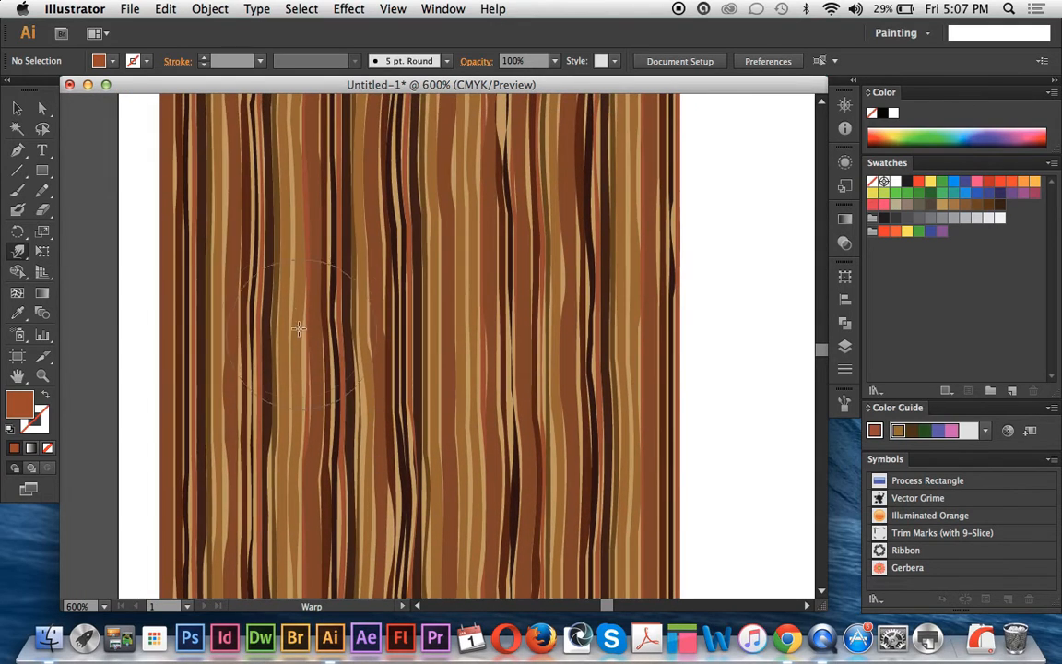
left_click_drag(430, 358, 386, 538)
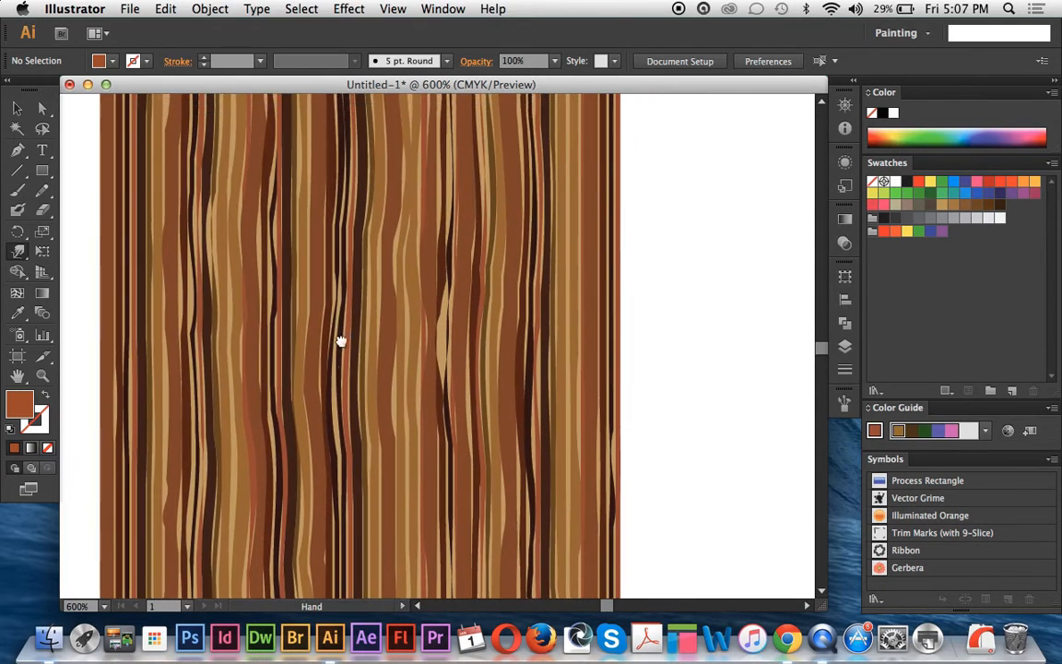
left_click_drag(339, 332, 336, 421)
left_click_drag(367, 301, 378, 451)
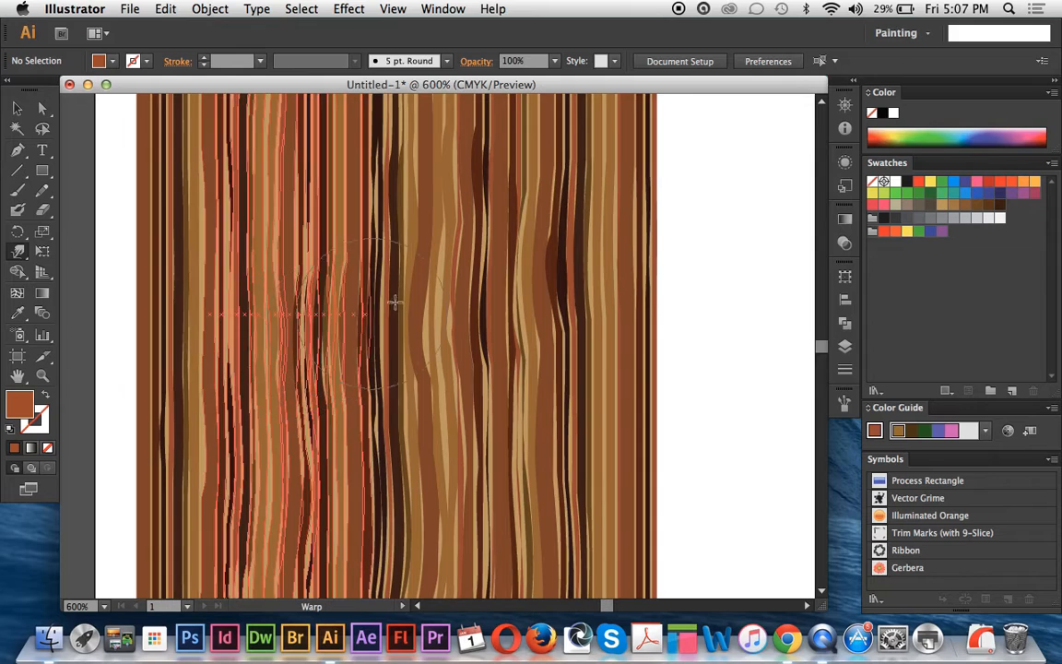
left_click_drag(421, 334, 448, 330)
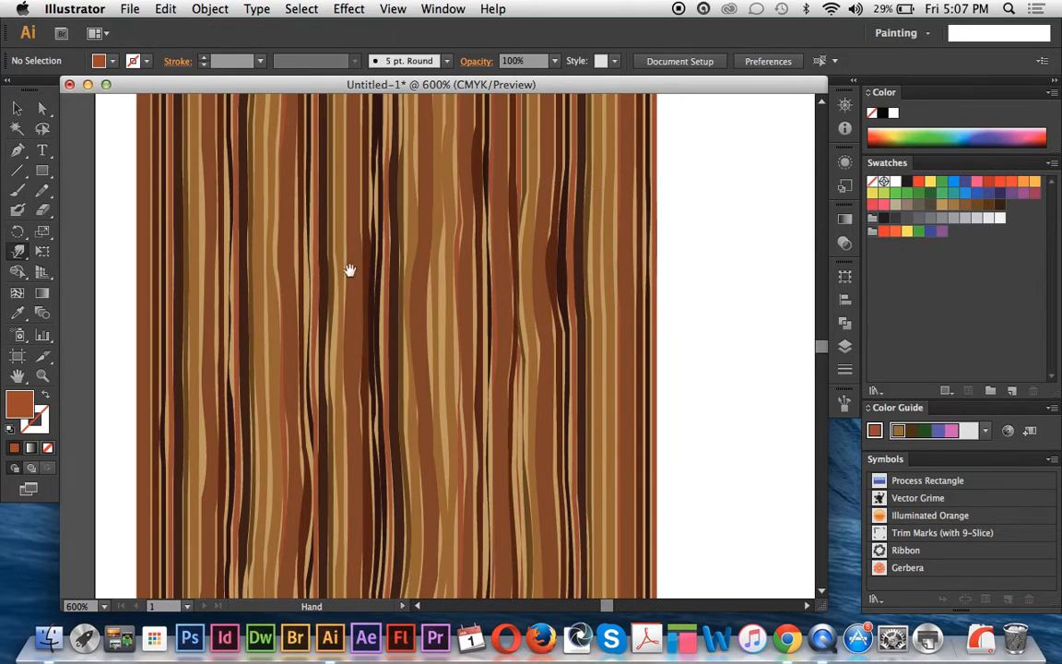
left_click_drag(373, 270, 348, 422)
left_click_drag(351, 318, 378, 480)
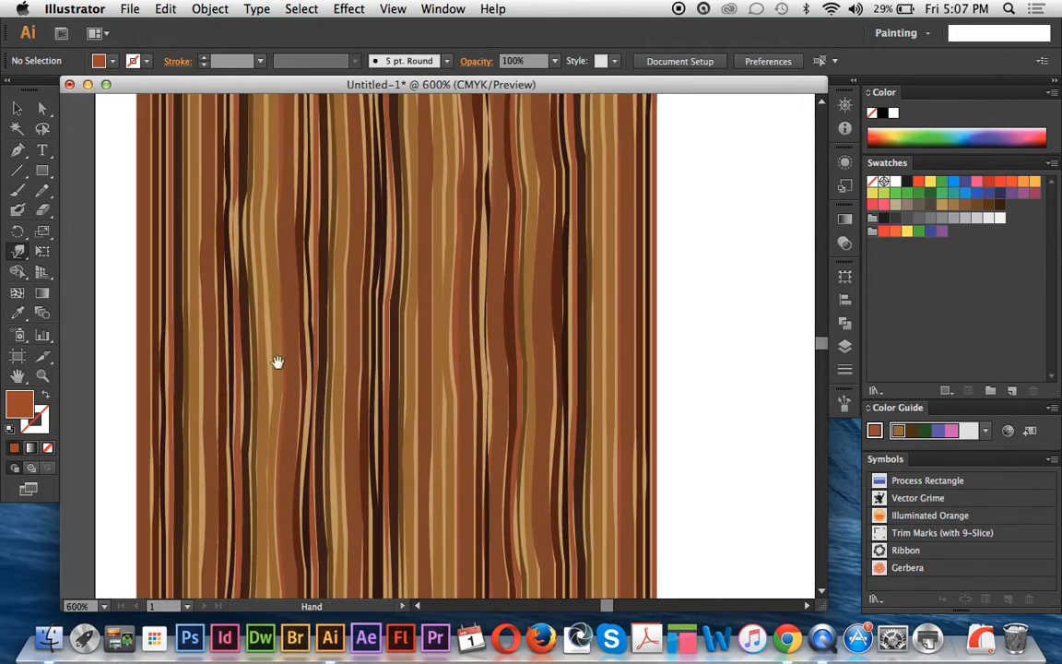
Add more warps to the straighter strips in the plank's upper half, then leave the Warp tool for the Selection tool
left_click_drag(370, 208, 334, 396)
left_click_drag(312, 304, 335, 494)
mouse_move(268, 285)
left_mouse_down()
mouse_move(280, 441)
mouse_move(295, 496)
left_mouse_up()
left_click_drag(291, 249, 337, 386)
mouse_move(305, 347)
left_mouse_down()
mouse_move(328, 336)
mouse_move(352, 261)
left_mouse_up()
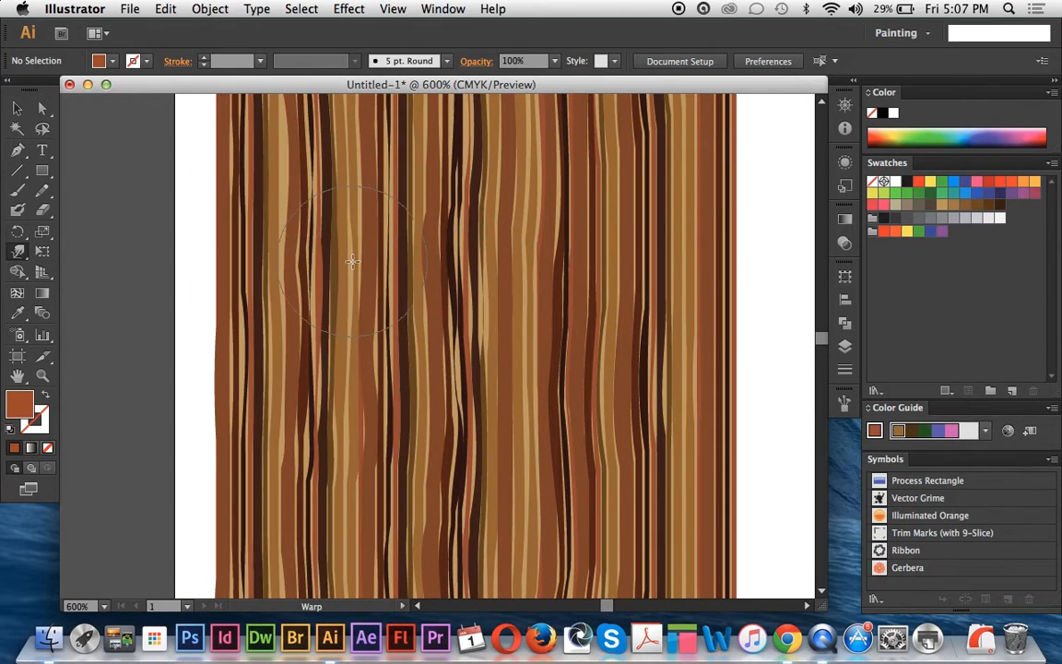
left_click_drag(413, 226, 268, 412)
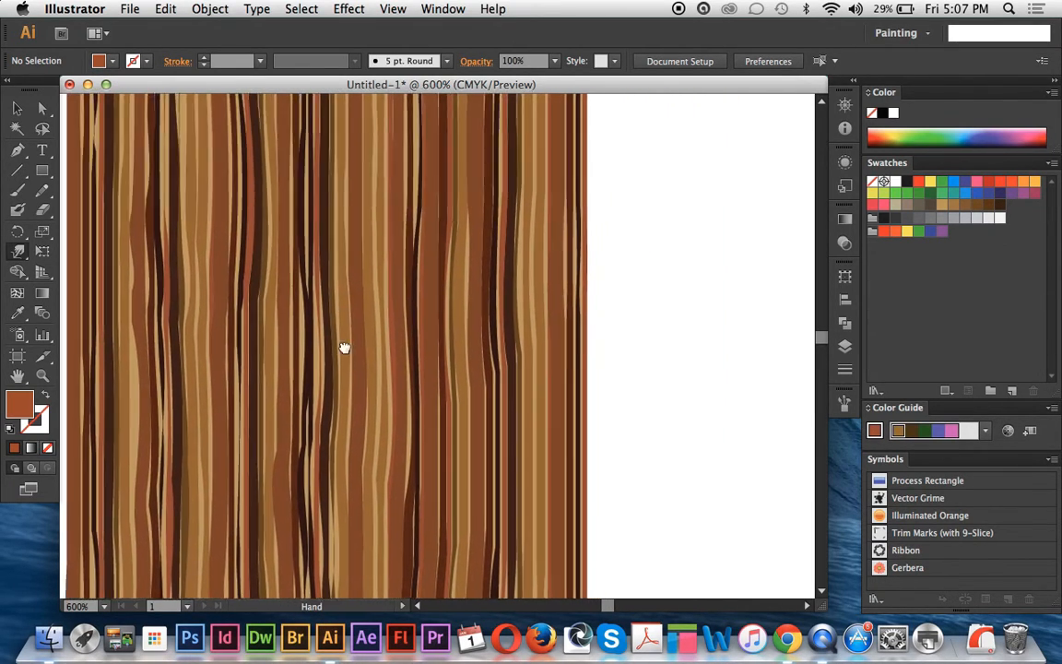
left_click_drag(346, 325, 326, 453)
mouse_move(242, 404)
left_mouse_down()
mouse_move(263, 386)
mouse_move(315, 285)
mouse_move(269, 287)
left_mouse_up()
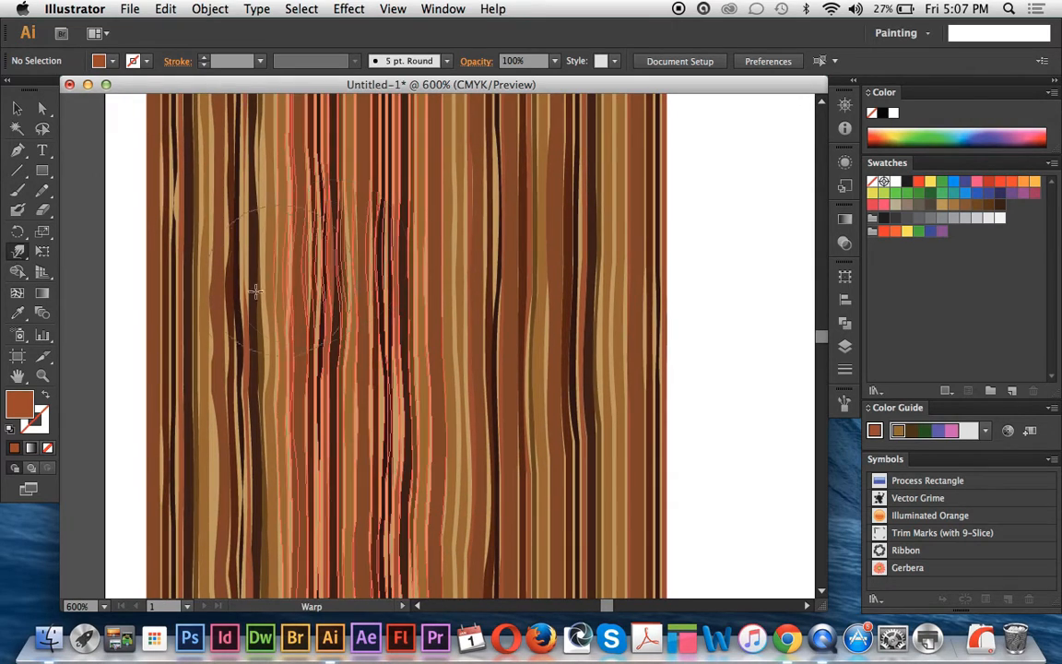
left_click_drag(212, 308, 281, 224)
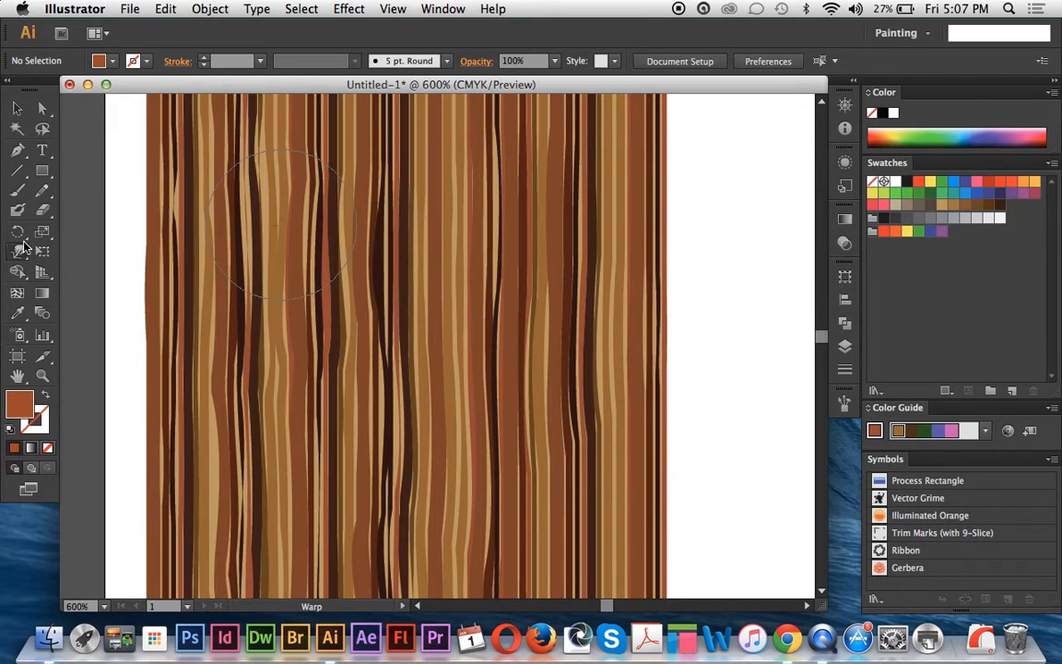
key("super+0")
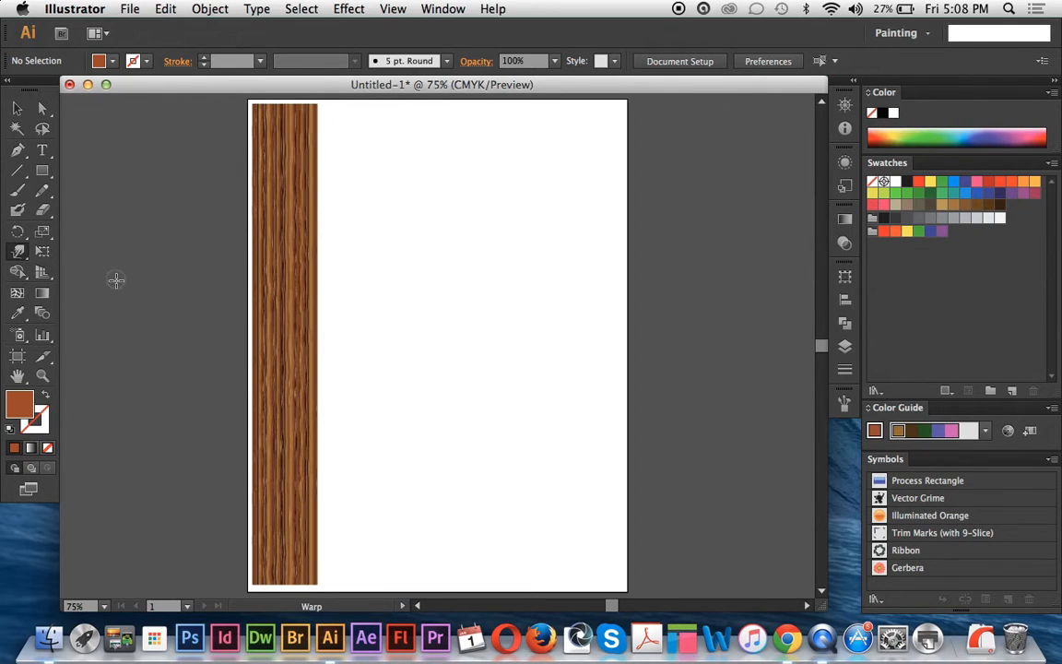
left_click(16, 110)
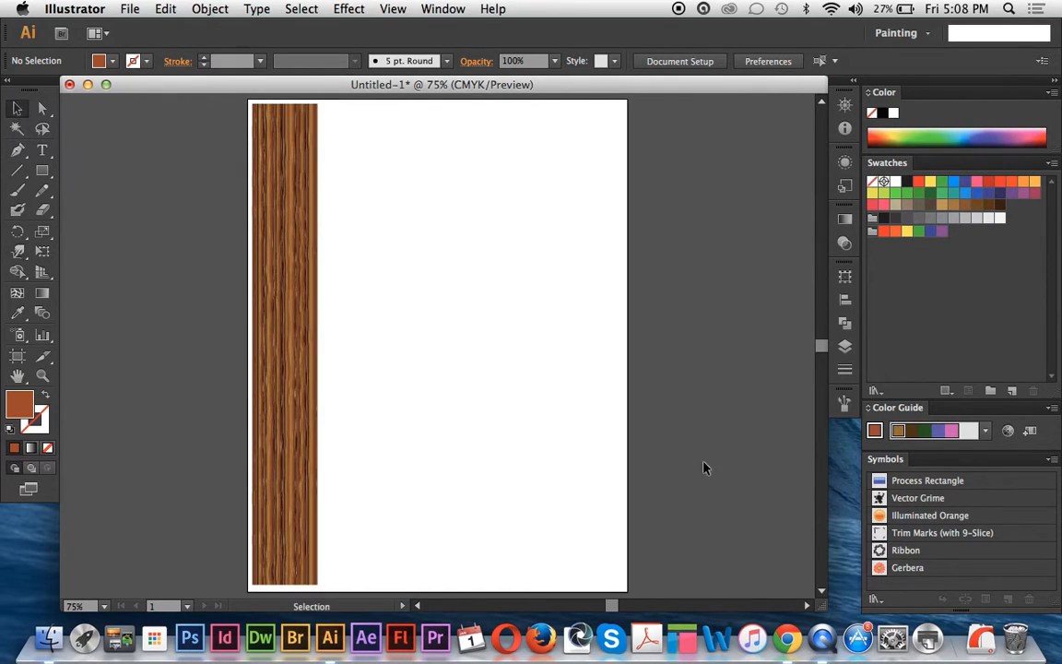
Try to duplicate the plank layer and place one version above the wood texture layer
left_click(844, 347)
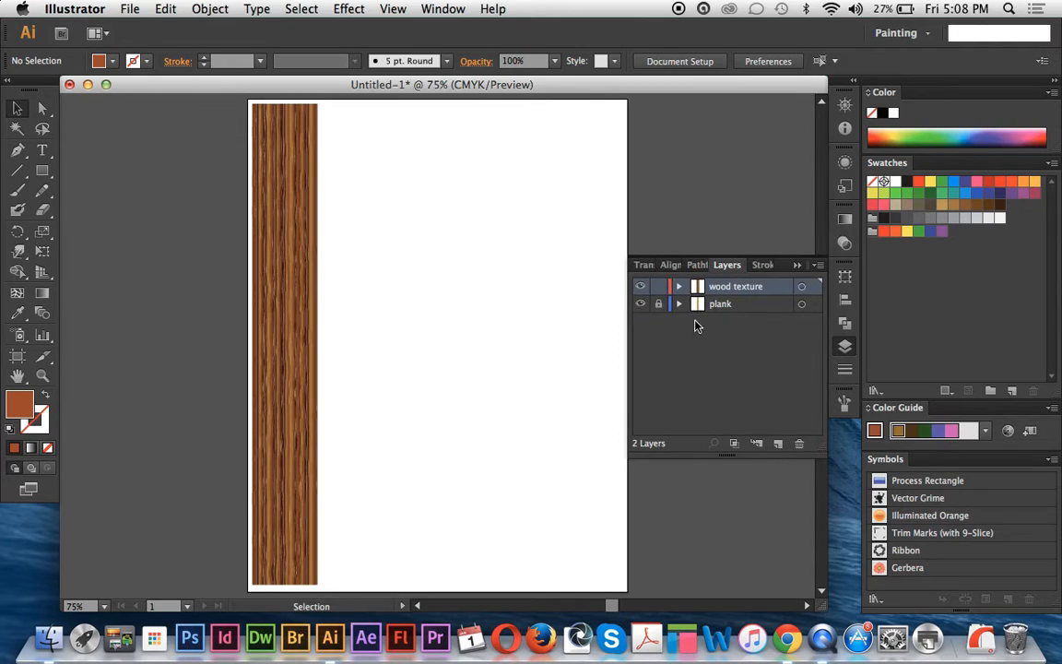
left_click_drag(698, 314, 777, 442)
left_click_drag(718, 322, 725, 294)
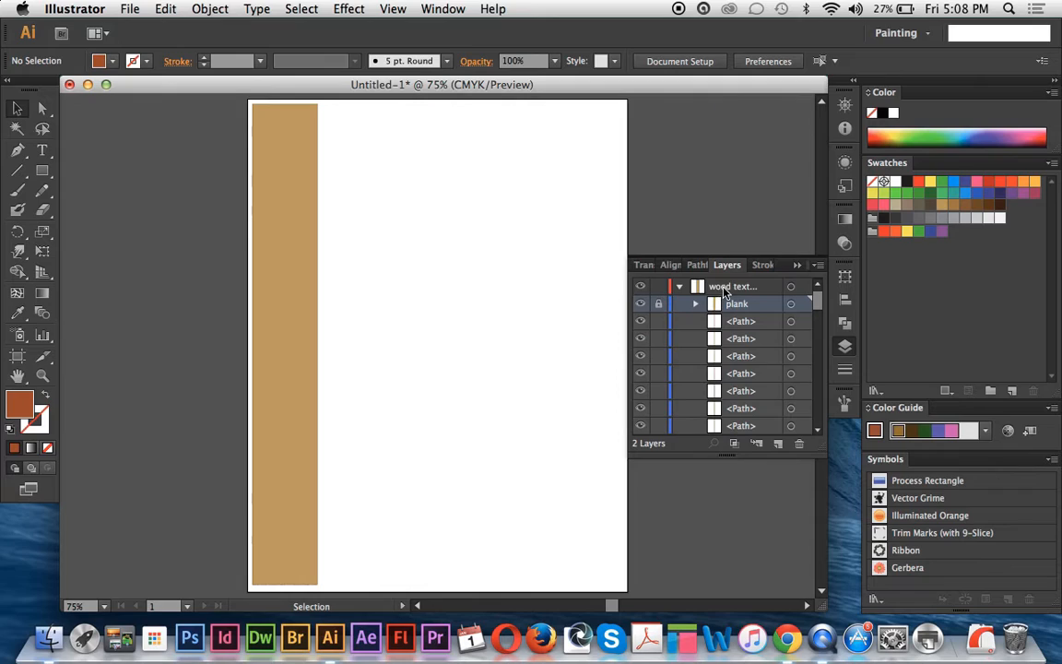
left_click_drag(643, 323, 672, 431)
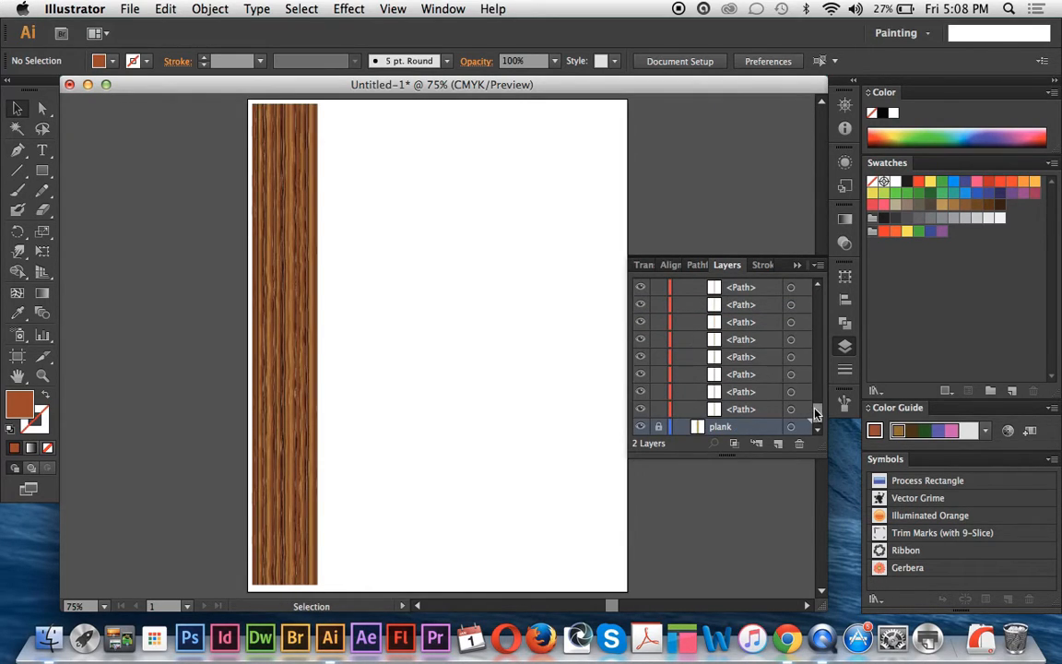
left_click_drag(815, 412, 746, 228)
left_click(679, 287)
Duplicate the plank layer, keeping one version above the wood texture layer with the name plank color
left_click_drag(704, 313, 779, 445)
left_click_drag(703, 325, 721, 282)
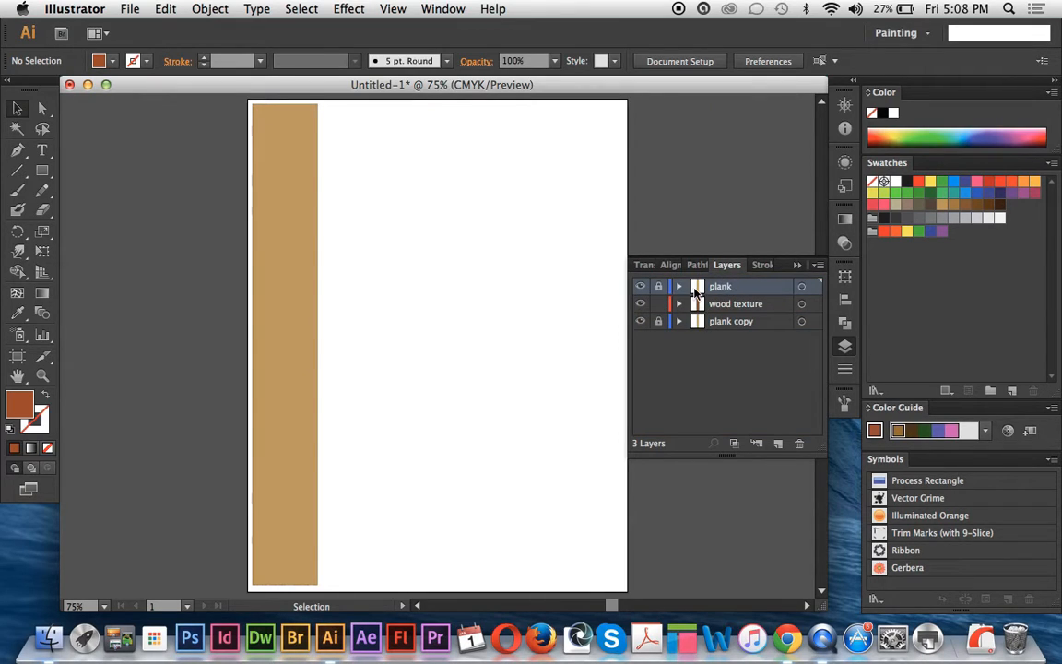
double_click(720, 287)
type("pl")
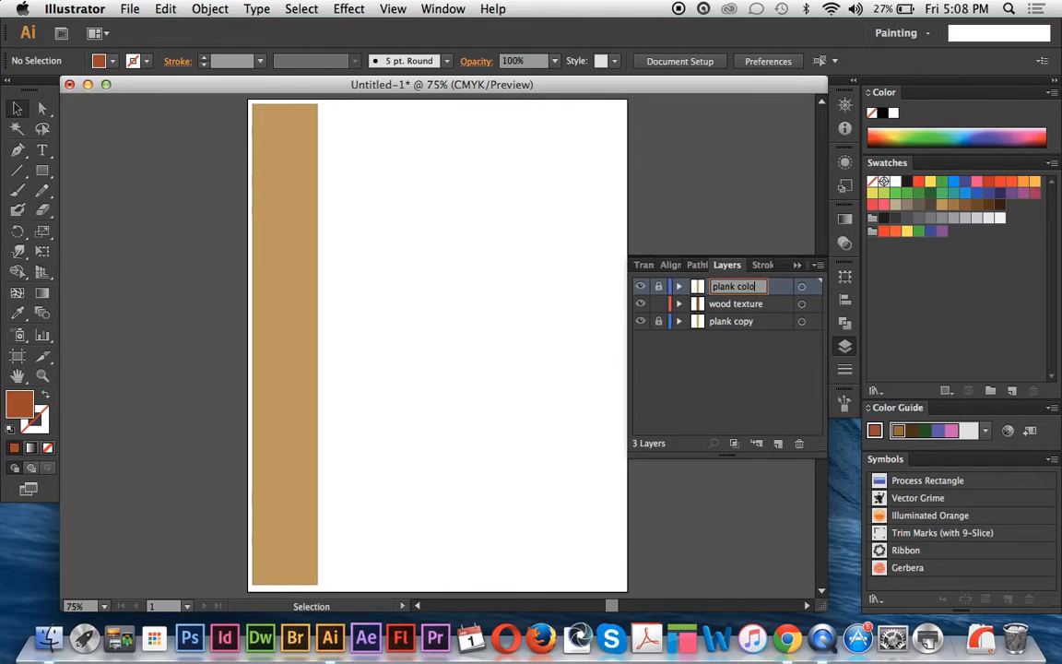
left_click(687, 385)
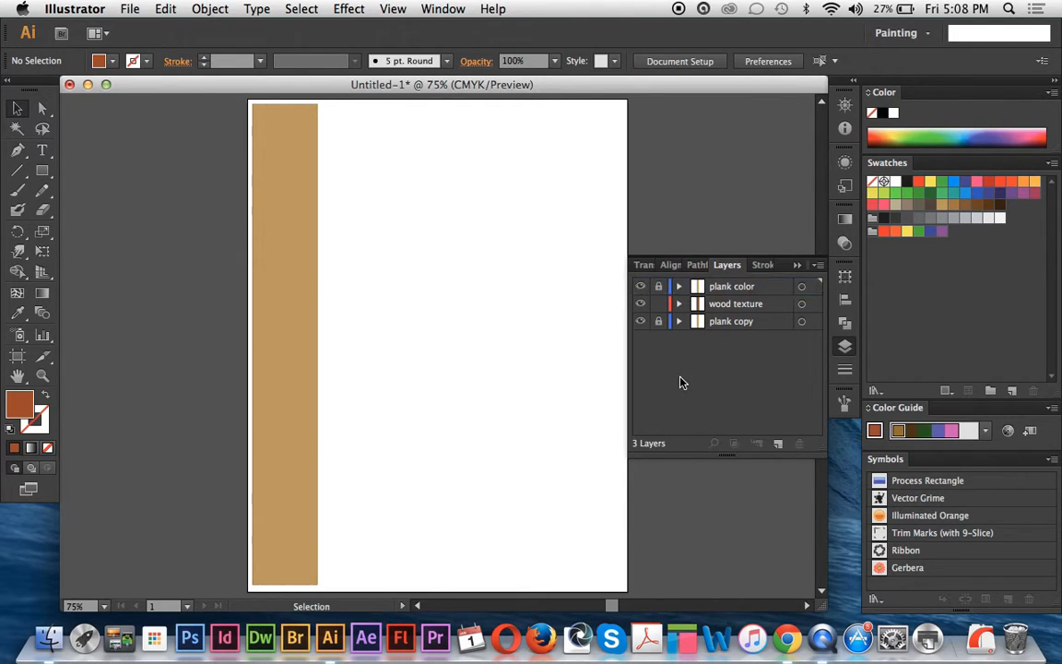
Lock the wood texture layer and unlock the plank color layer, selecting its tan rectangle
left_click(286, 272)
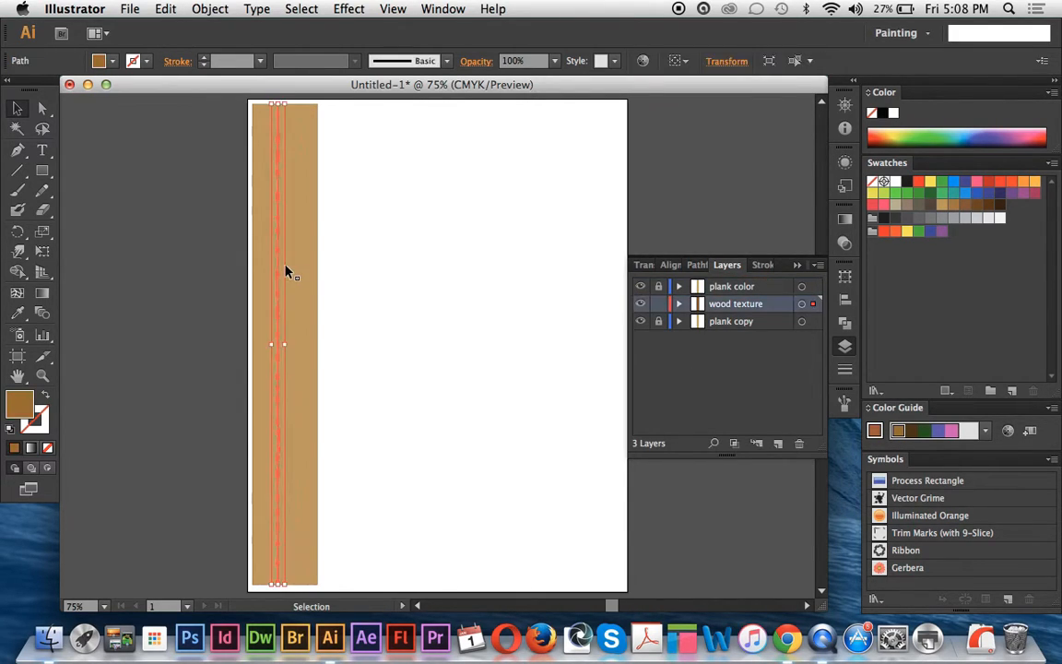
left_click(659, 304)
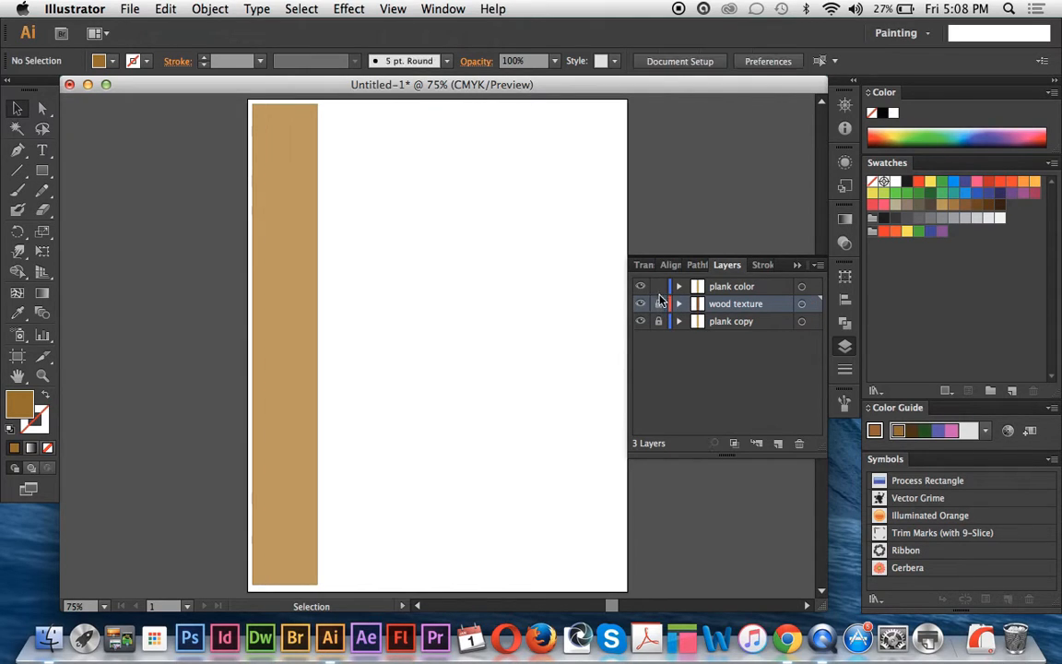
left_click(286, 268)
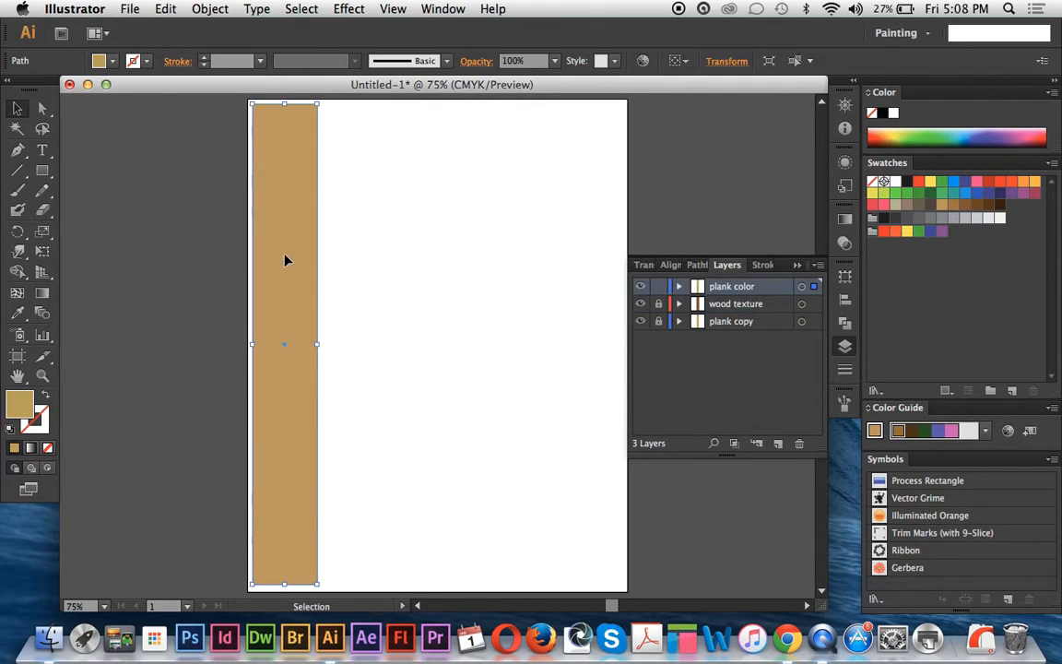
Fill the plank color rectangle with dark brown and set its blending mode to Multiply
left_click(443, 9)
scroll(433, 499, "down", 3)
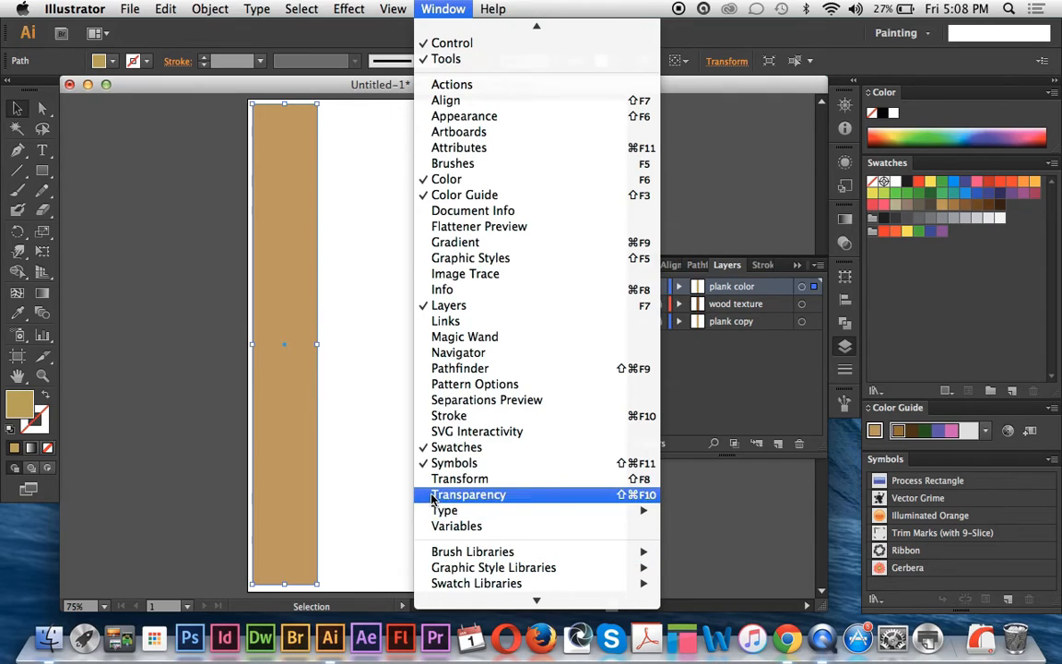
left_click(433, 499)
double_click(20, 405)
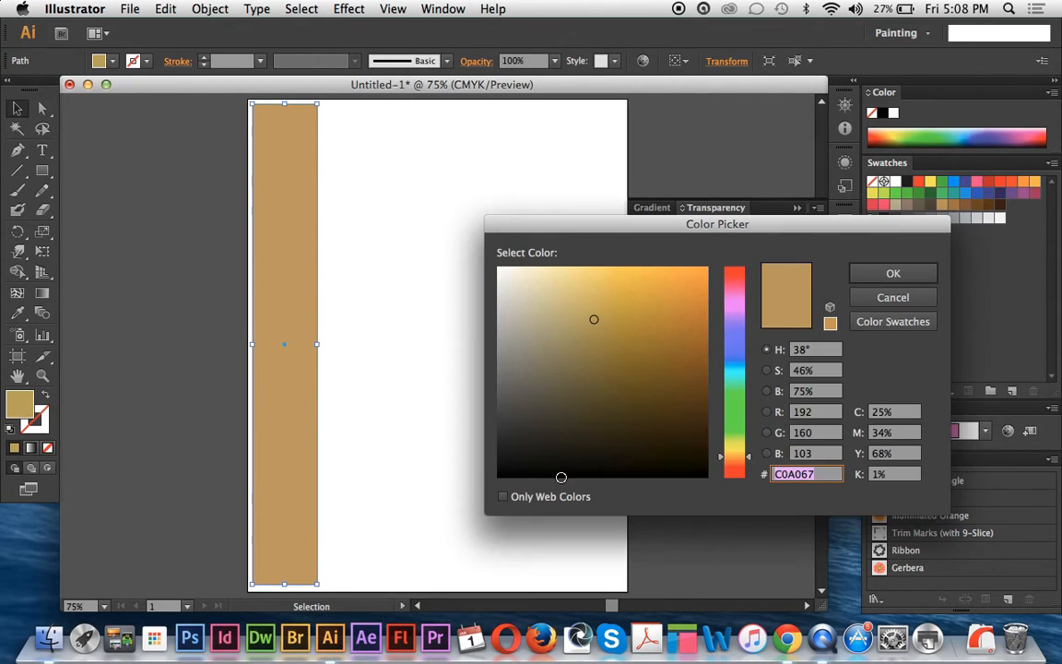
key("Return")
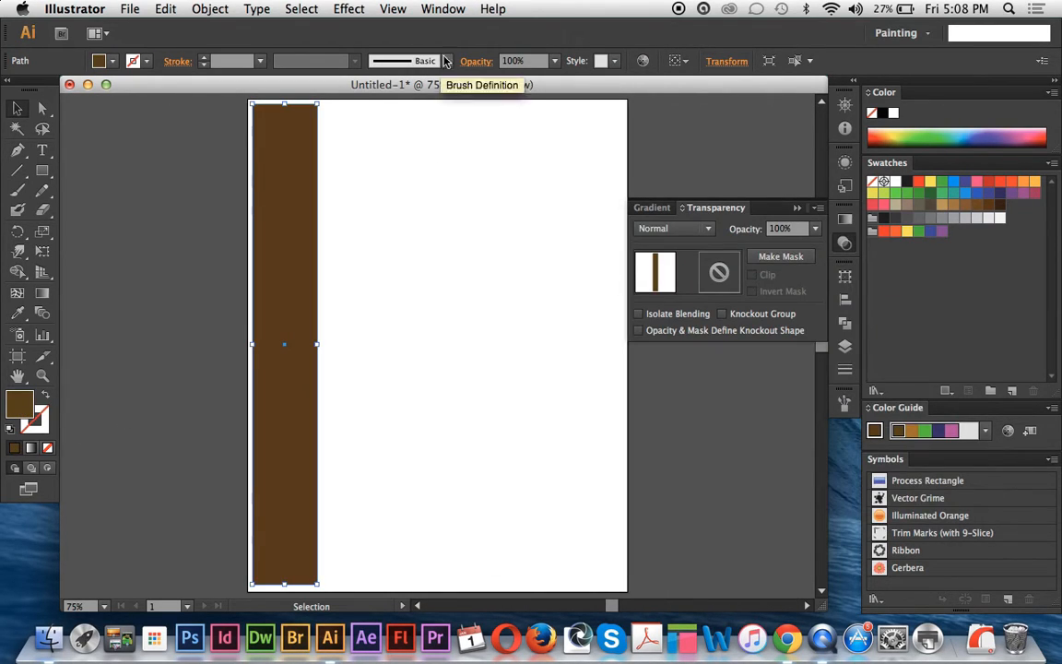
left_click(657, 229)
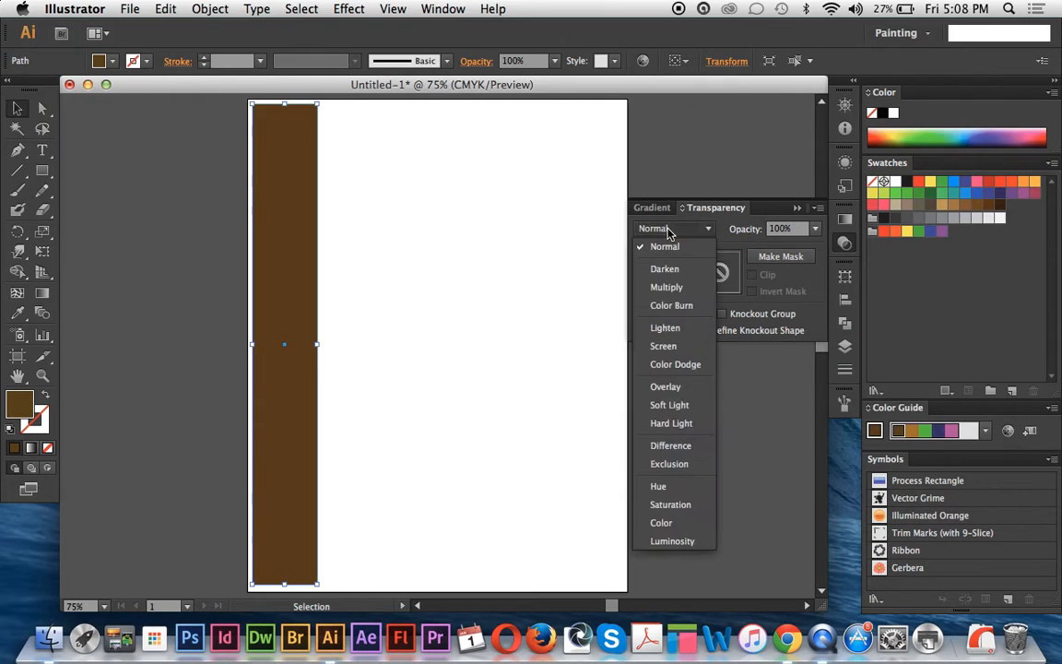
left_click(667, 293)
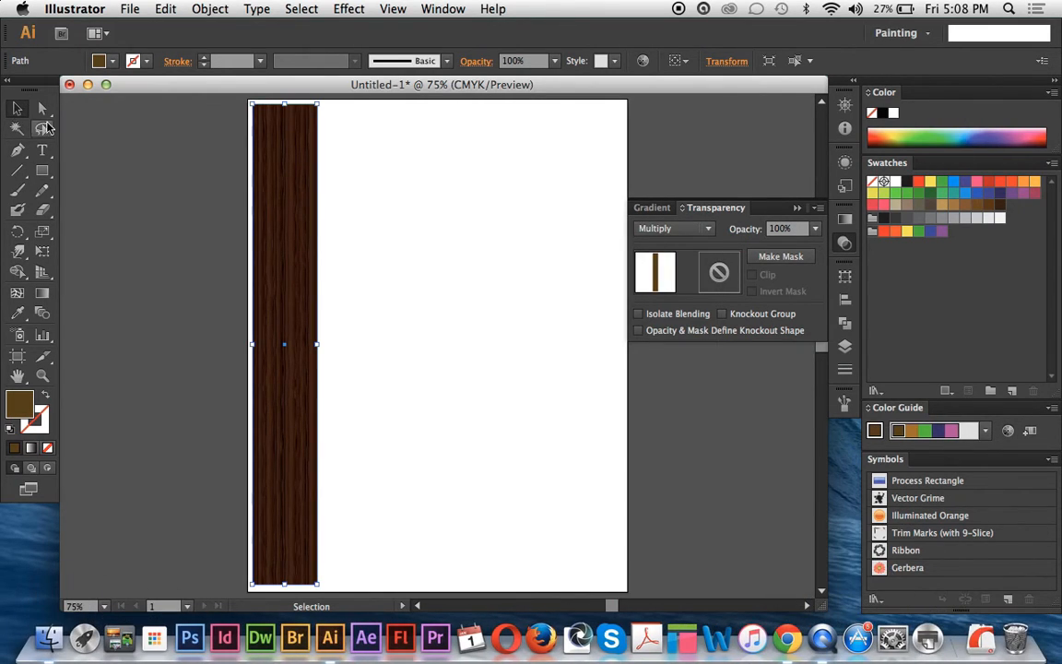
left_click(129, 285)
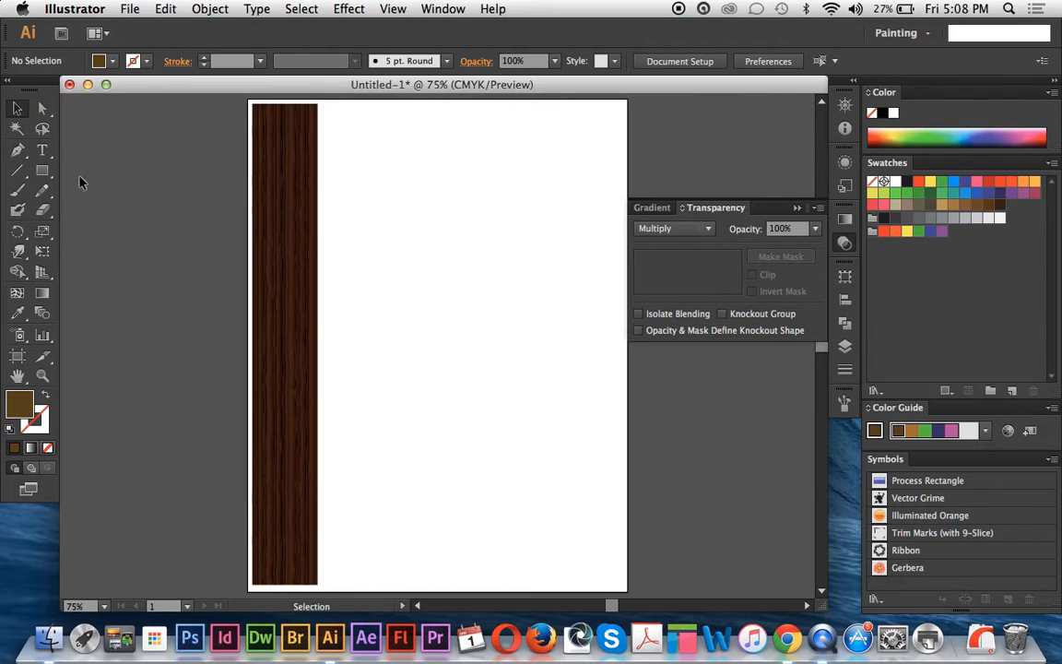
Unlock all three layers, select the whole plank, and place two duplicates side by side to its right with narrow gaps
left_click(41, 378)
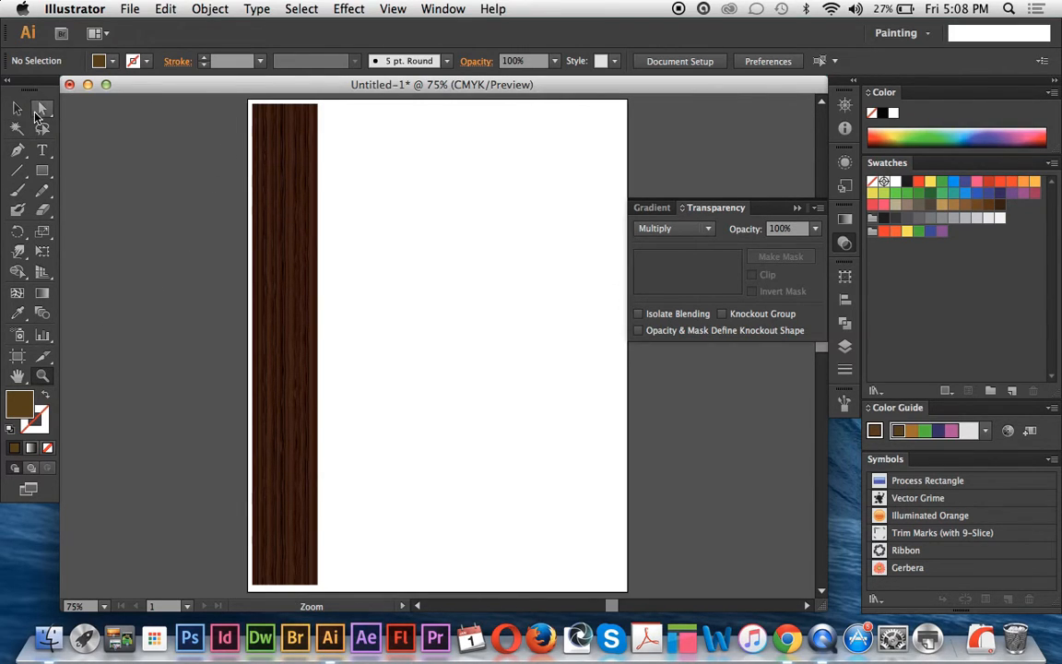
left_click(843, 347)
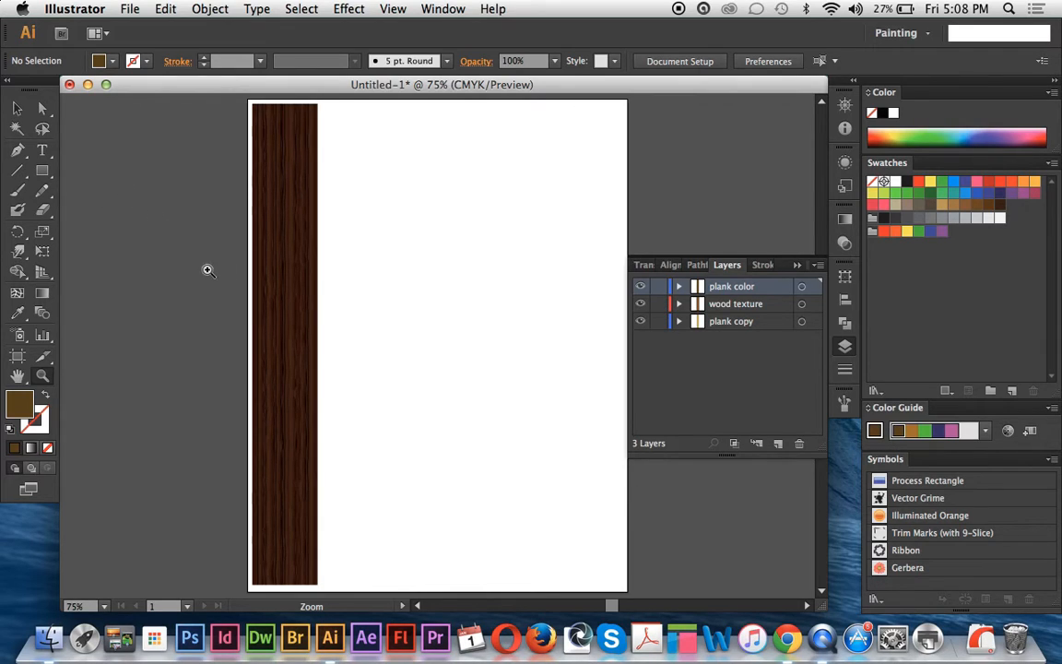
key("super+a")
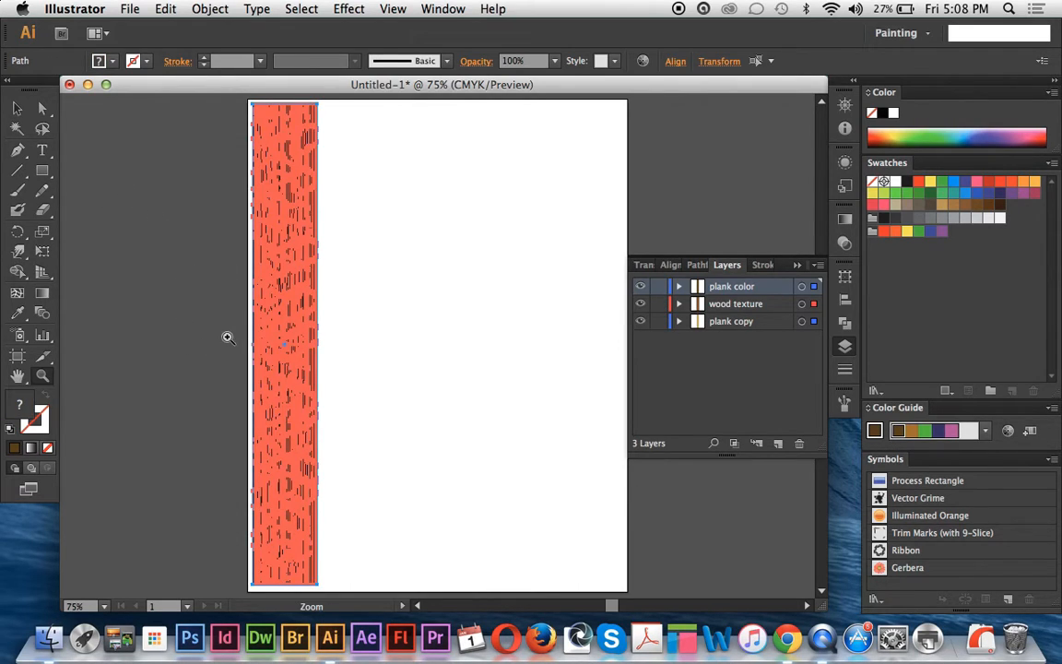
left_click(290, 462, "alt")
key("super")
key("super+equal")
left_click_drag(311, 483, 415, 505)
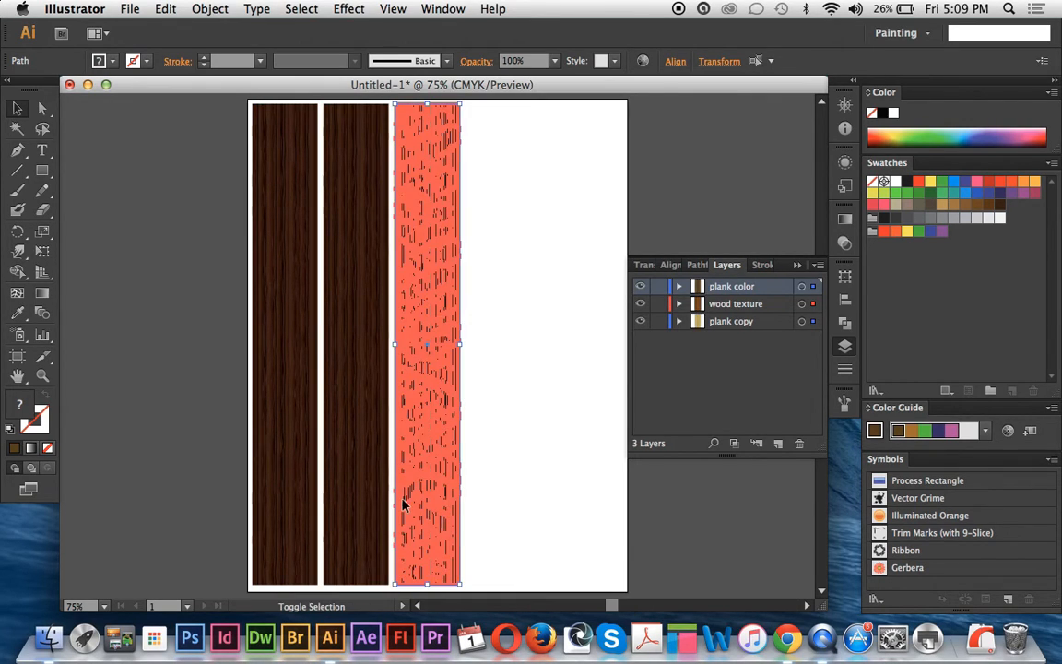
Deselect the artwork and lock the wood texture and plank copy layers
left_click(42, 107)
left_click(530, 307)
left_click_drag(659, 304, 658, 321)
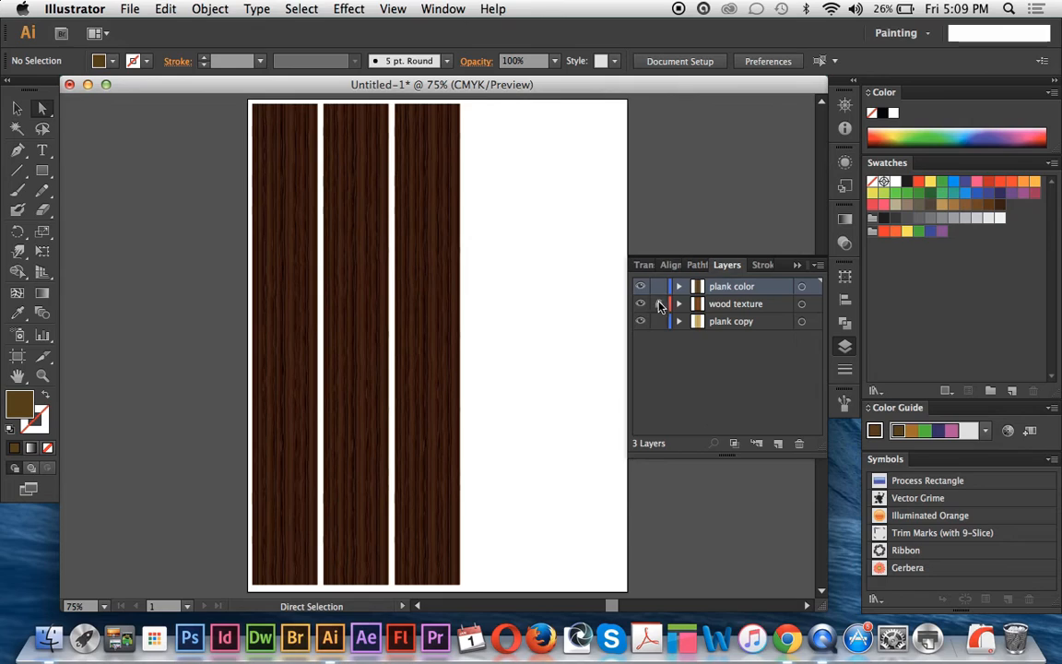
Change the fill of the middle plank's color rectangle to a dark red, then deselect it
left_click(351, 327)
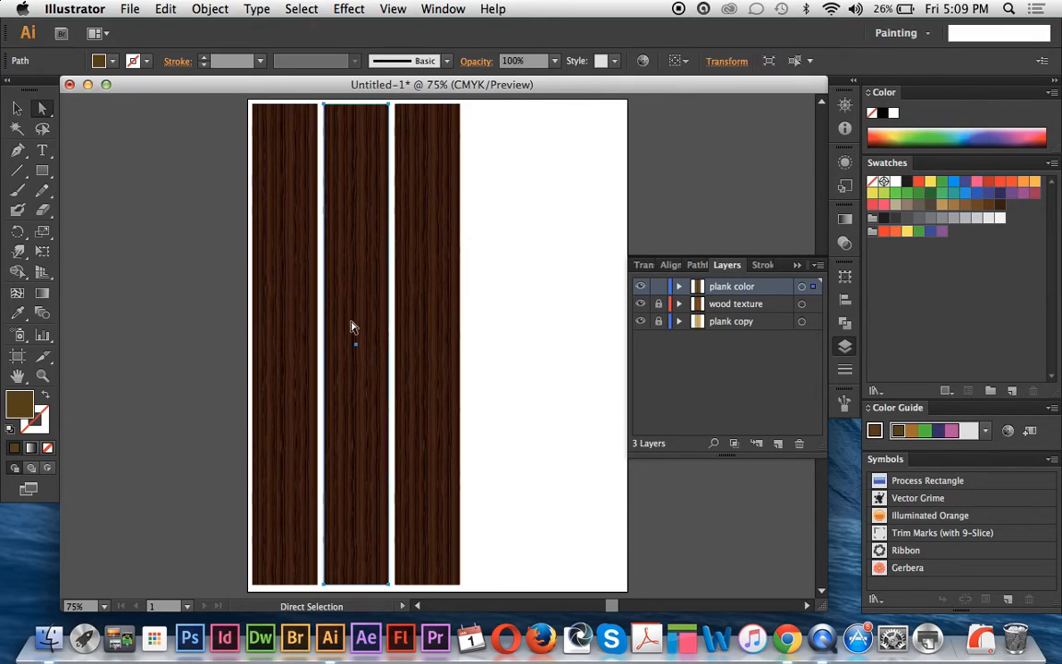
double_click(23, 404)
type("E54C10")
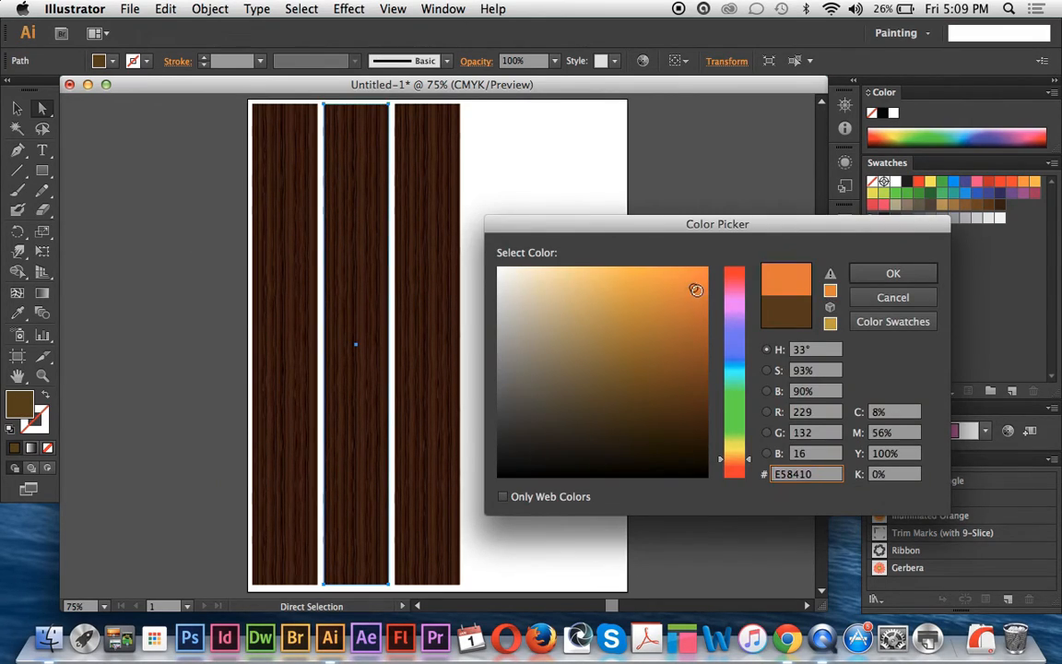
left_click(722, 474)
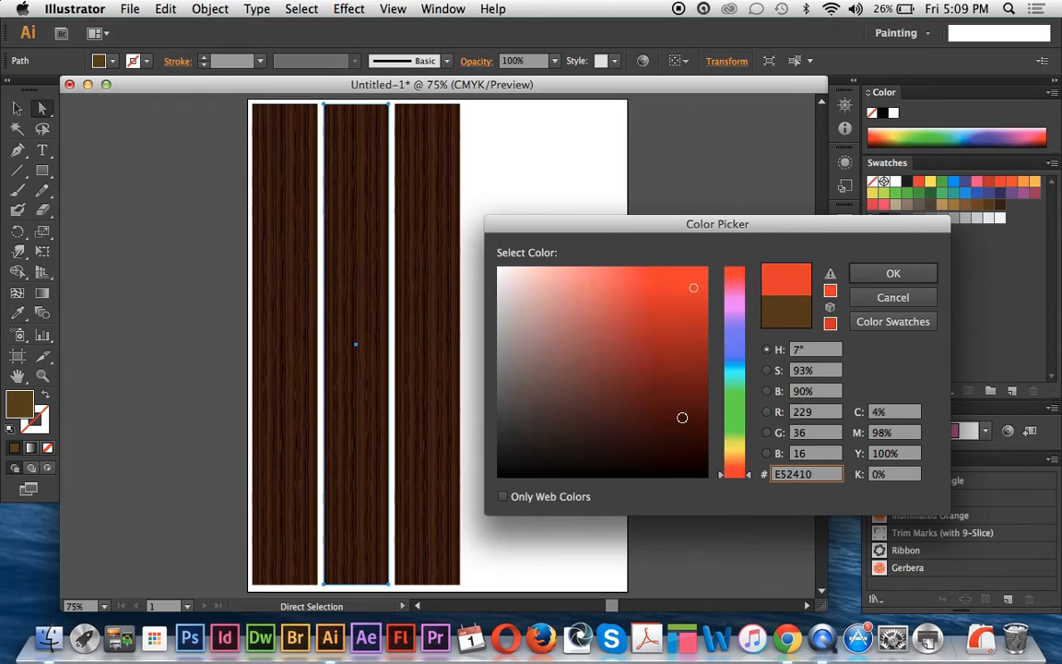
left_click(682, 417)
left_click(866, 275)
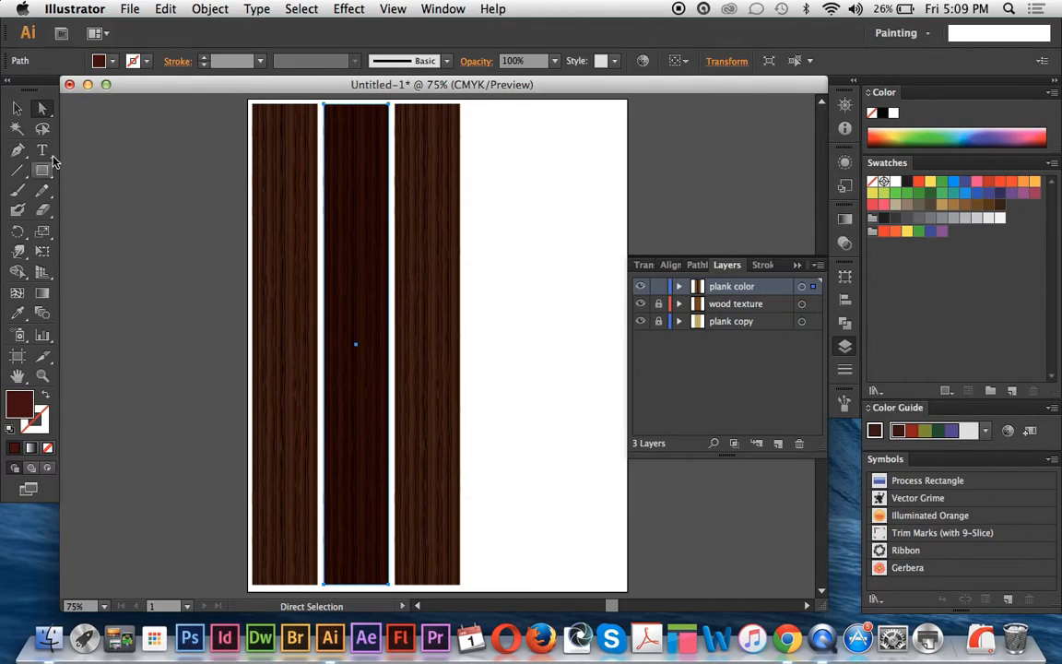
key("shift+super+a")
Try fill AD7532 on the third plank's color rectangle, then brighten it to light orange and deselect it
left_click(420, 401)
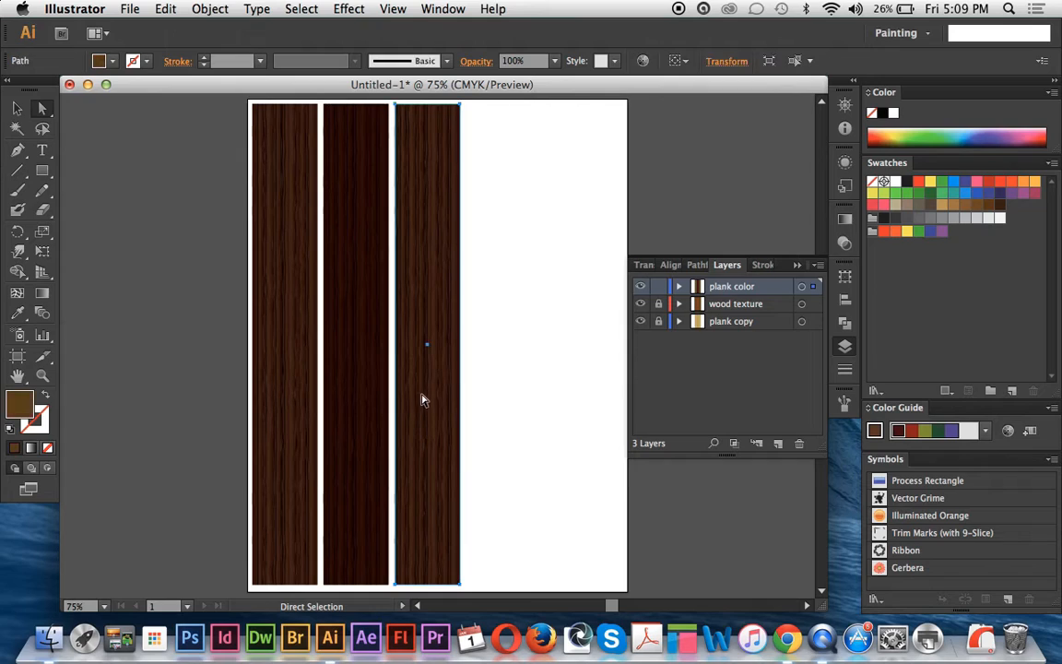
double_click(21, 403)
type("AD7532")
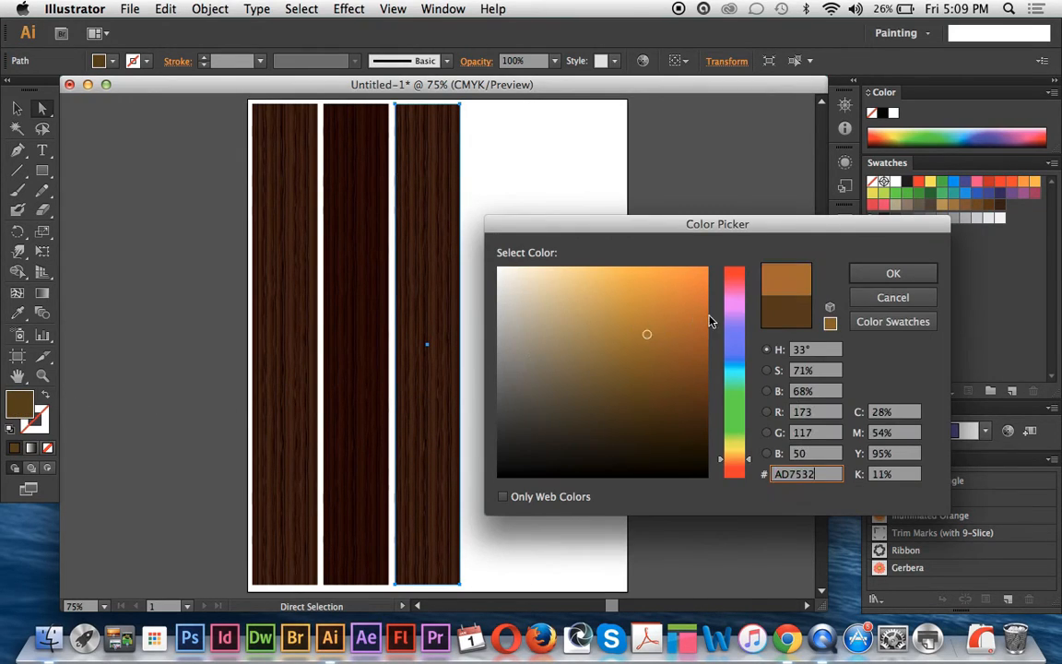
left_click(892, 273)
double_click(20, 404)
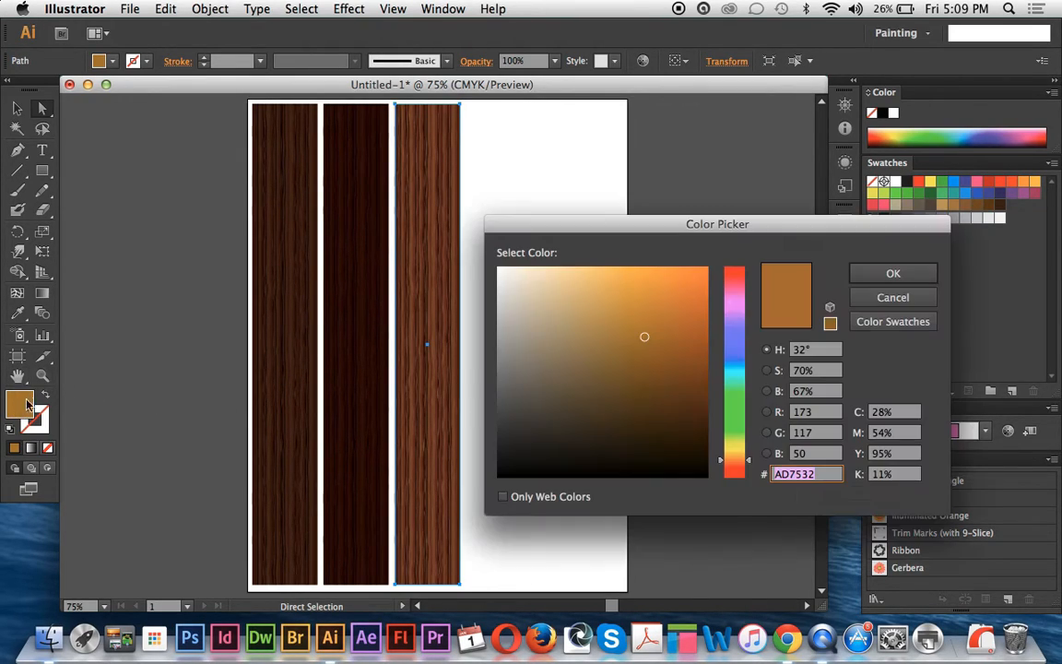
left_click(683, 280)
left_click(893, 272)
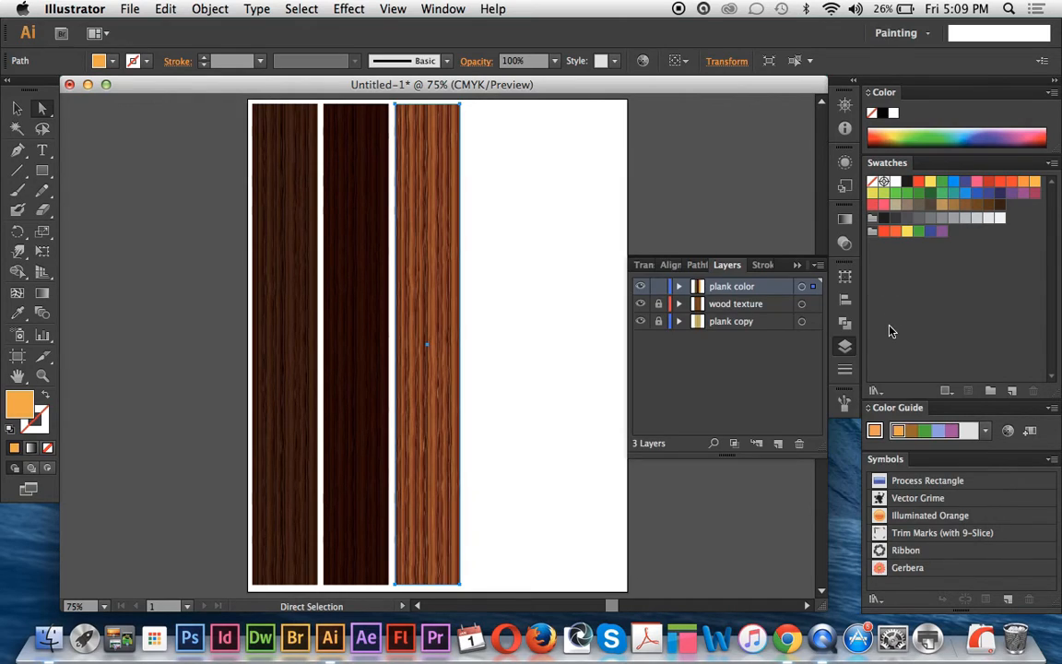
left_click(17, 108)
left_click(93, 157)
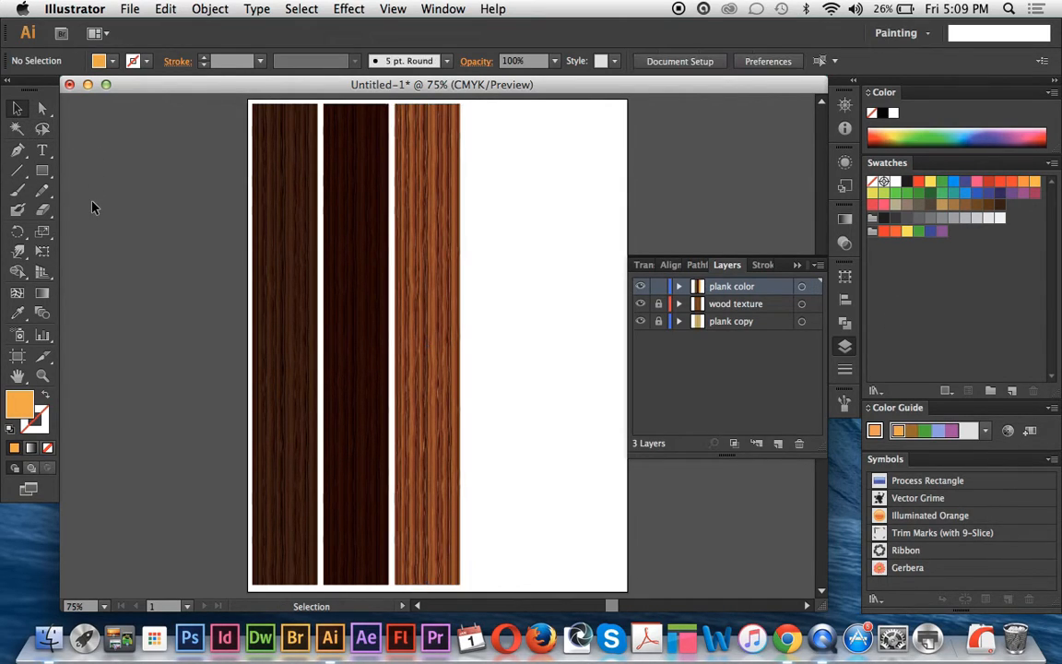
Lock the plank color layer and unlock the wood texture layer for editing the third plank's grain
left_click(42, 375)
left_click_drag(229, 133, 540, 374)
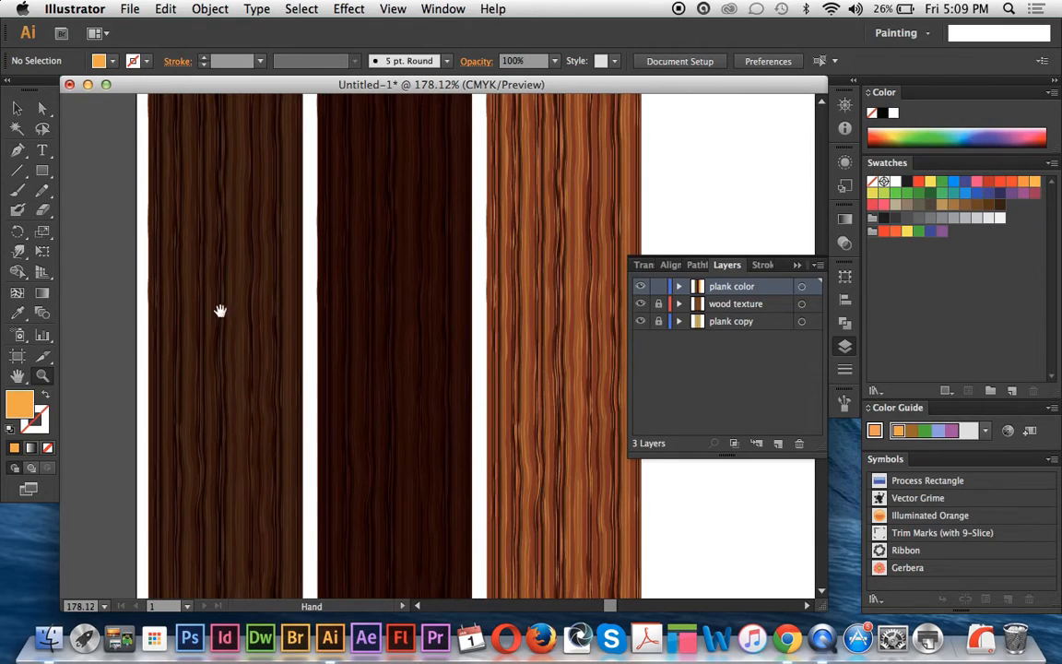
left_click_drag(218, 308, 228, 495)
left_click_drag(398, 427, 375, 430)
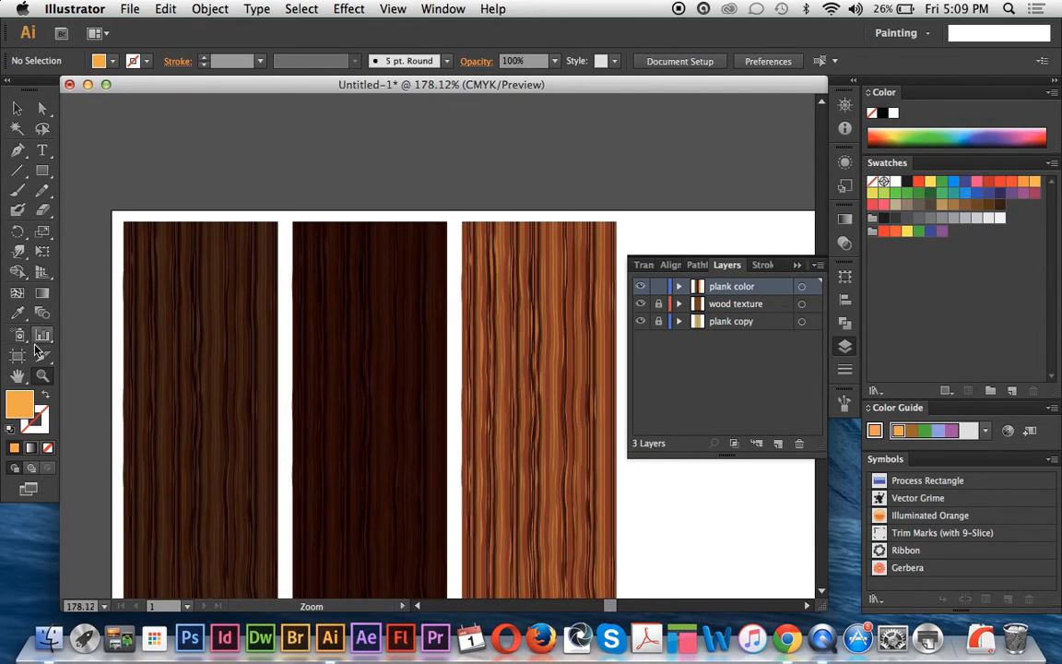
left_click_drag(427, 157, 602, 309)
left_click_drag(499, 545, 345, 357)
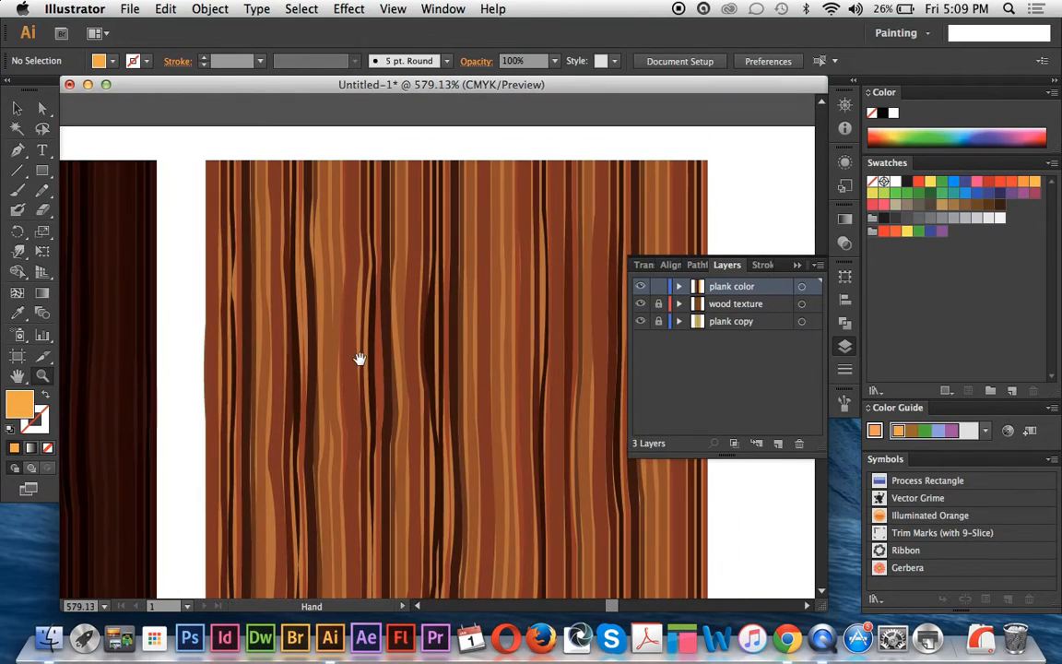
left_click(41, 108)
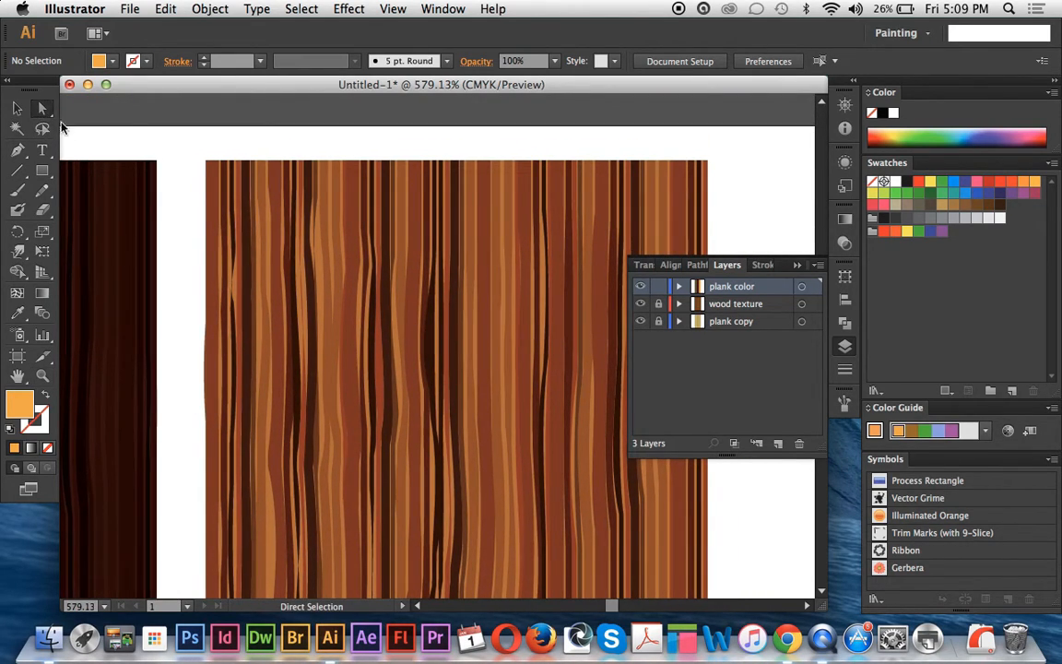
mouse_move(657, 305)
left_mouse_down()
mouse_move(657, 295)
mouse_move(658, 325)
left_mouse_up()
left_click(658, 303)
Select all wood texture strips sharing the lighter brown strip's fill color and recolor them dark brown 603A11
left_click(497, 326)
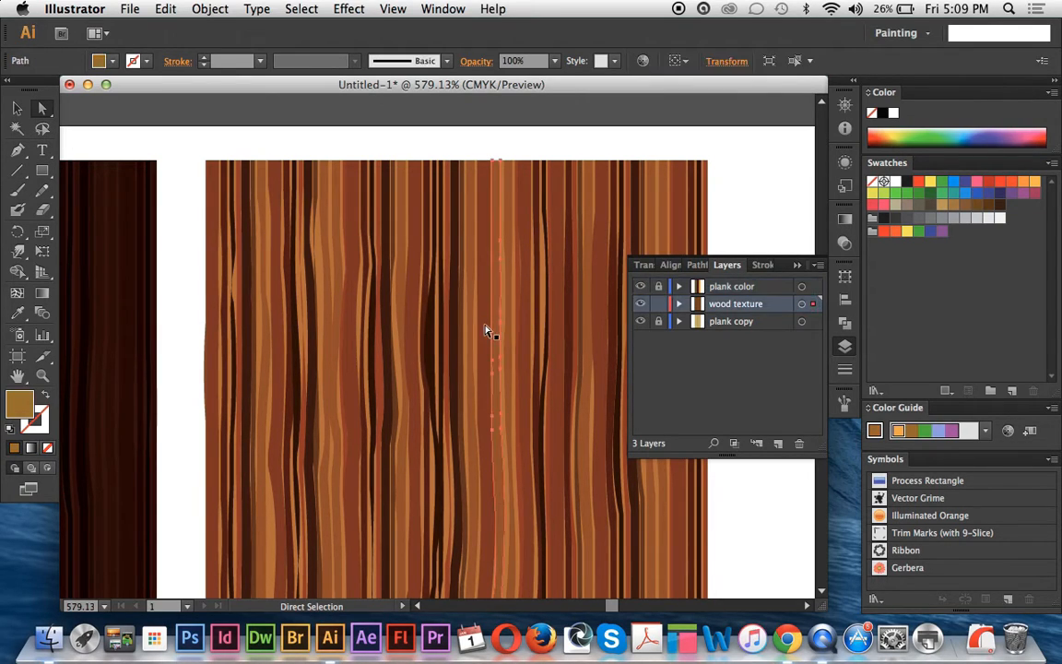
left_click(293, 9)
mouse_move(318, 158)
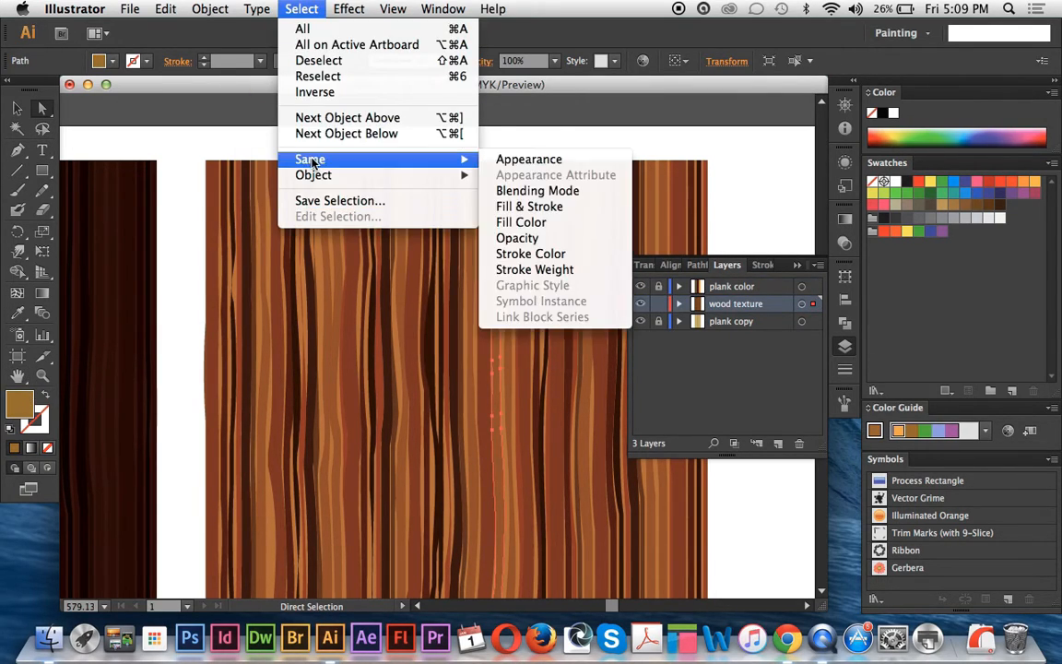
left_click(512, 223)
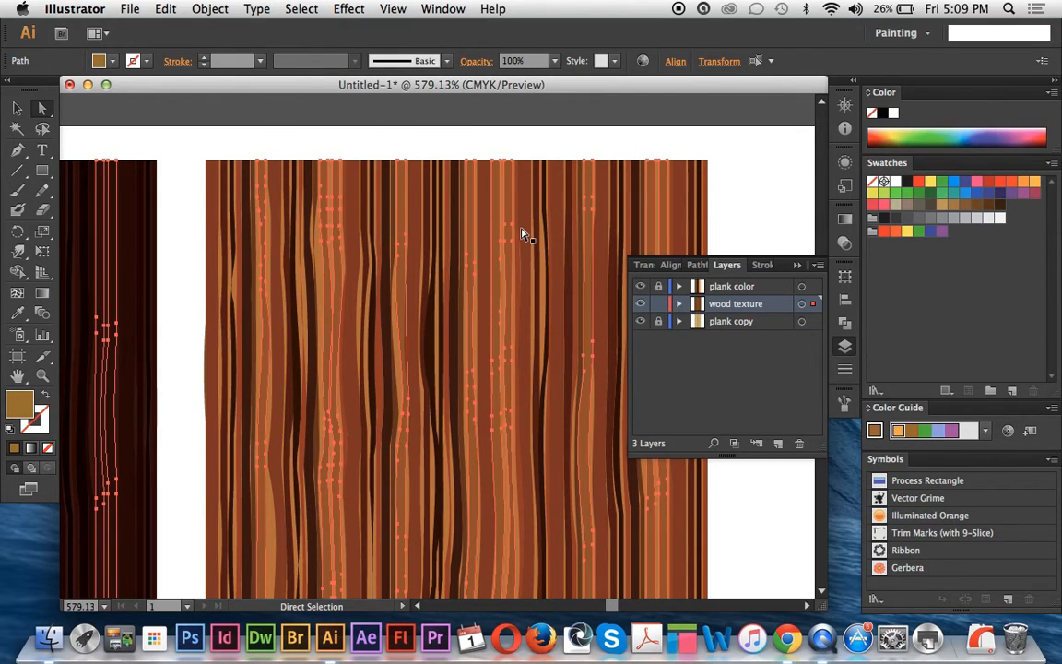
double_click(20, 403)
left_click(674, 397)
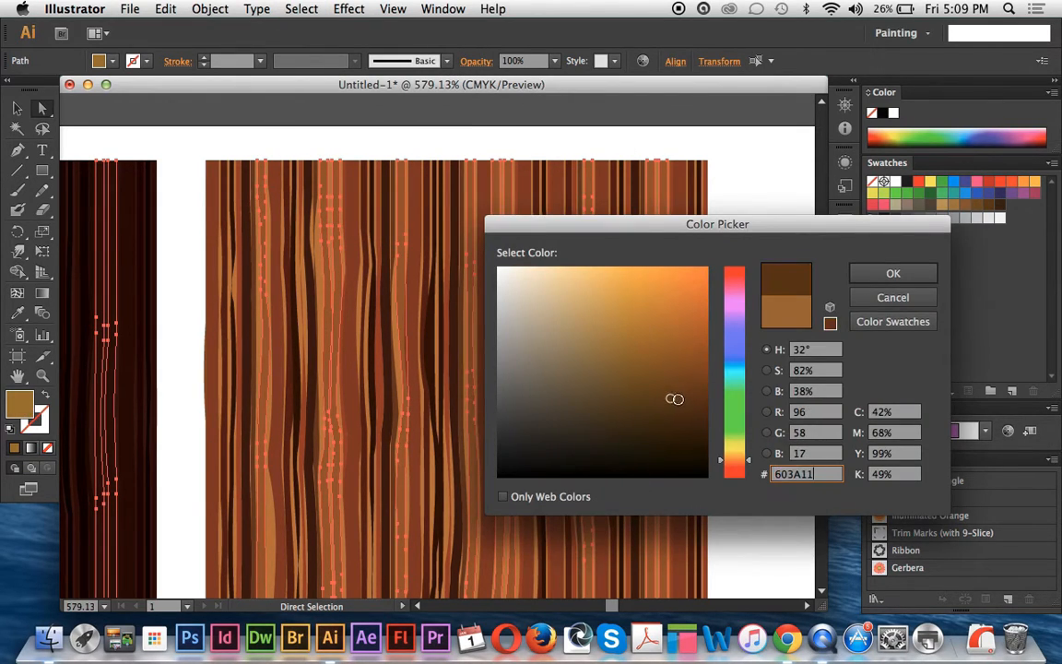
left_click(893, 273)
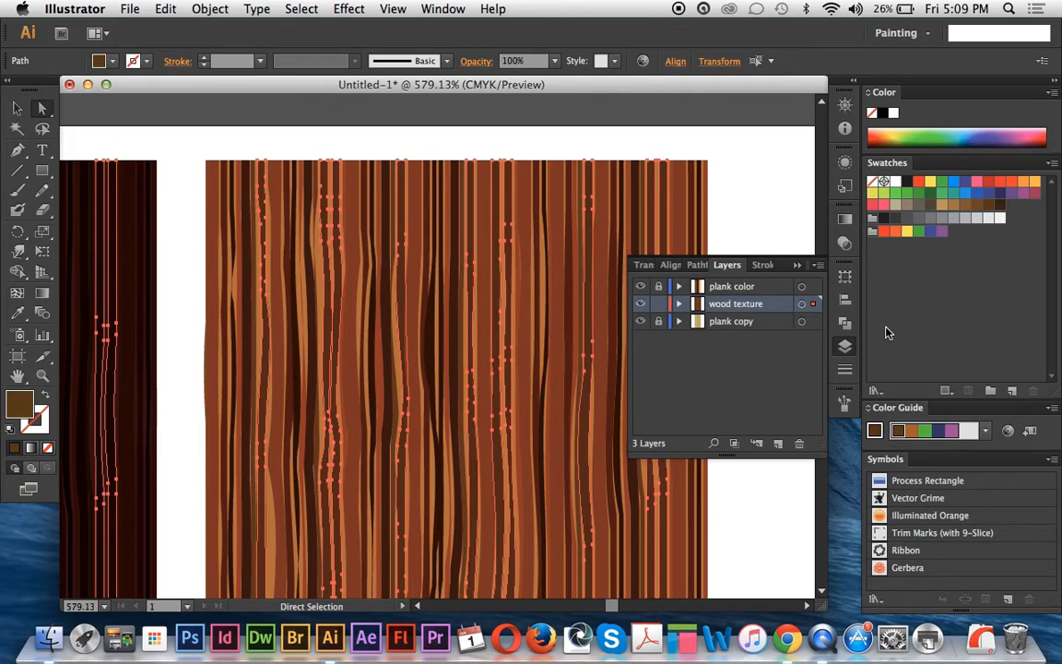
key("super+0")
left_click(132, 207)
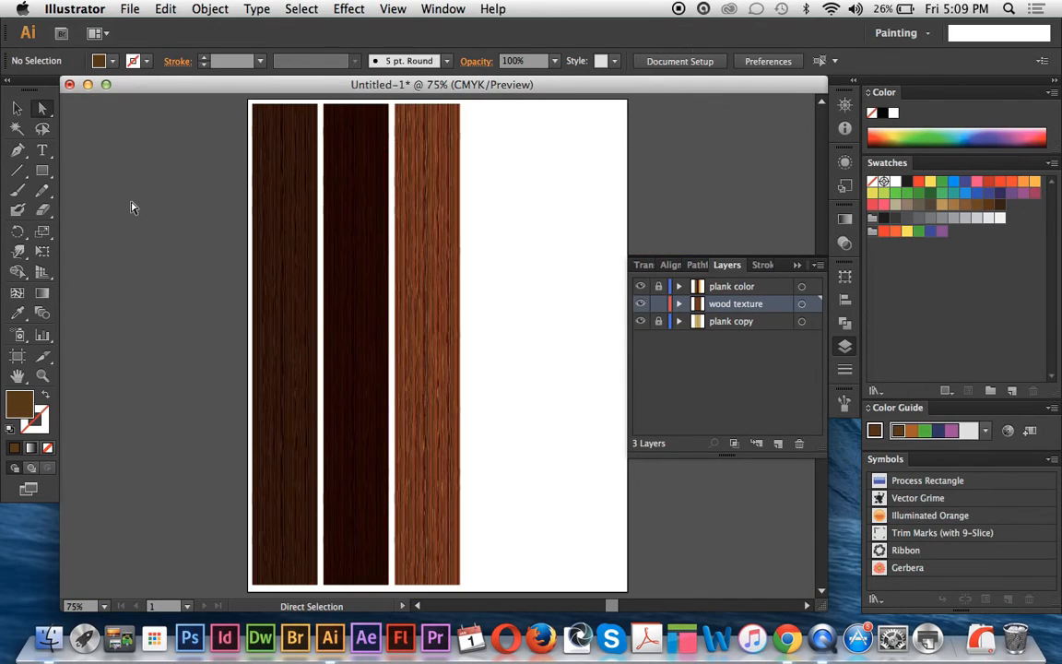